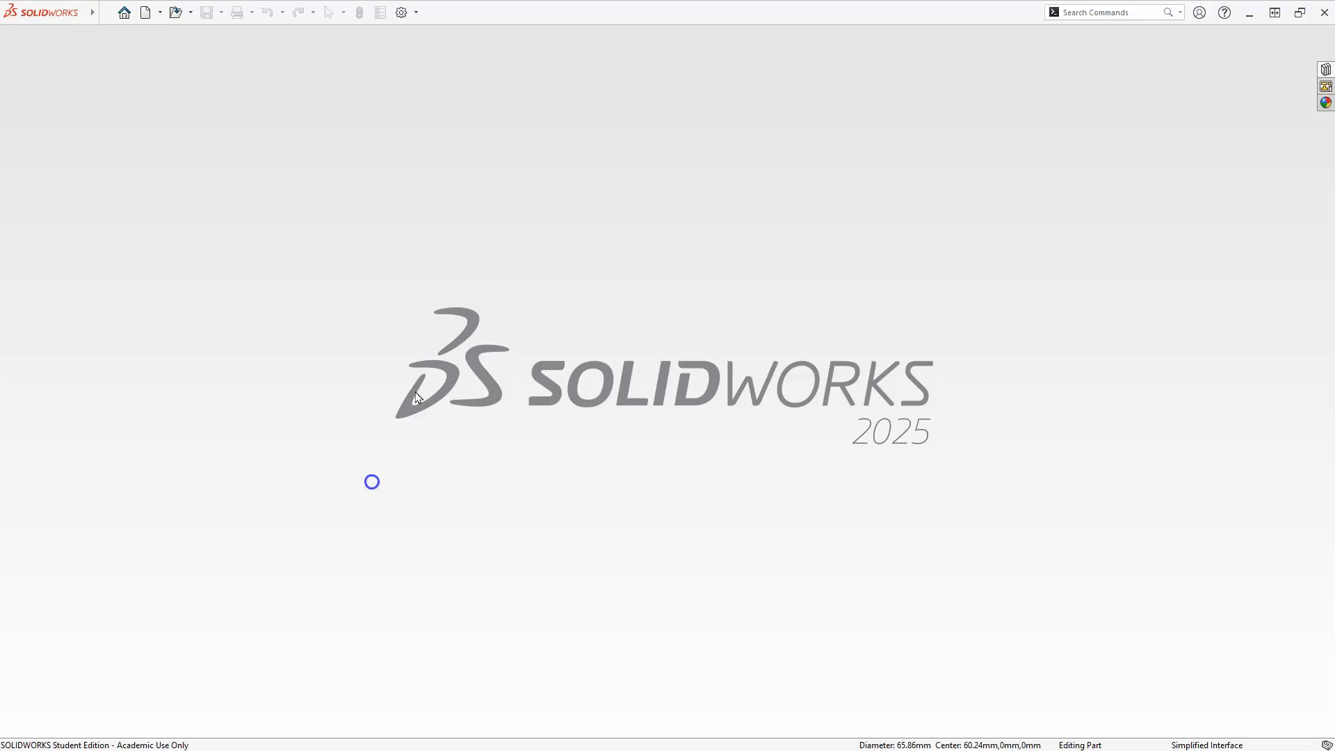
- Create a new part document from the Part template
click(146, 13)
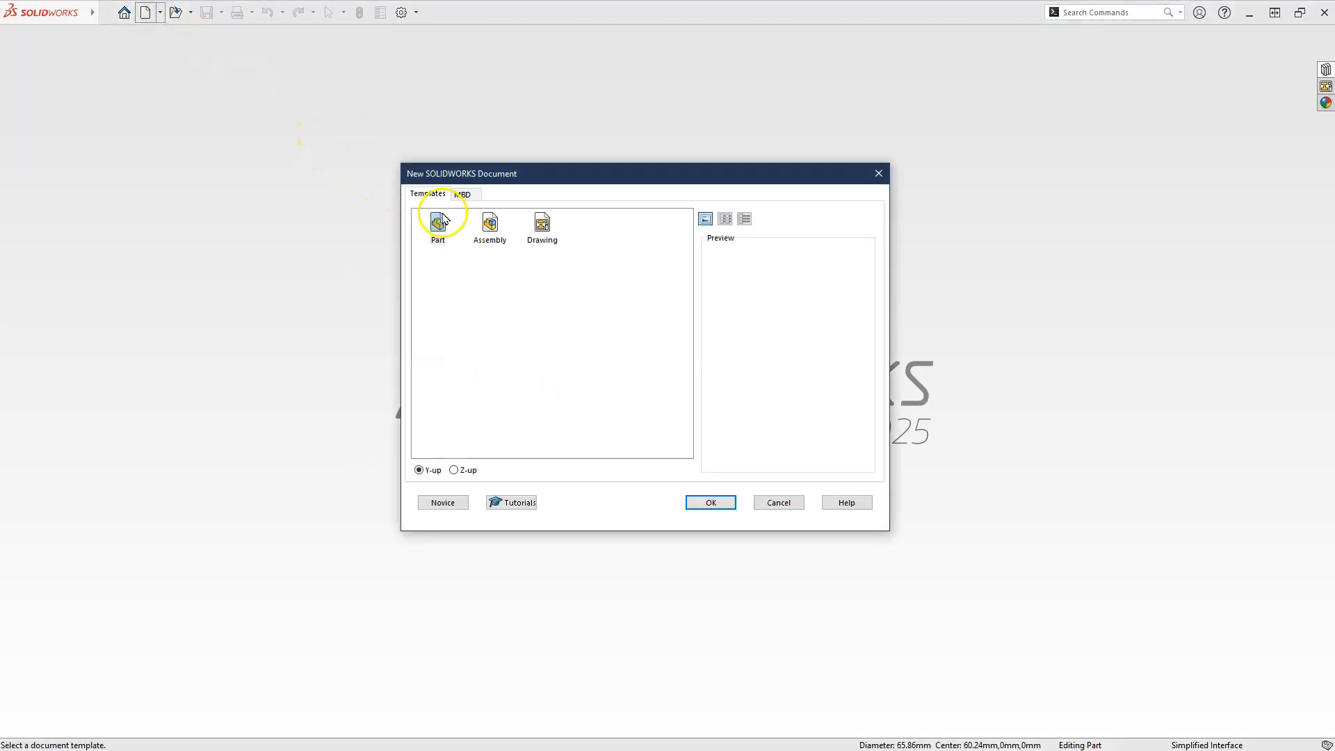
double_click(439, 223)
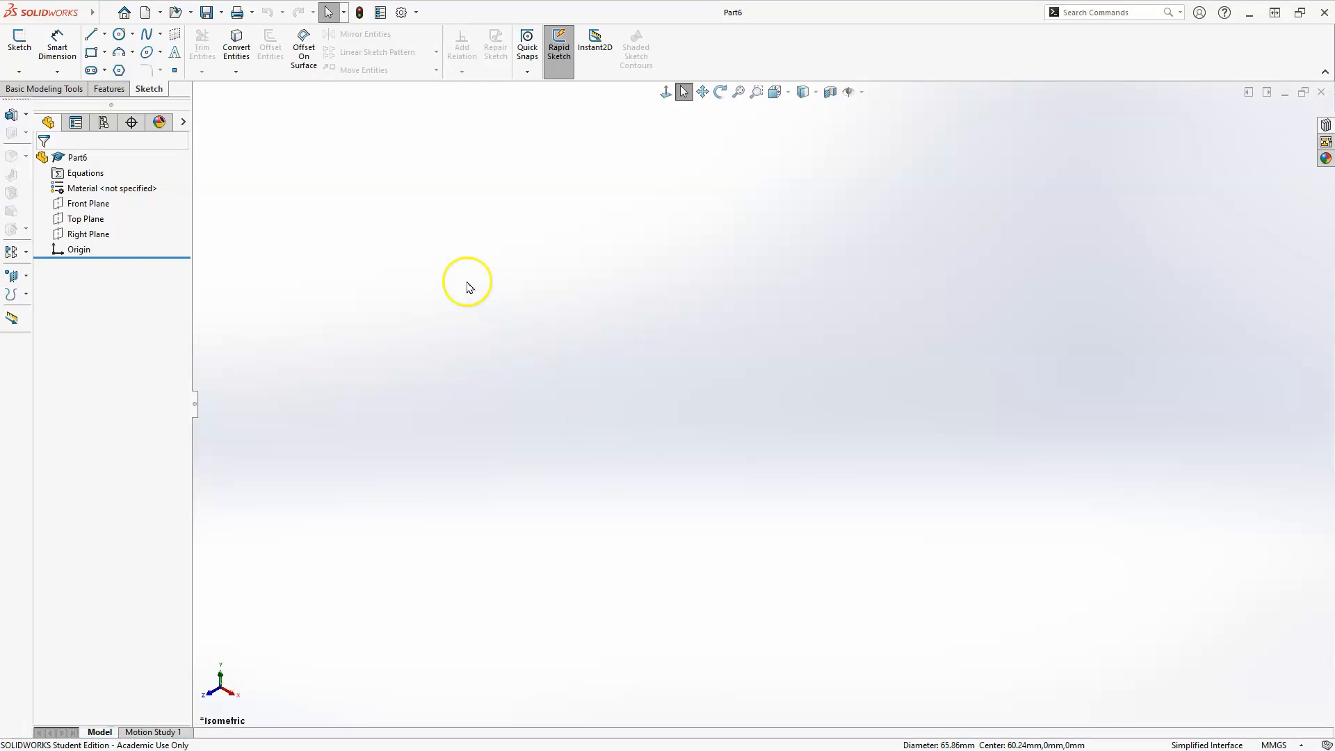
- Start a sketch on the Front Plane and draw a vertical centerline about 3.84 in long beside the origin, on its negative X side
click(18, 40)
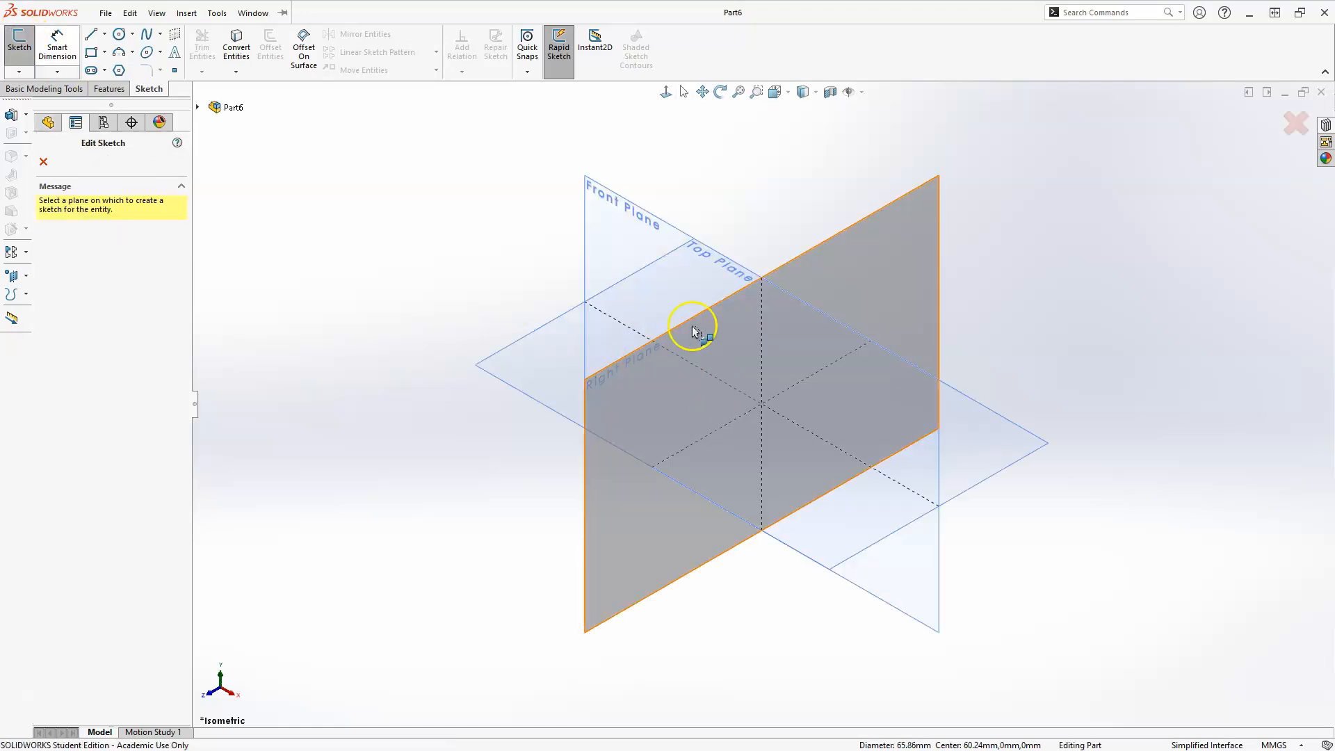
click(635, 225)
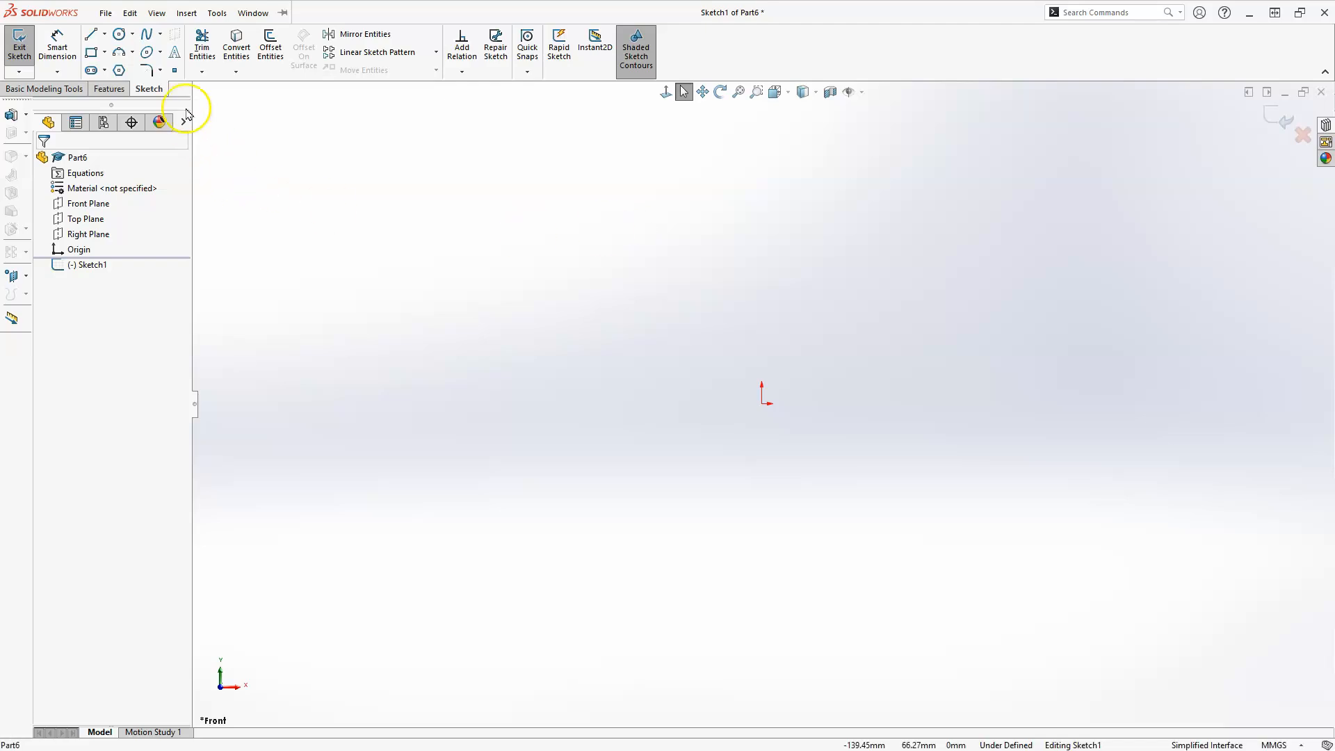
click(105, 34)
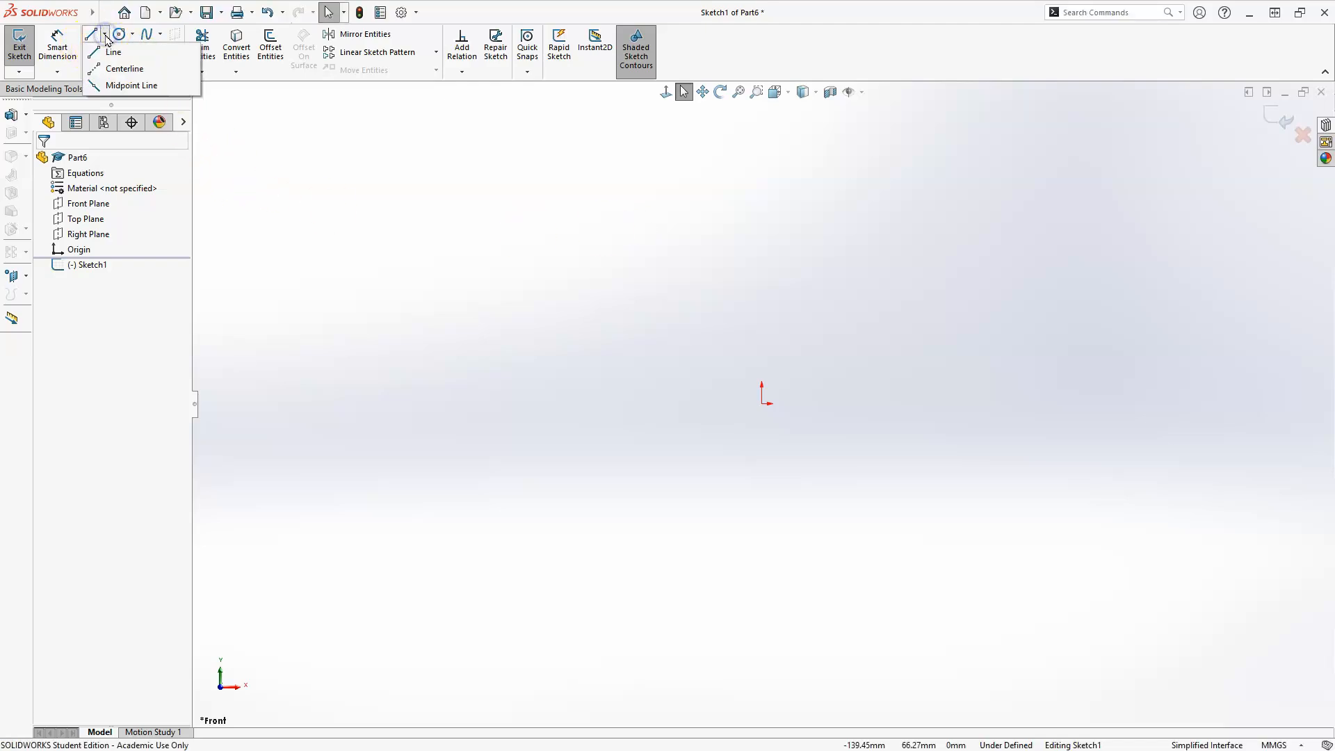
click(118, 70)
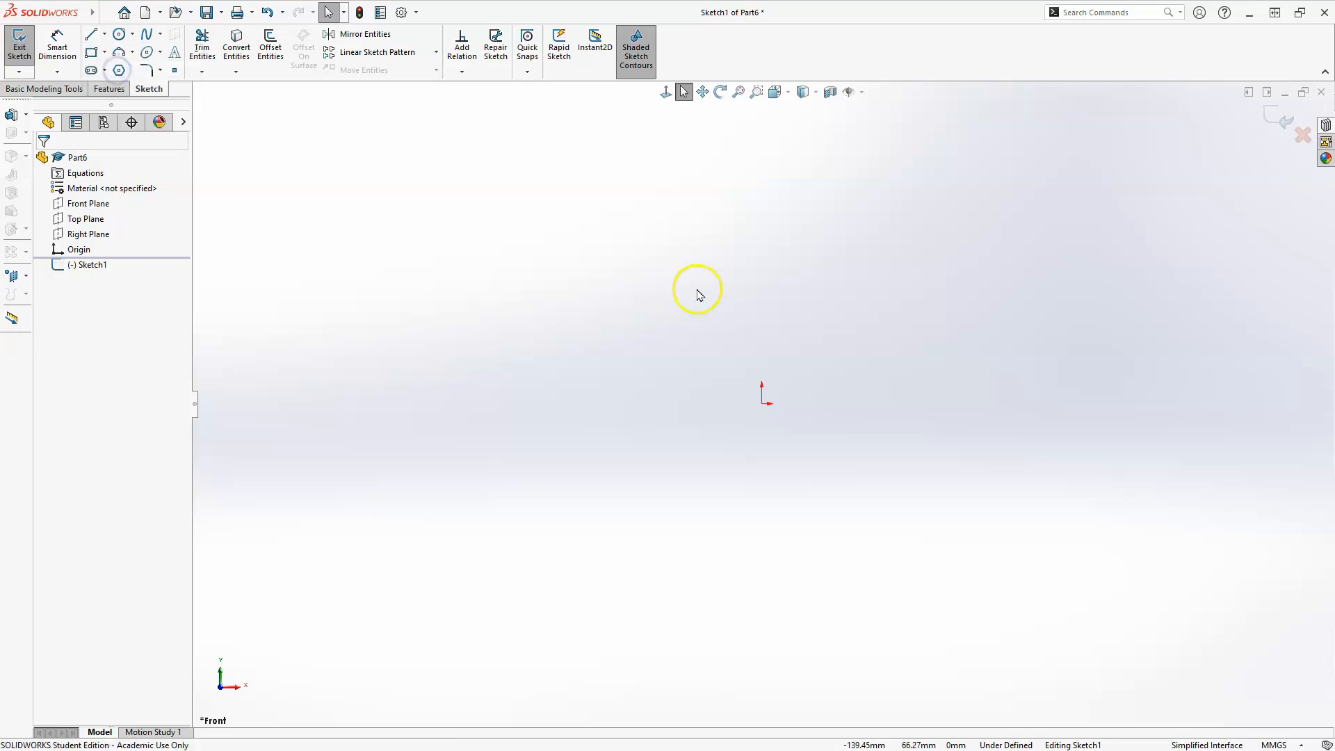
mouse_move(634, 193)
mouse_down()
mouse_move(670, 583)
mouse_move(633, 581)
mouse_up()
click(632, 581)
key(Escape)
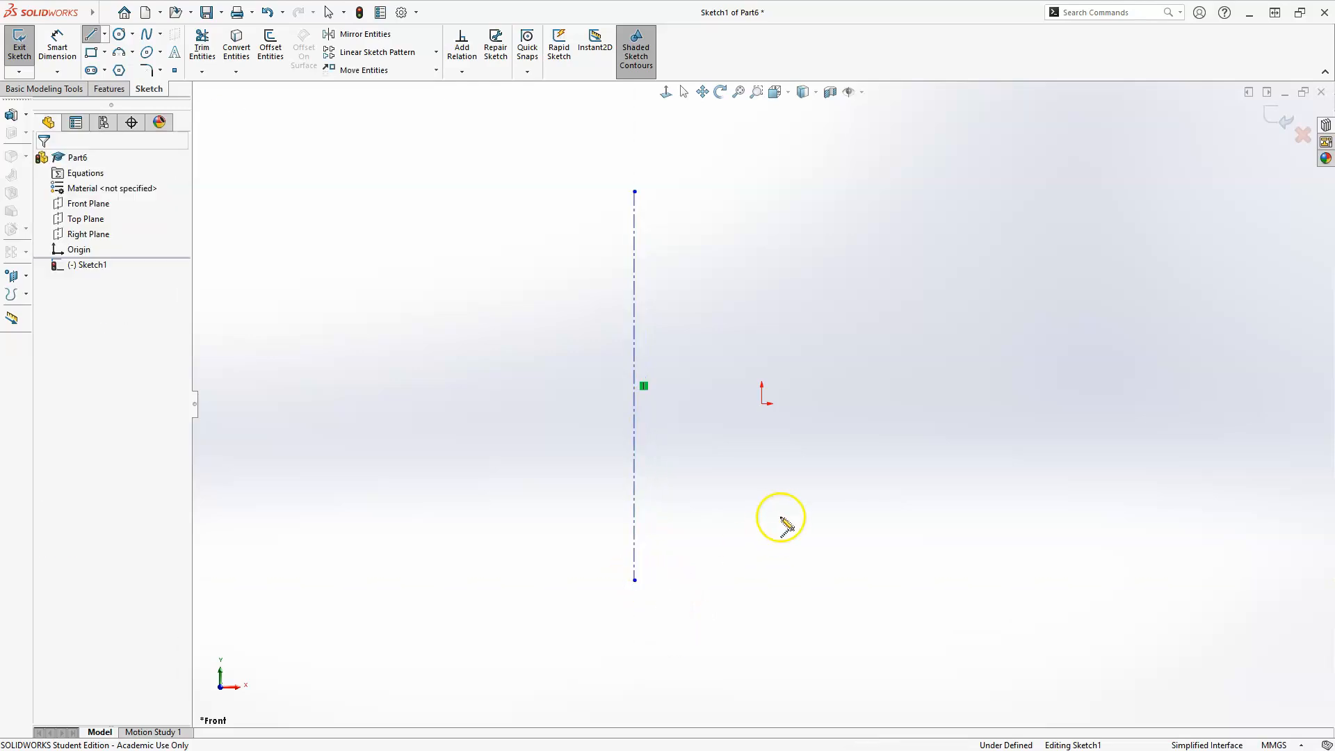
key(Escape)
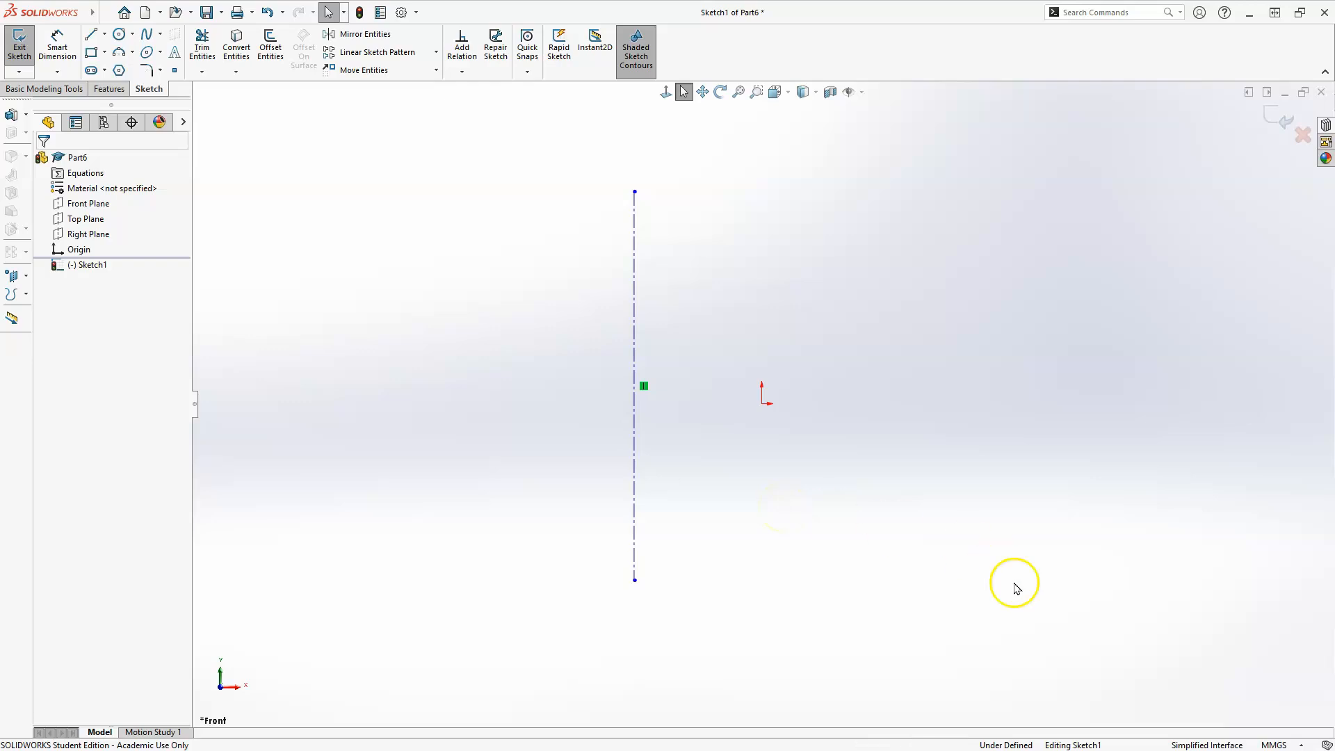
- Change the document's unit system to IPS (inch, pound, second)
click(1273, 745)
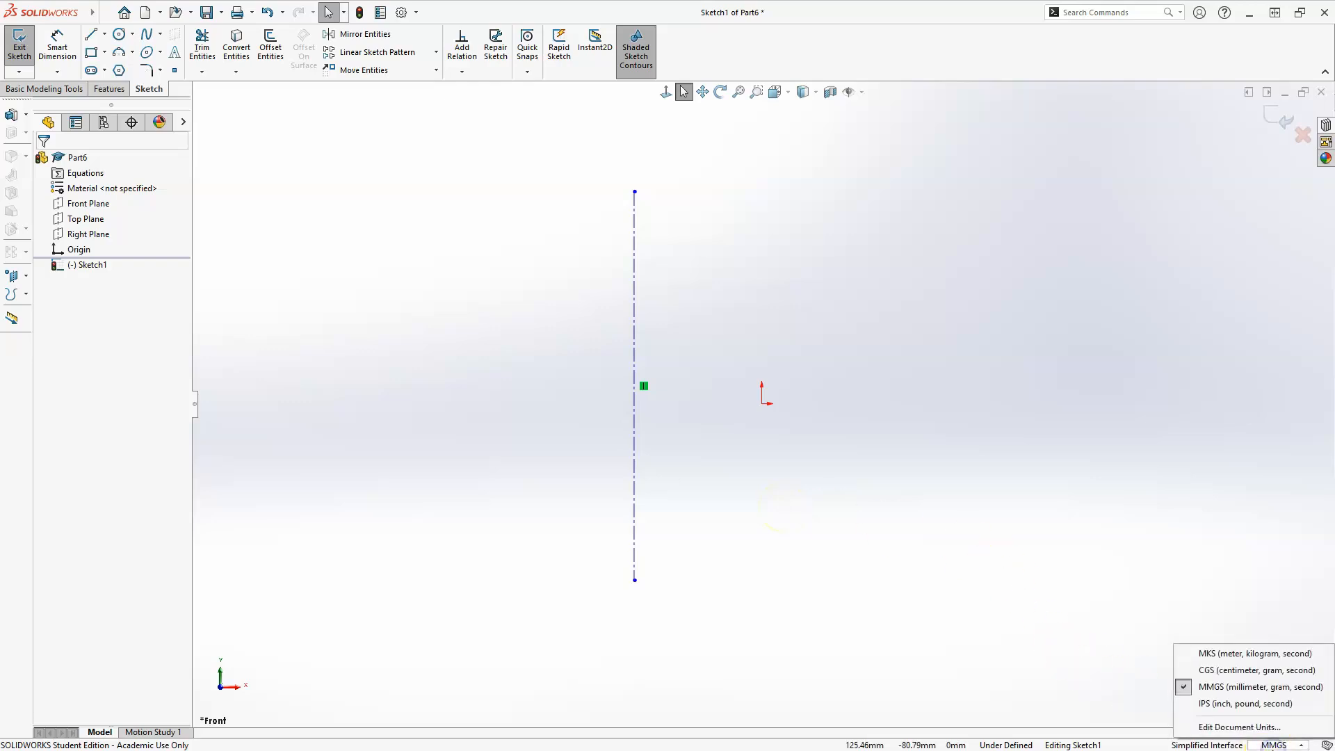
click(1216, 704)
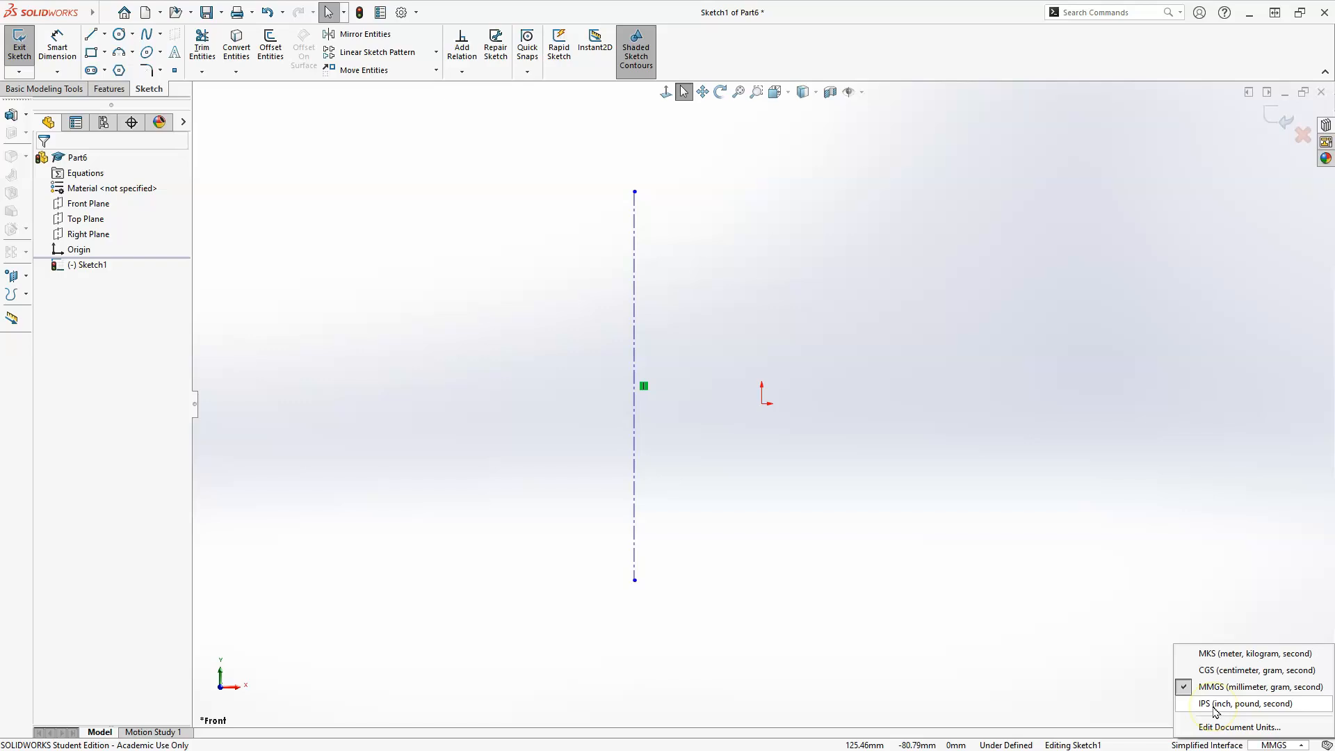
click(1213, 708)
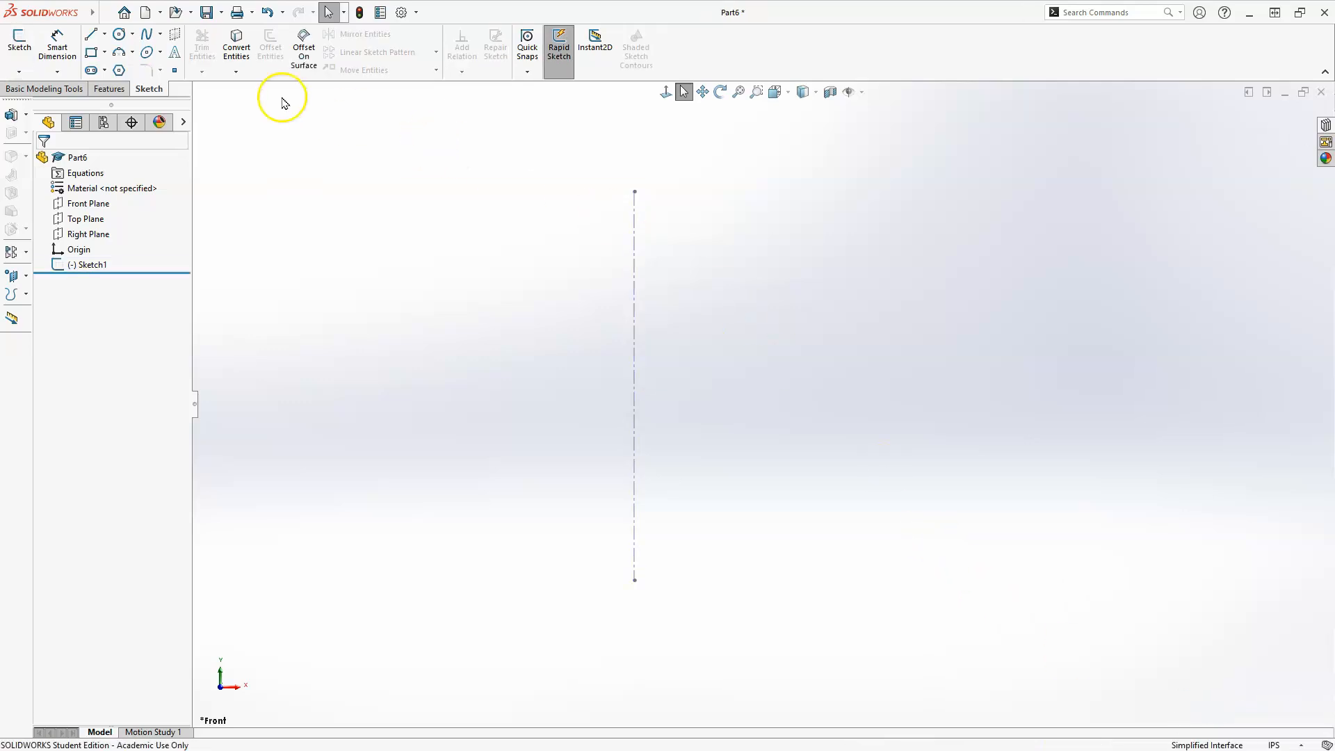
- Add a reference dimension to the vertical centerline's length outside the sketch and try to edit it
click(47, 46)
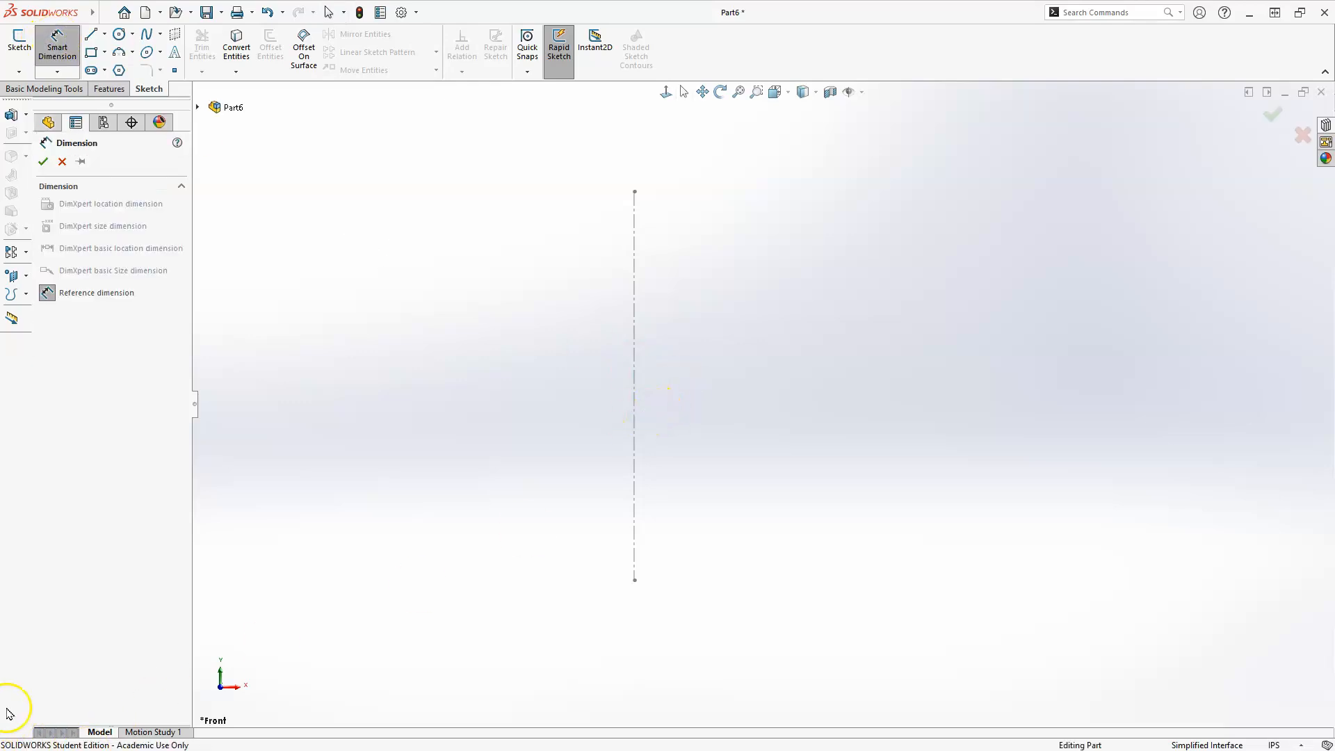
click(634, 507)
click(548, 399)
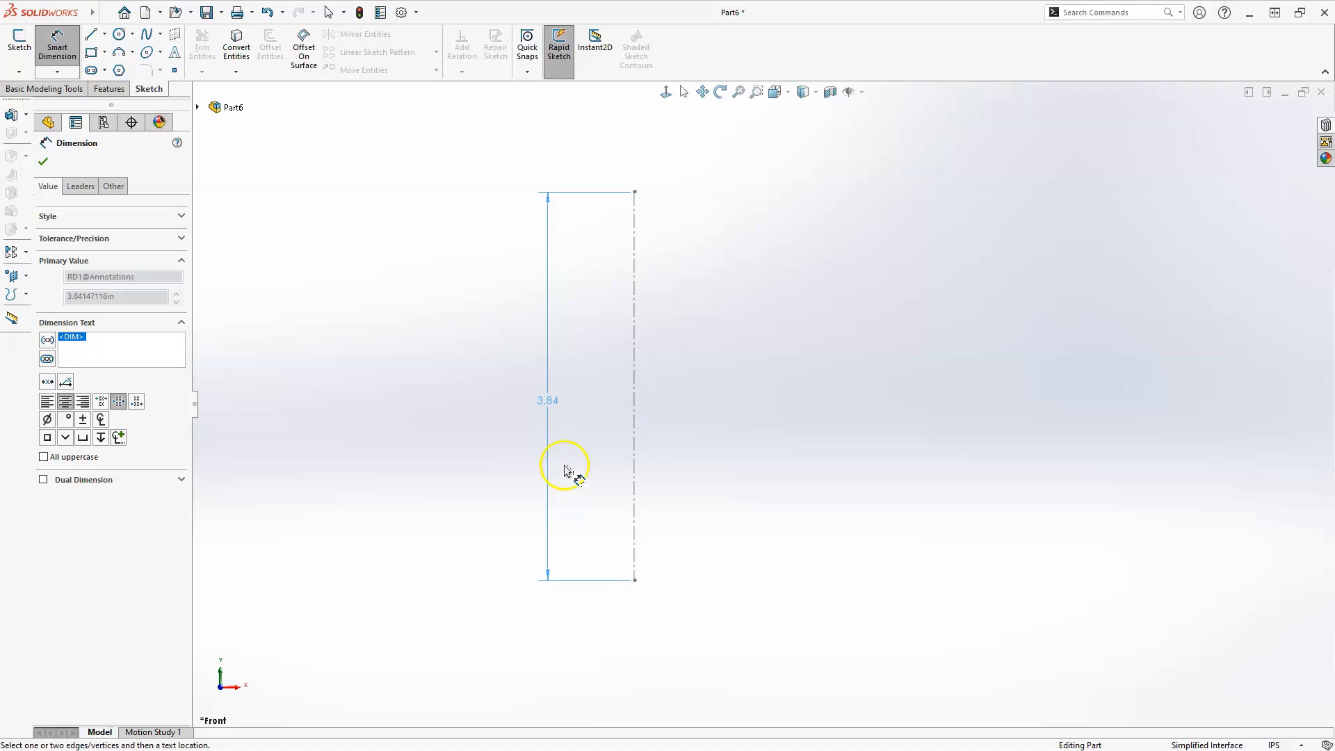
click(757, 365)
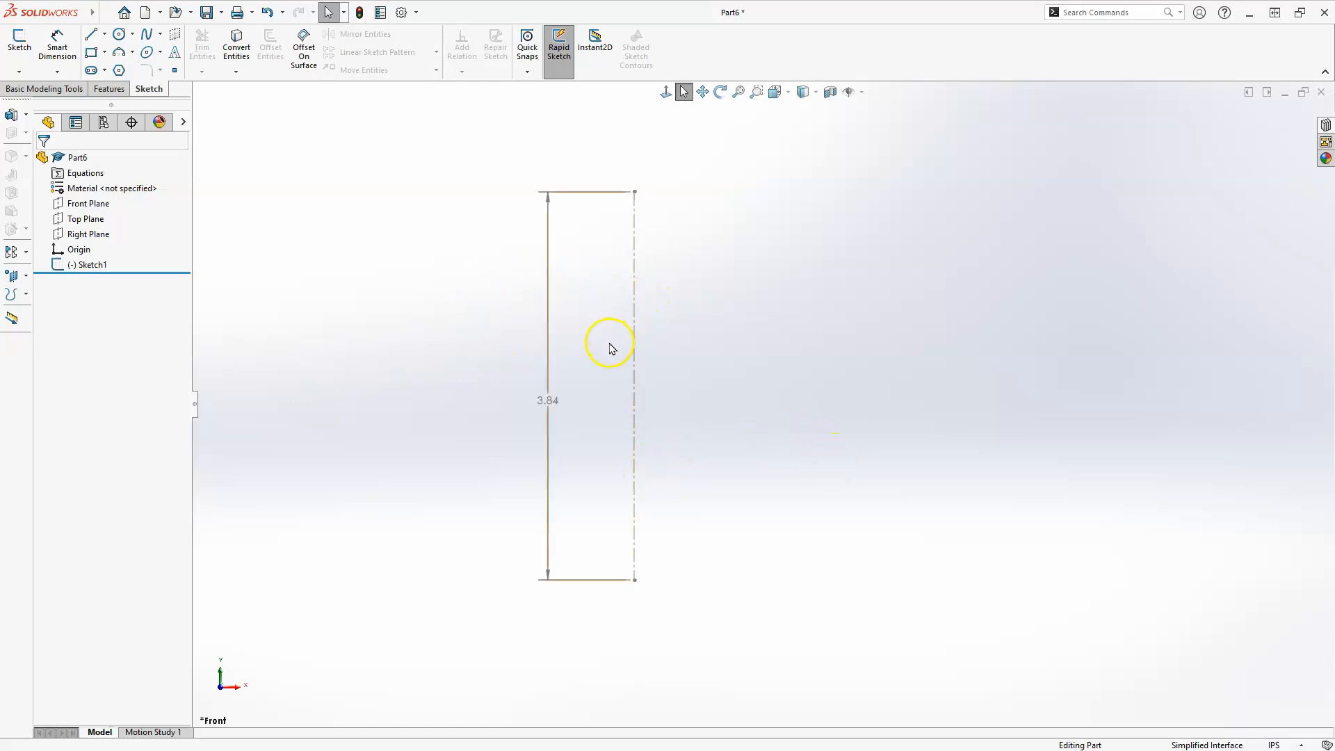
click(549, 402)
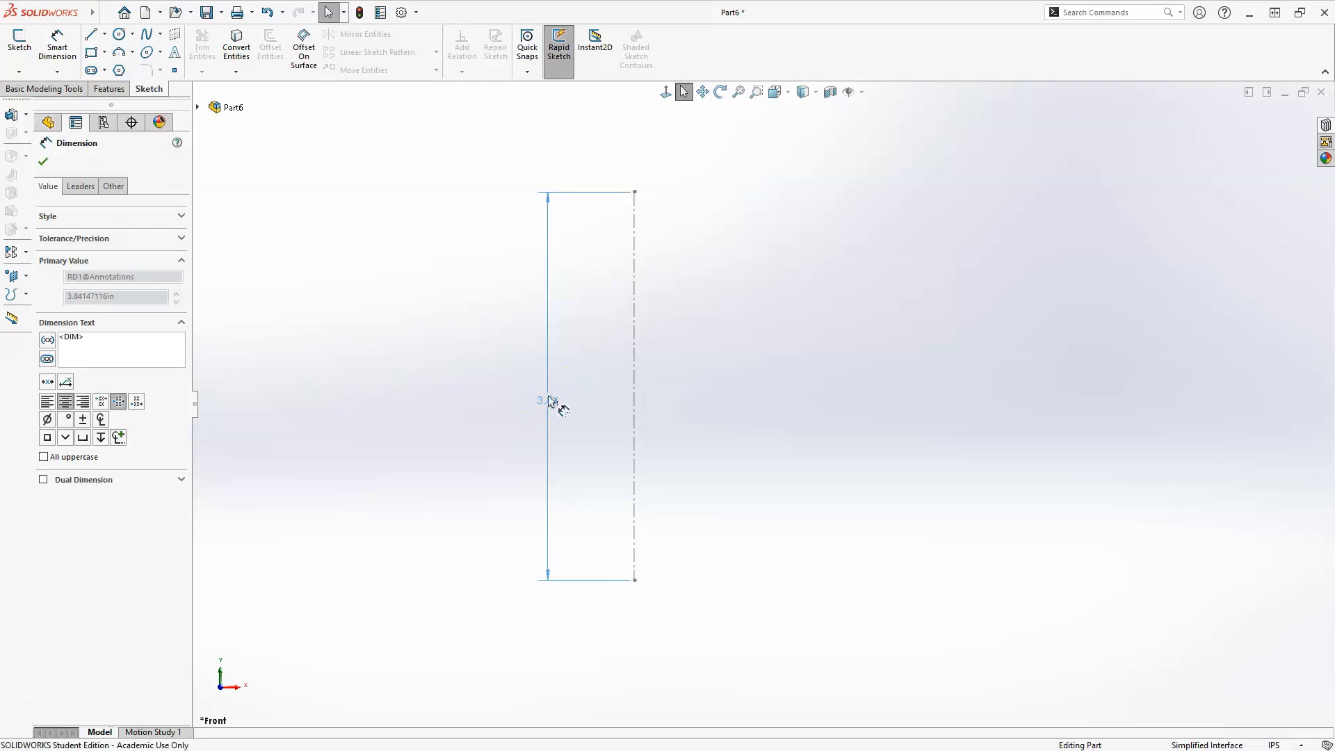
click(595, 347)
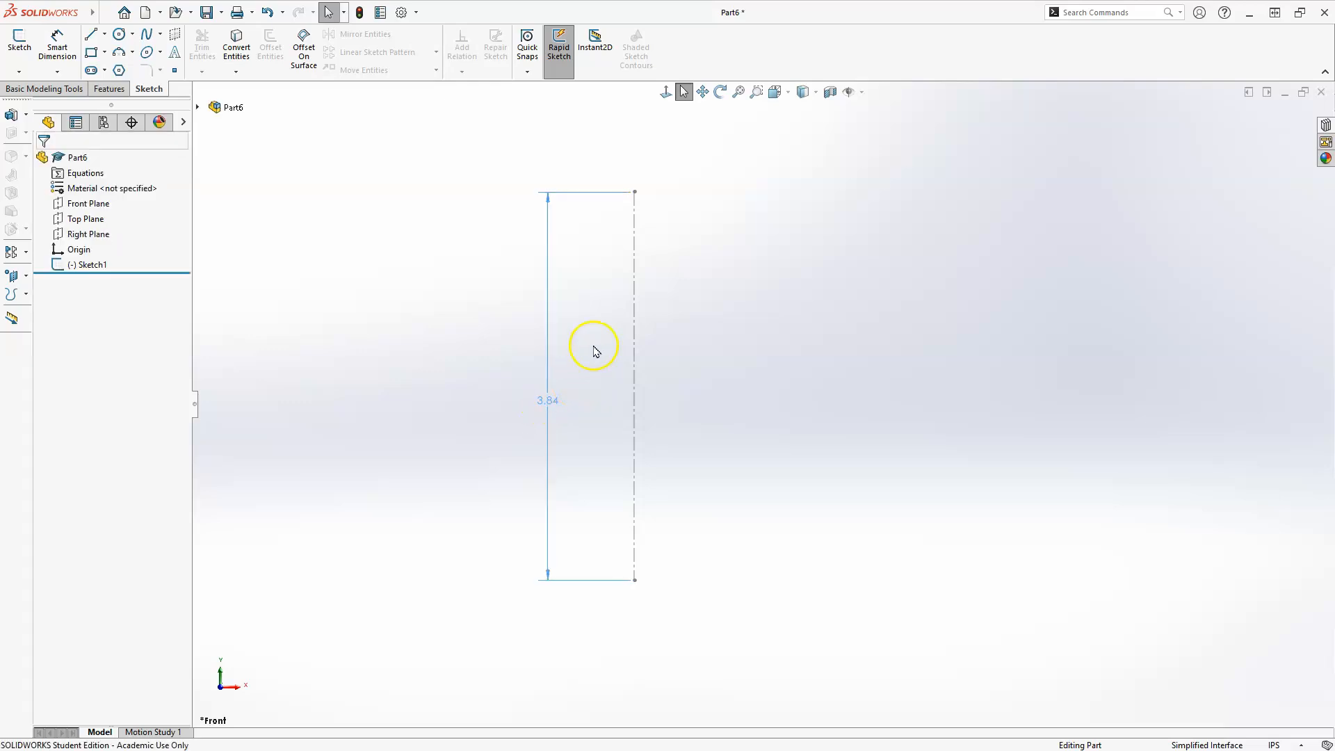
- Delete the centerline's sketch and the leftover reference dimension
click(634, 313)
key(Delete)
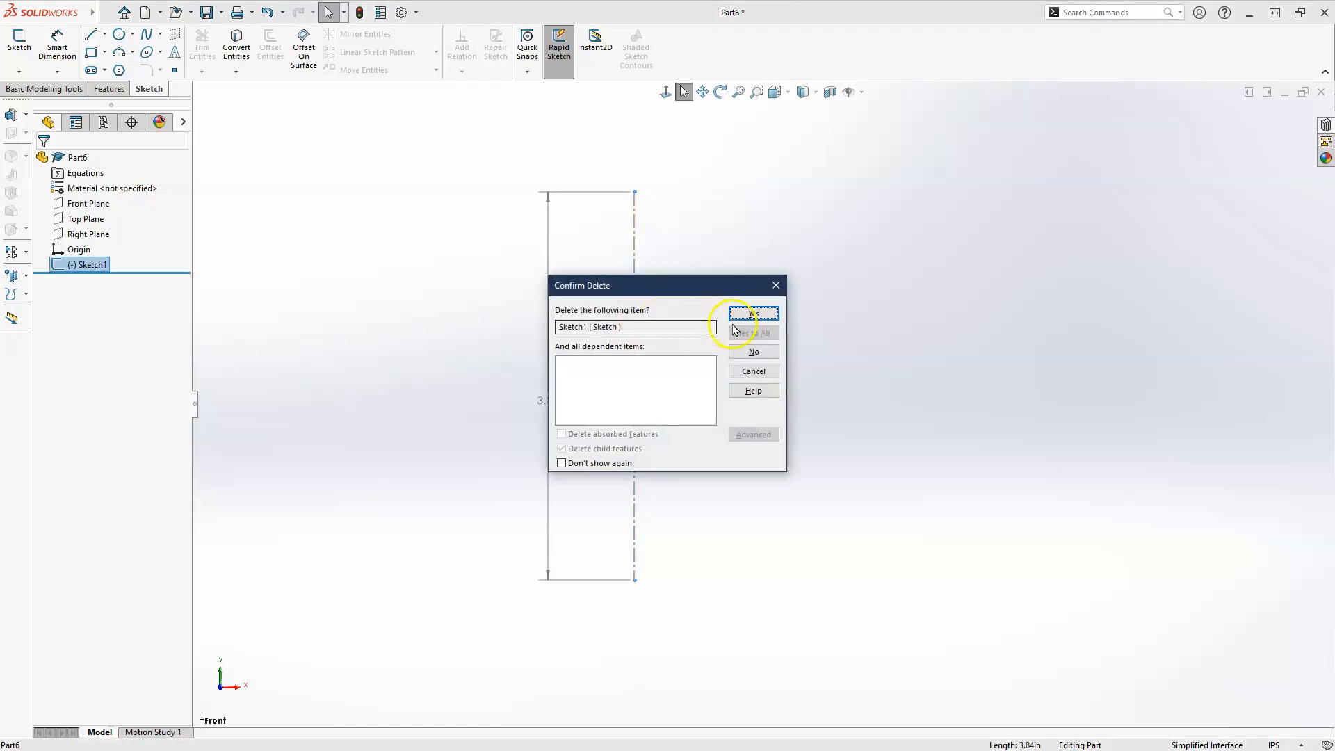
click(752, 313)
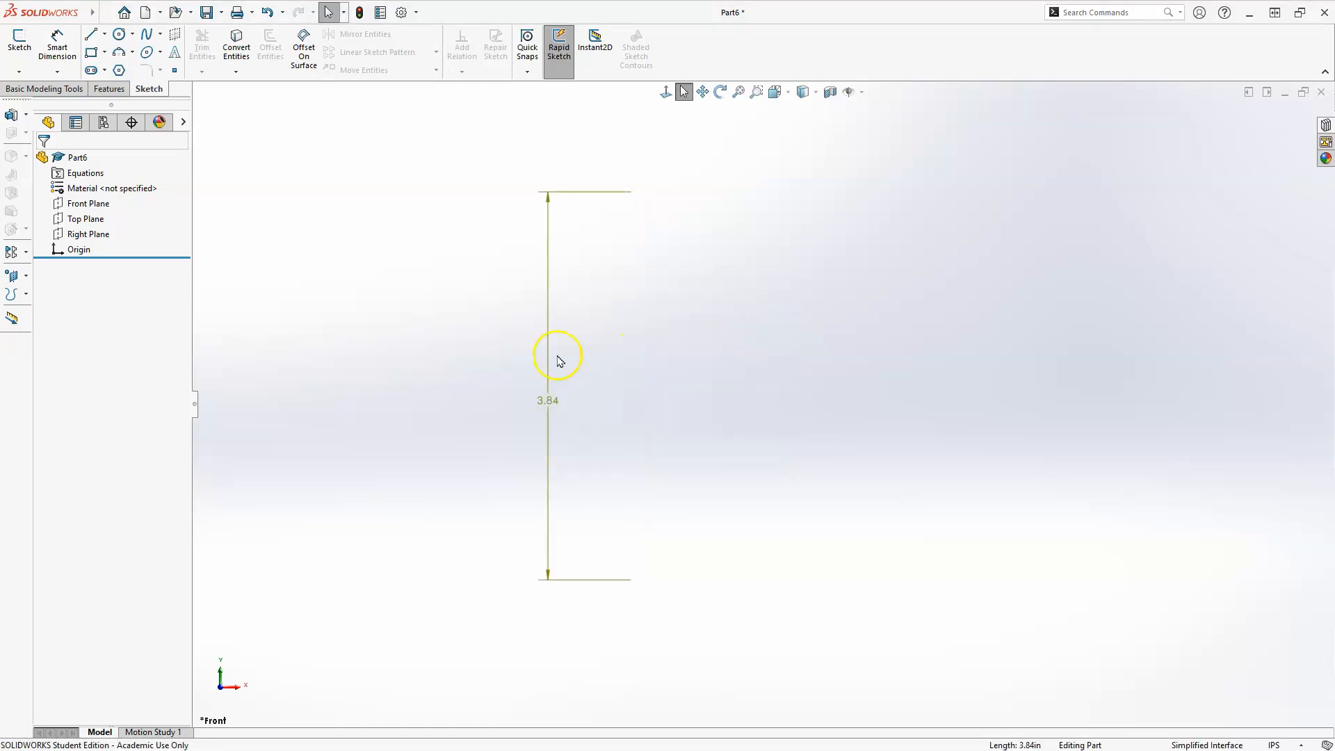
click(545, 336)
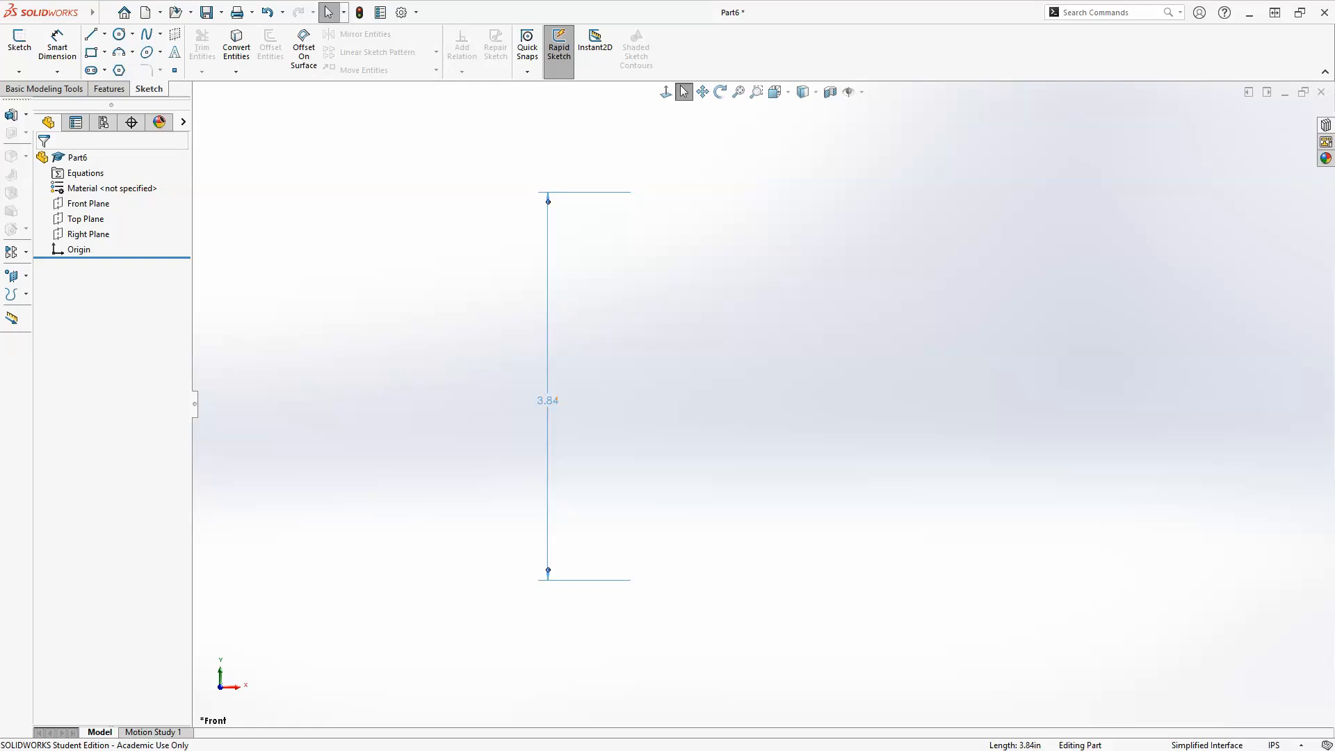
click(547, 335)
key(Delete)
click(541, 343)
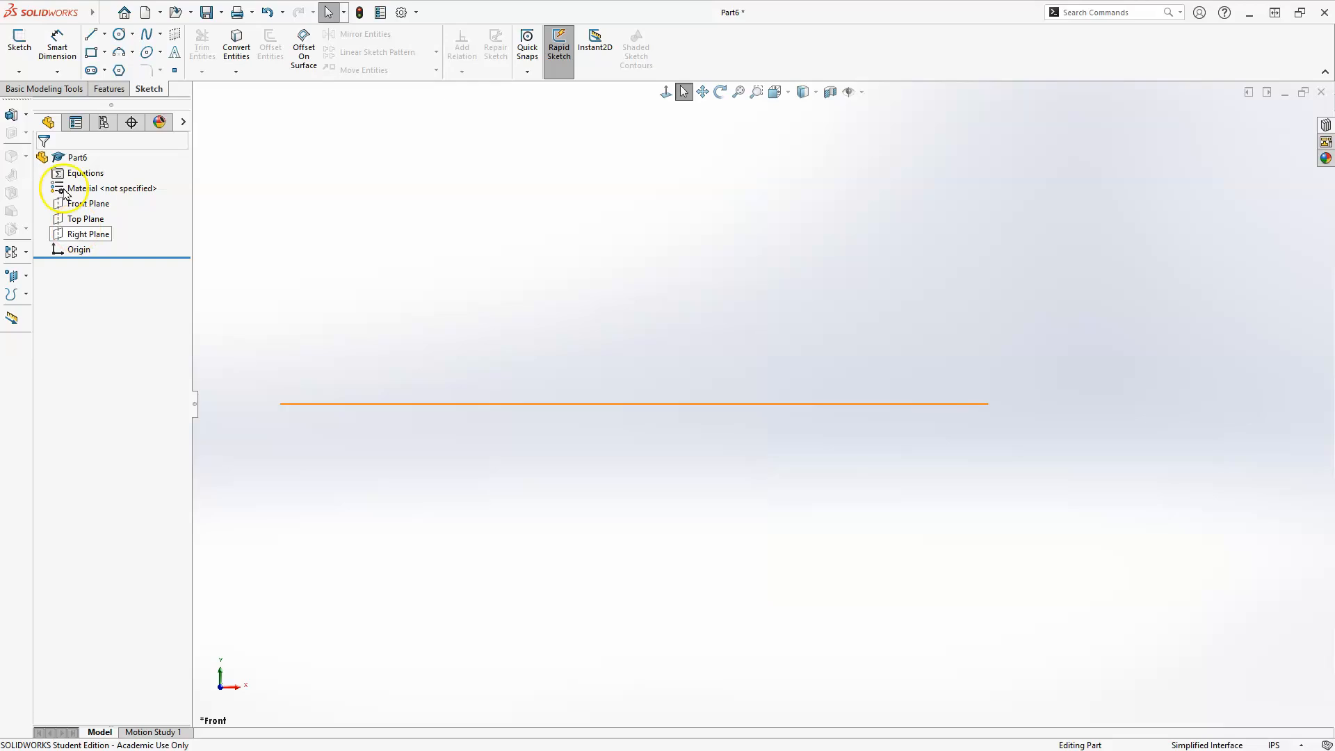
- Start a new sketch on the Front Plane and draw a vertical centerline about 4.13 in long on the origin's negative X side
click(20, 39)
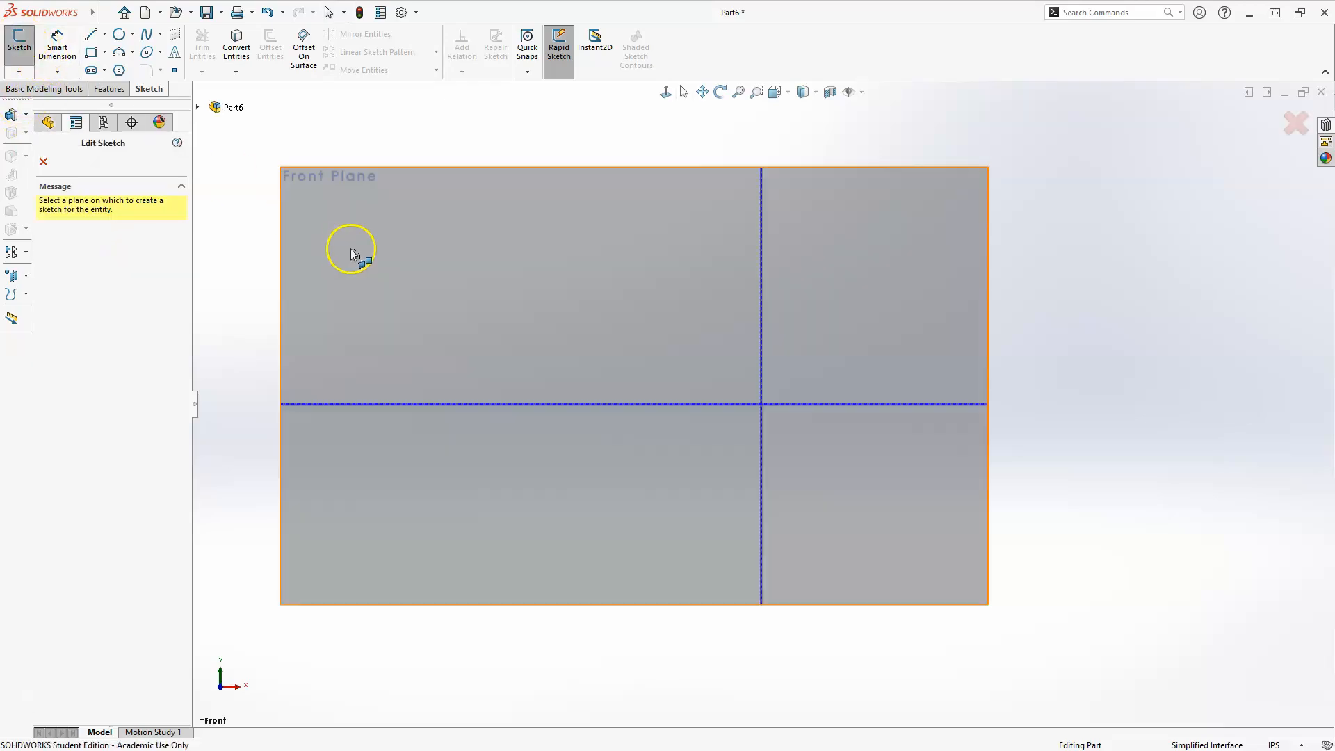
click(416, 195)
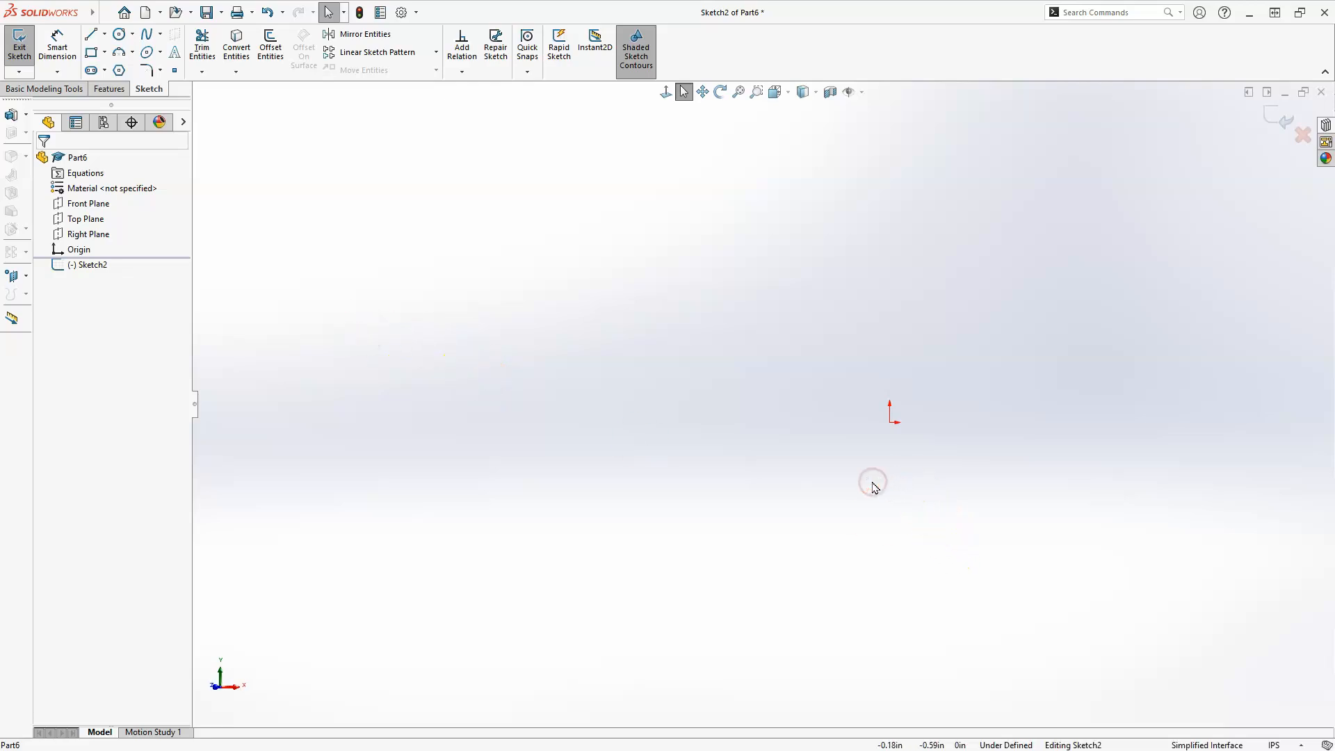
click(104, 34)
click(126, 68)
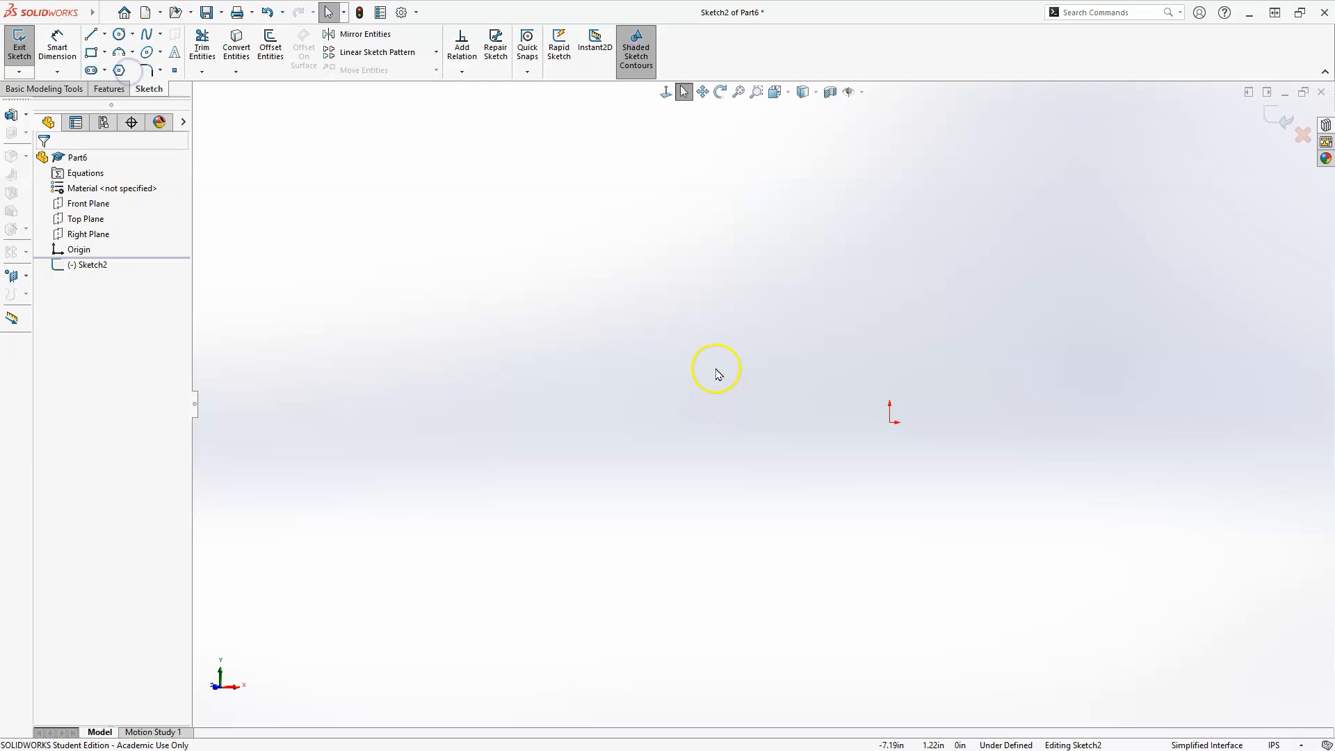
click(767, 210)
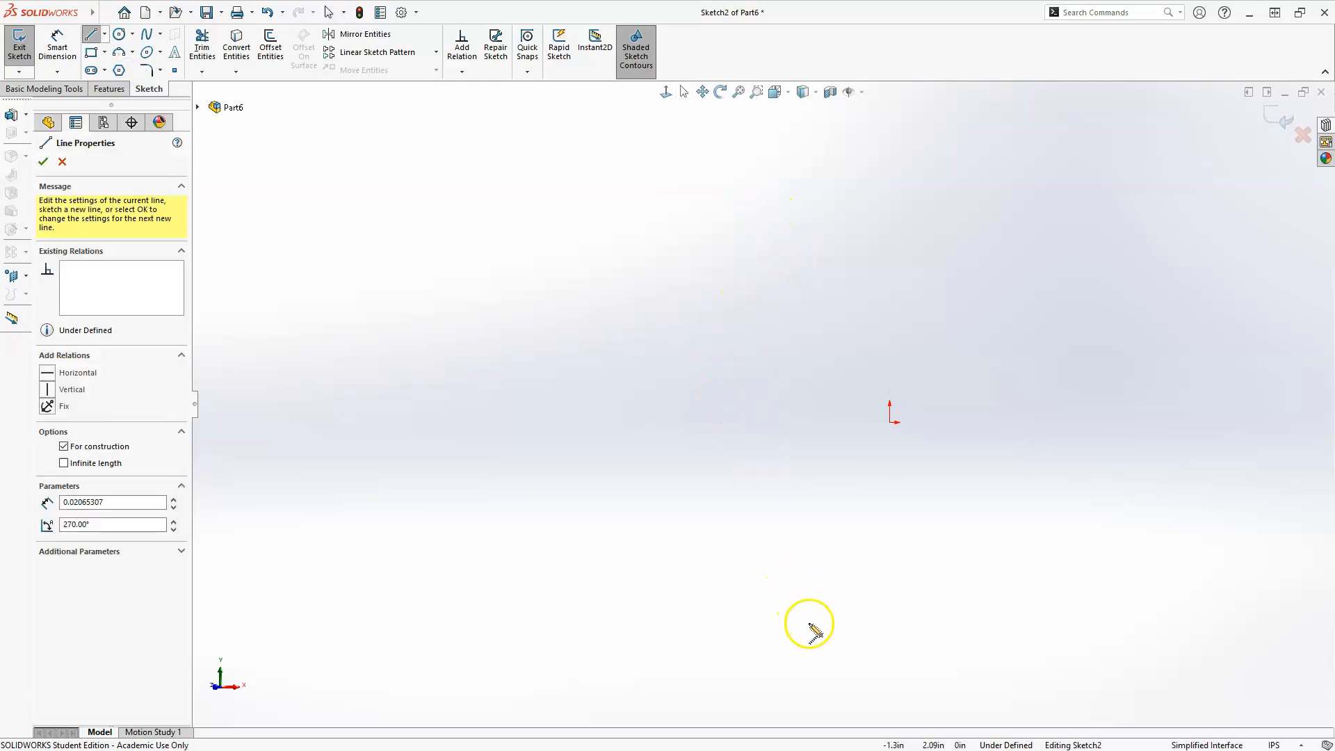
click(767, 630)
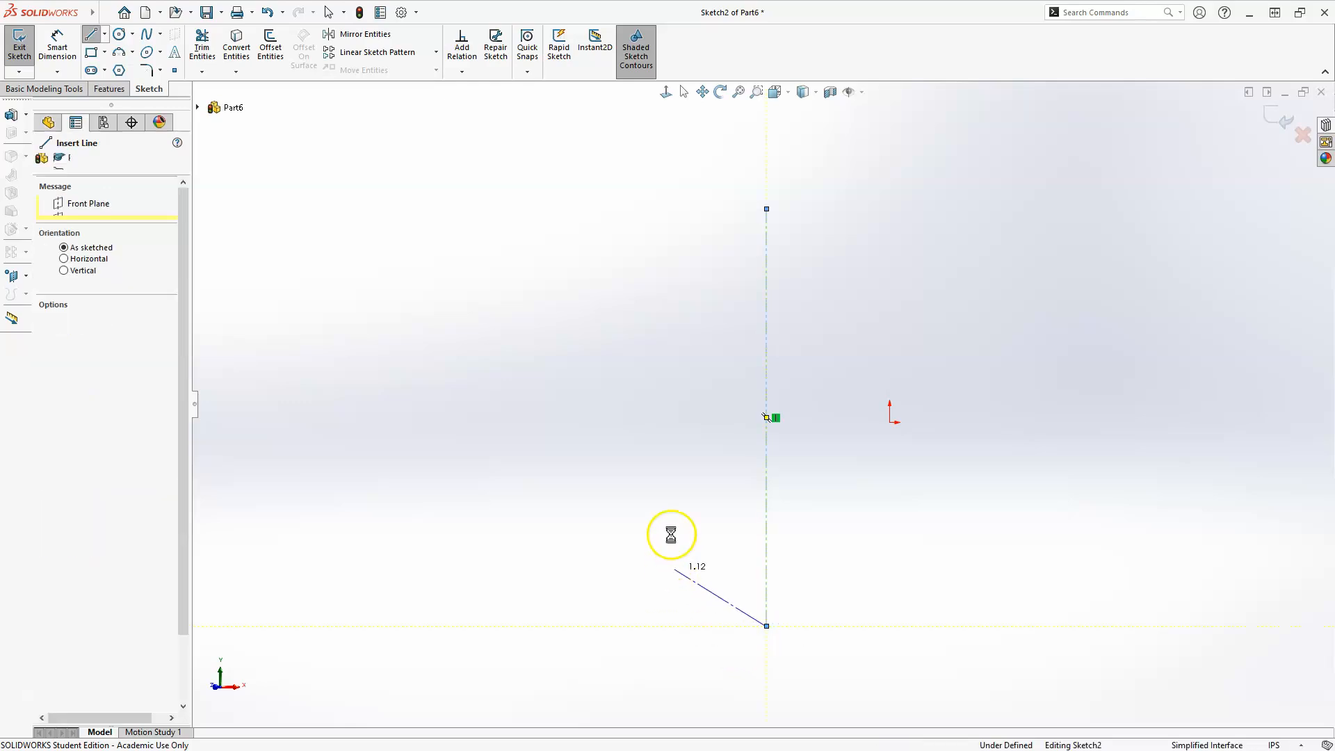
key(Escape)
- Dimension the vertical centerline's length and set it to 25 in
click(57, 43)
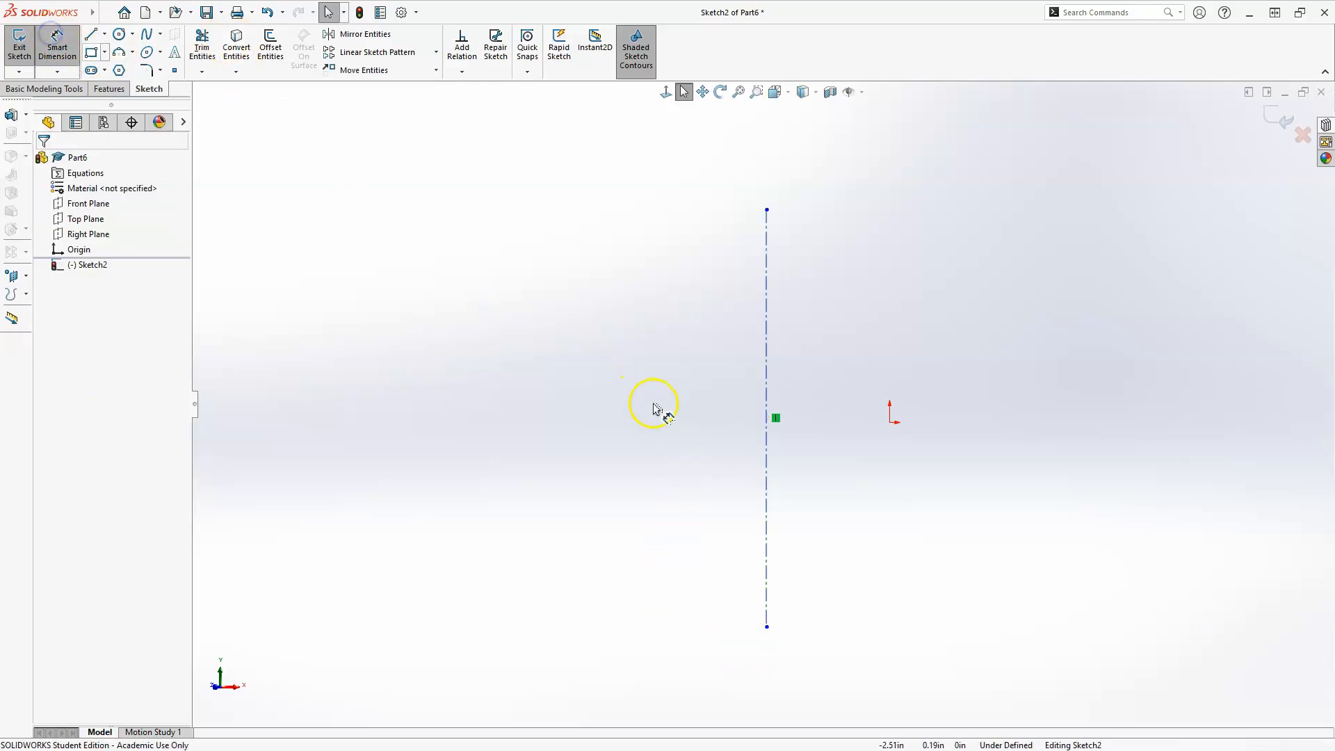
click(765, 479)
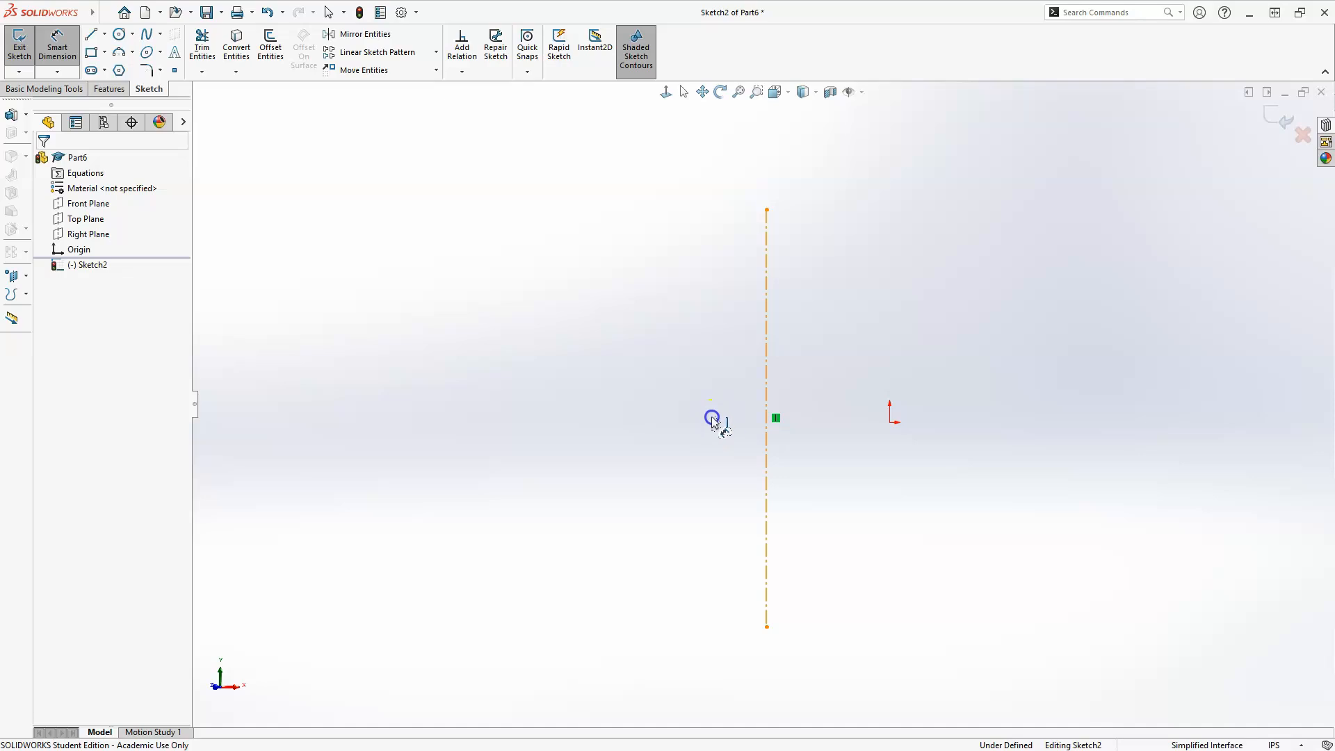
click(696, 411)
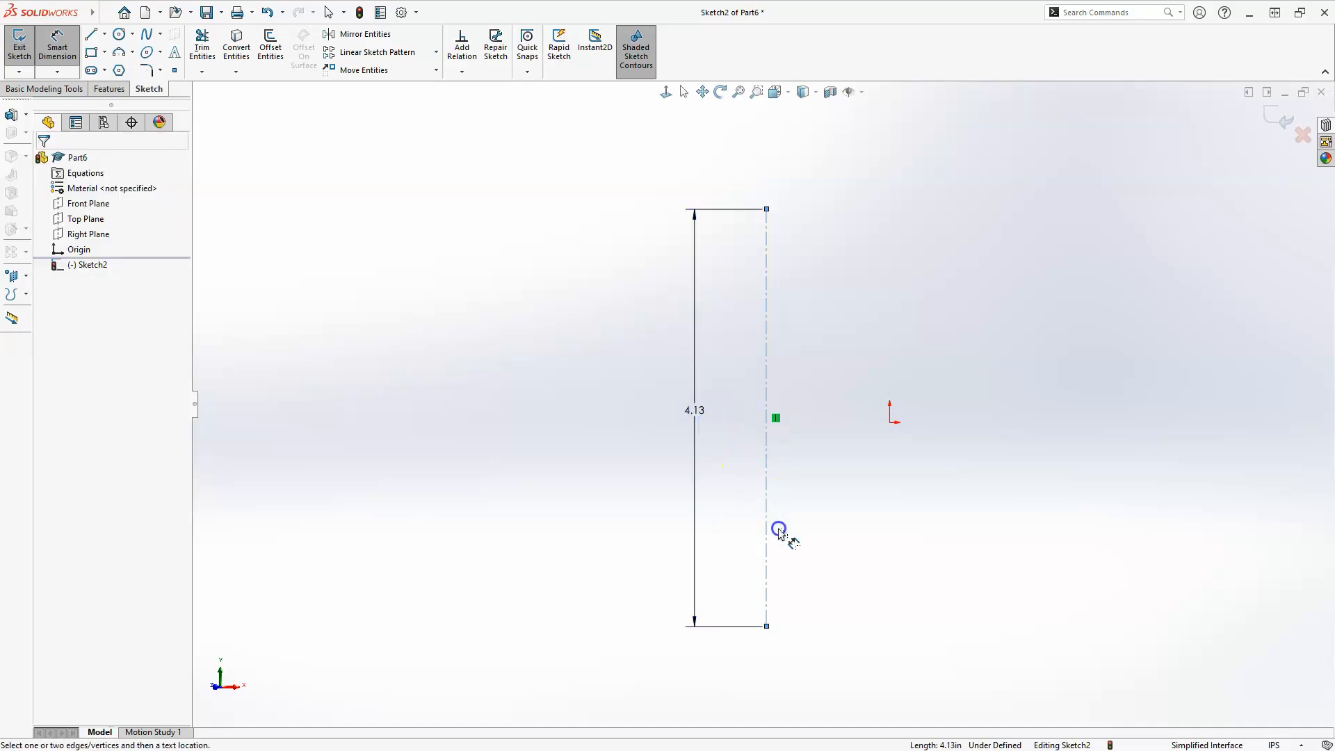
double_click(706, 427)
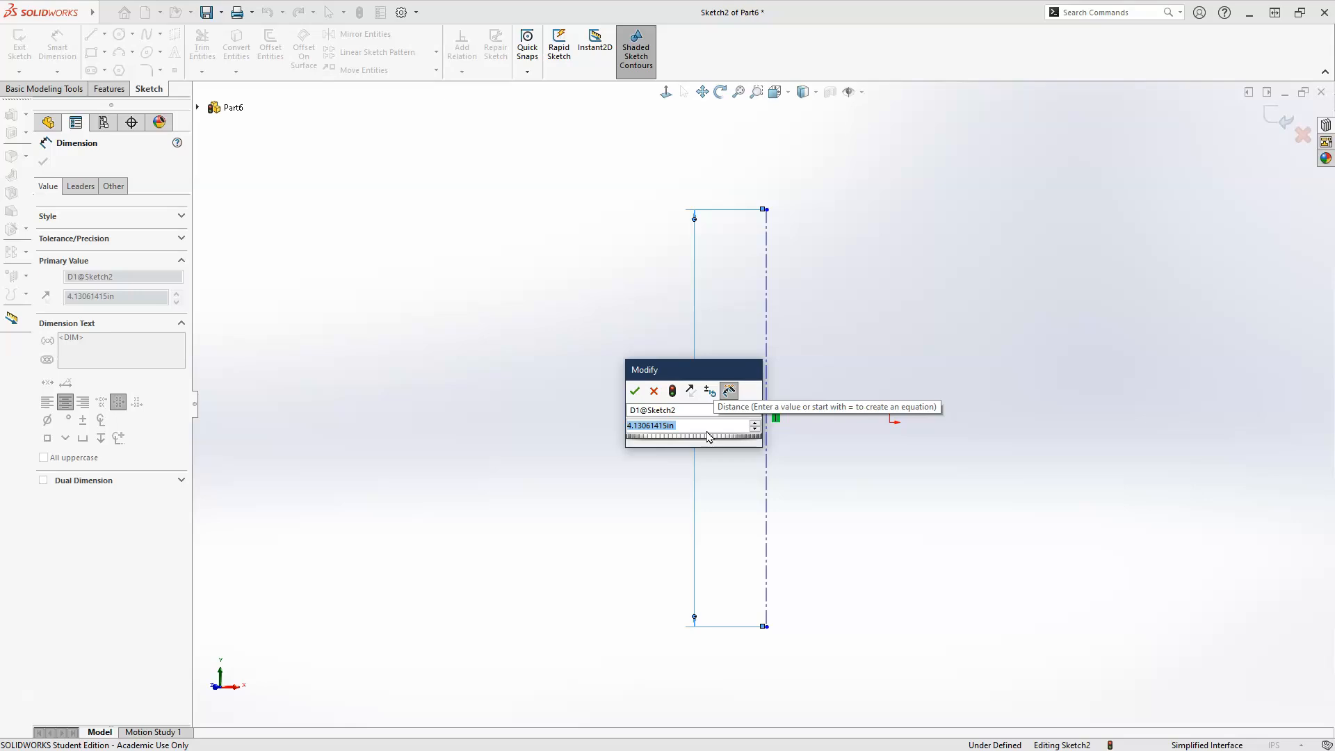
text(25)
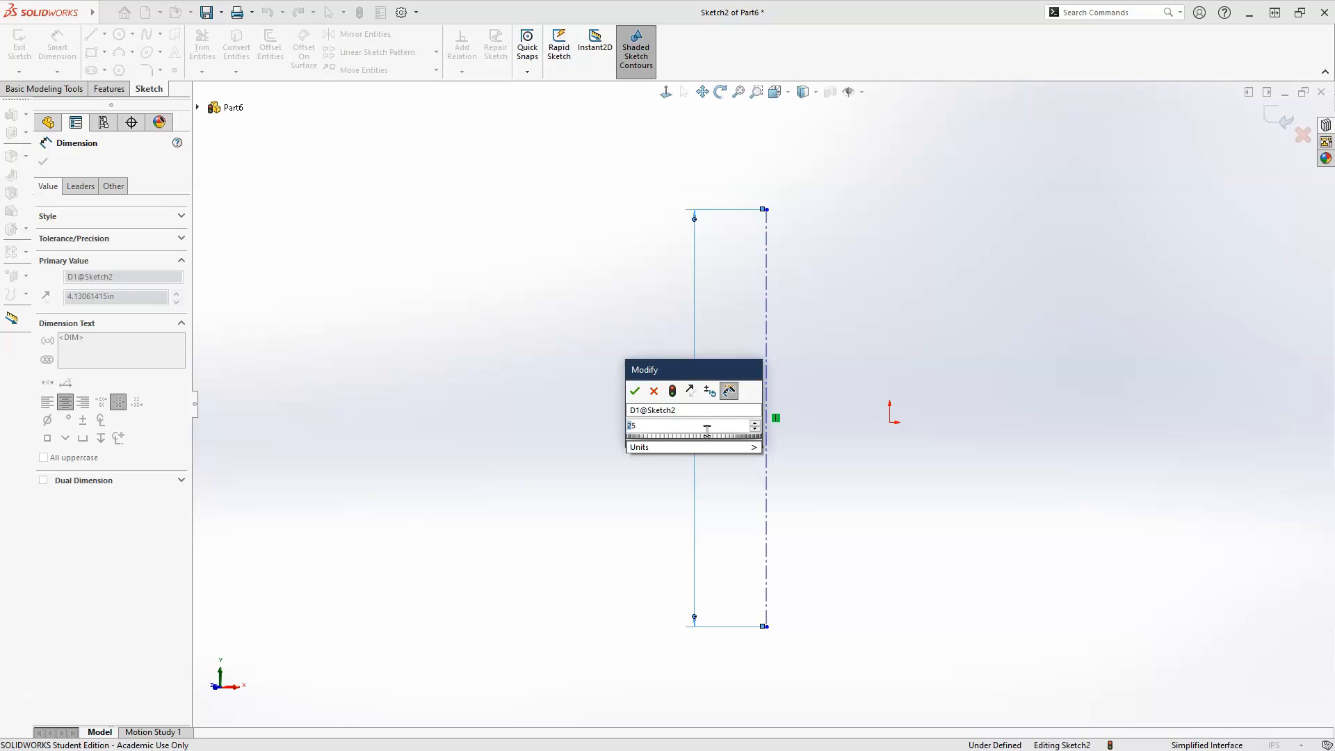
key(Return)
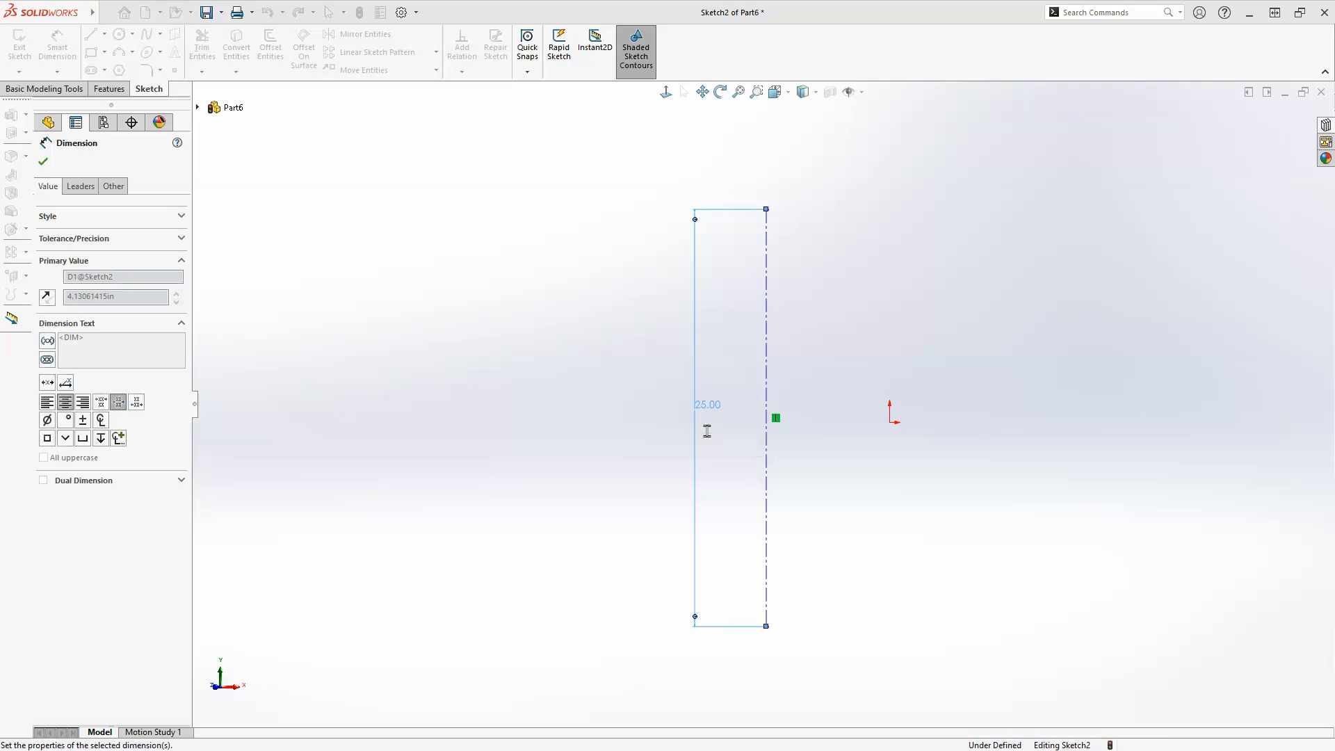
click(792, 511)
key(Escape)
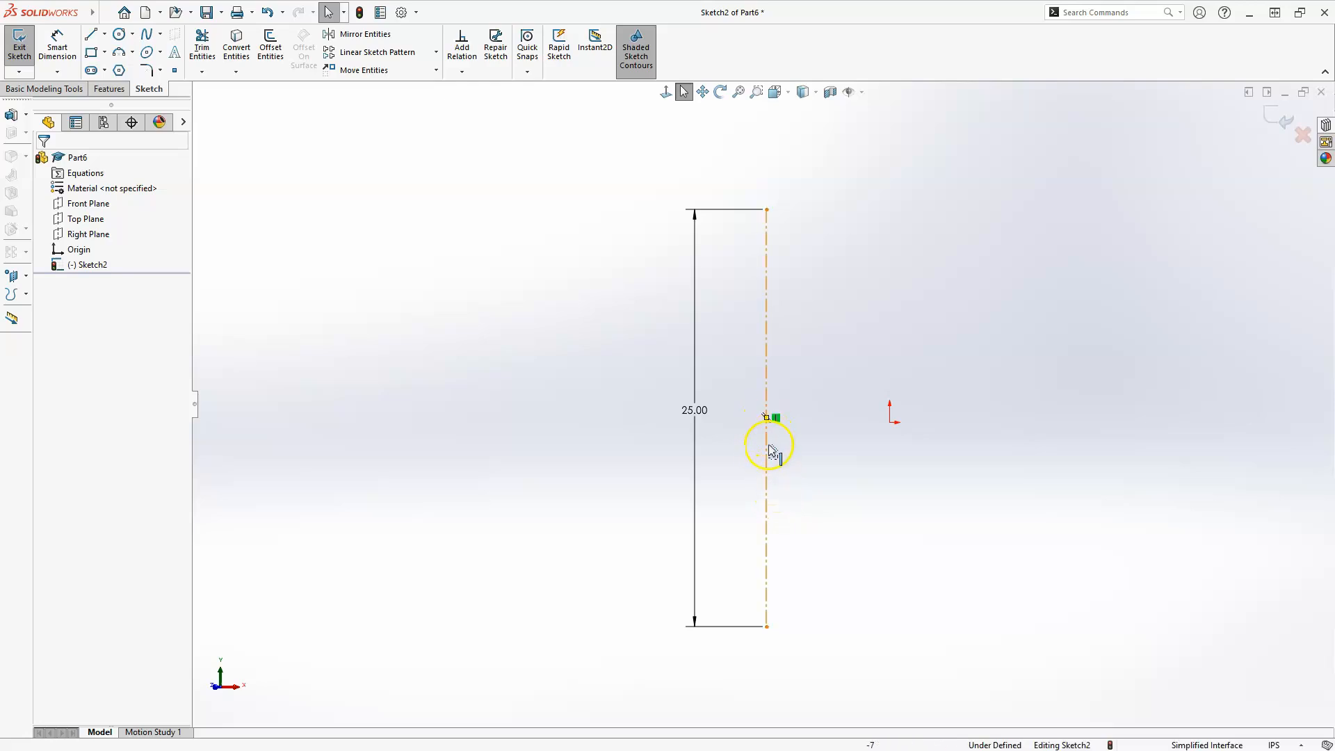
- Add a Coincident relation between the centerline's midpoint and the origin
click(764, 420)
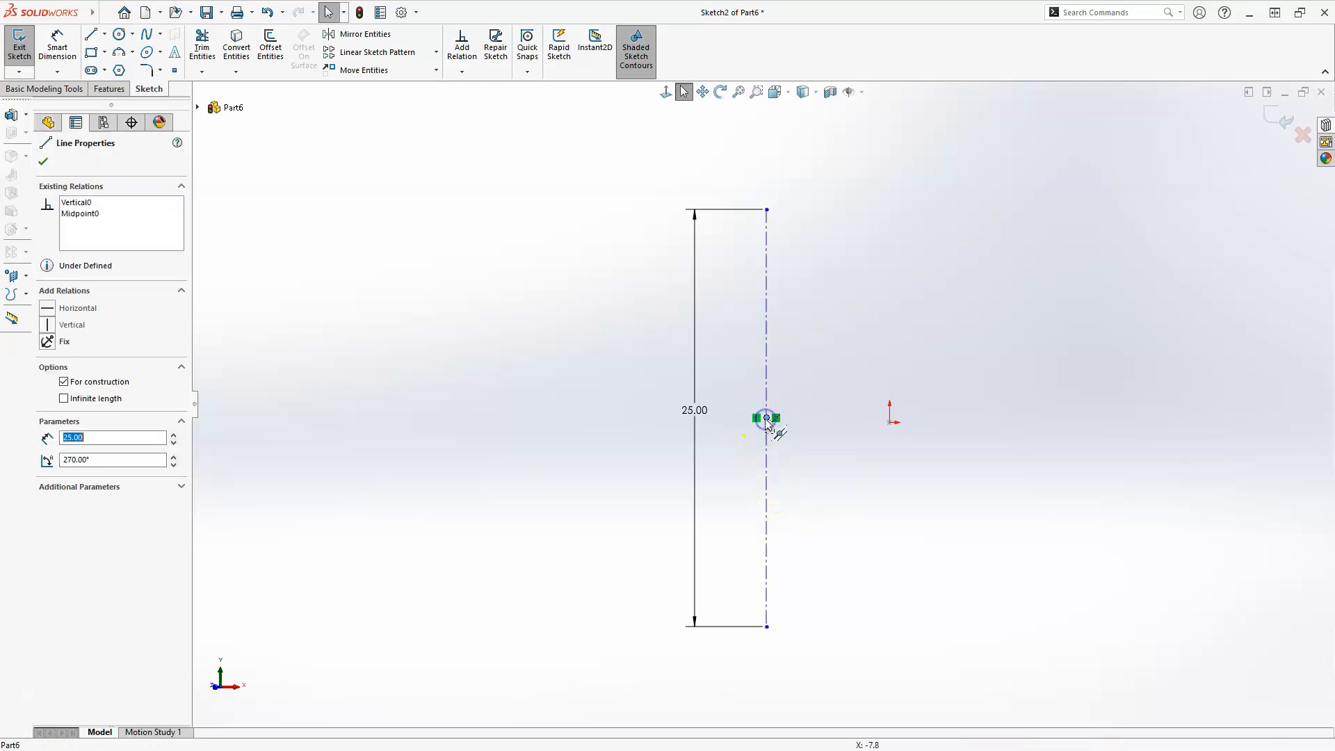
ctrl+click(892, 424)
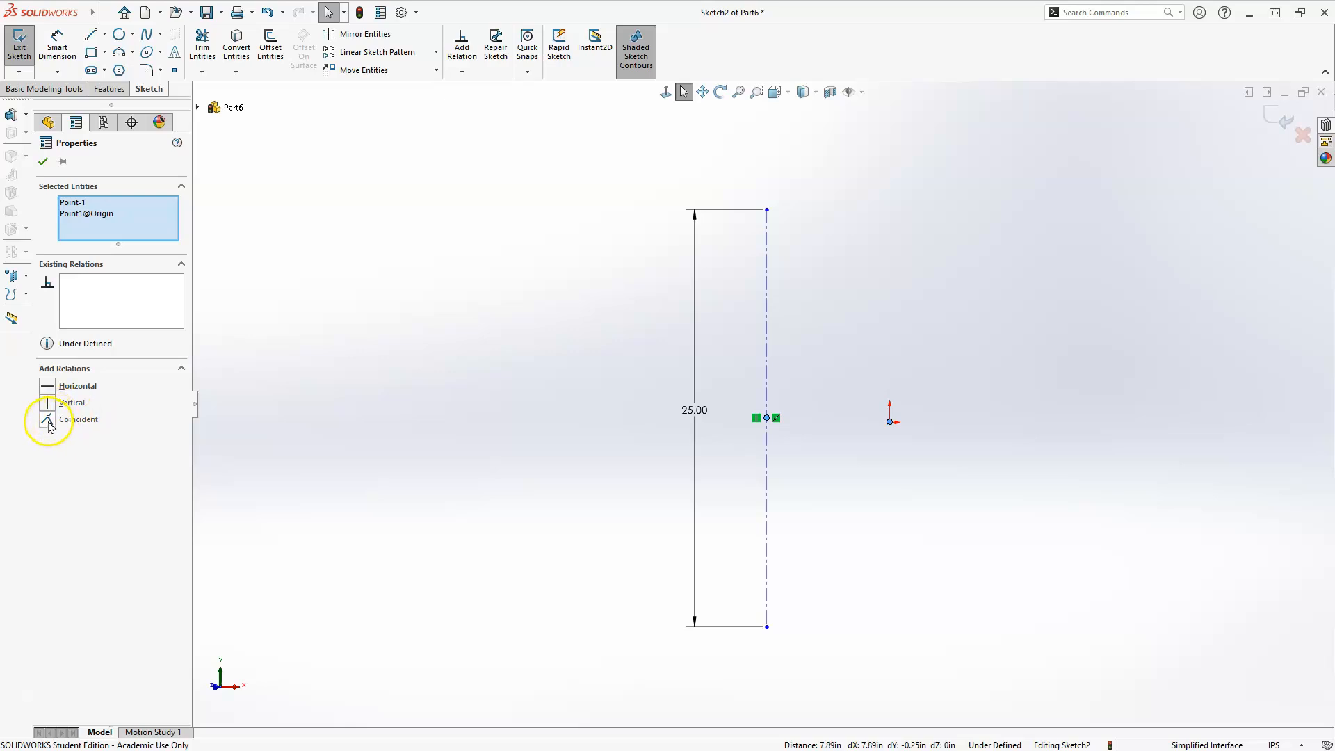
click(47, 420)
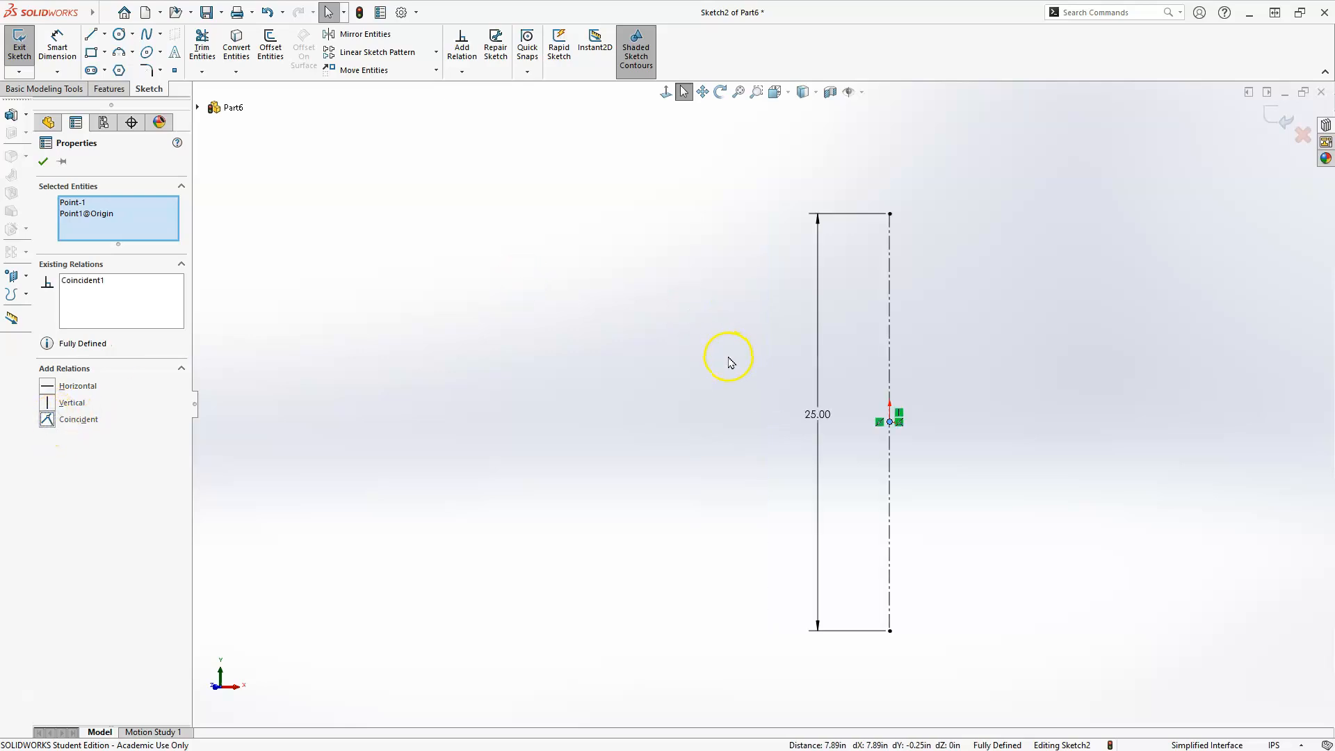
- Draw a circle about 5.33 in in diameter centred on the centerline's lower endpoint
click(746, 386)
scroll(746, 384, up, 3)
scroll(918, 479, down, 3)
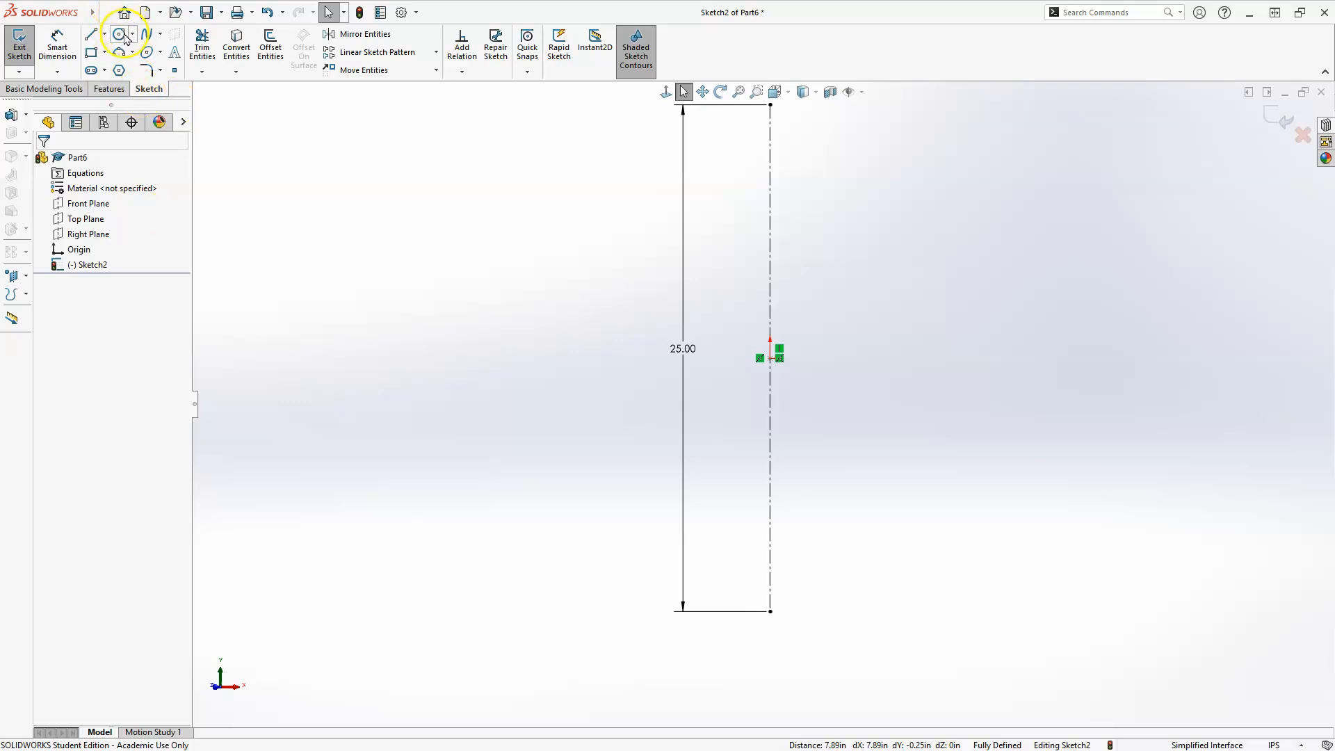
click(121, 35)
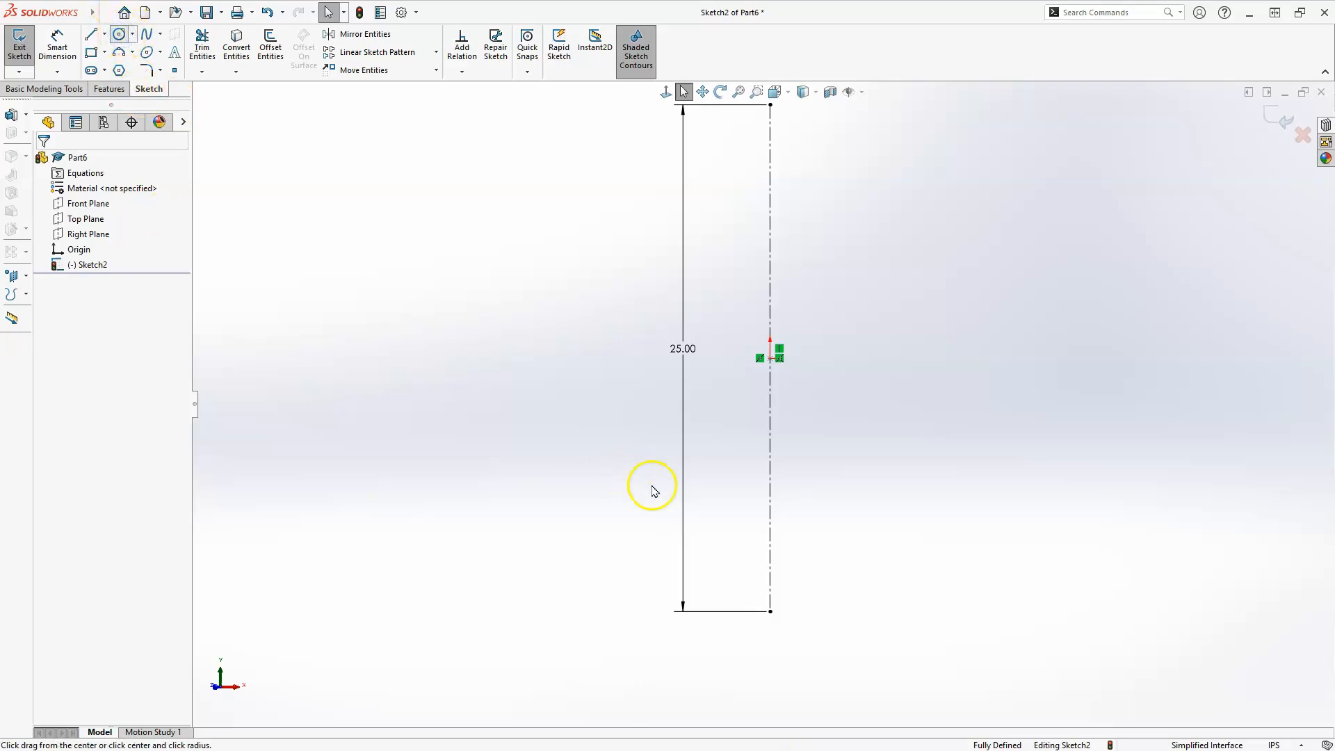
click(771, 612)
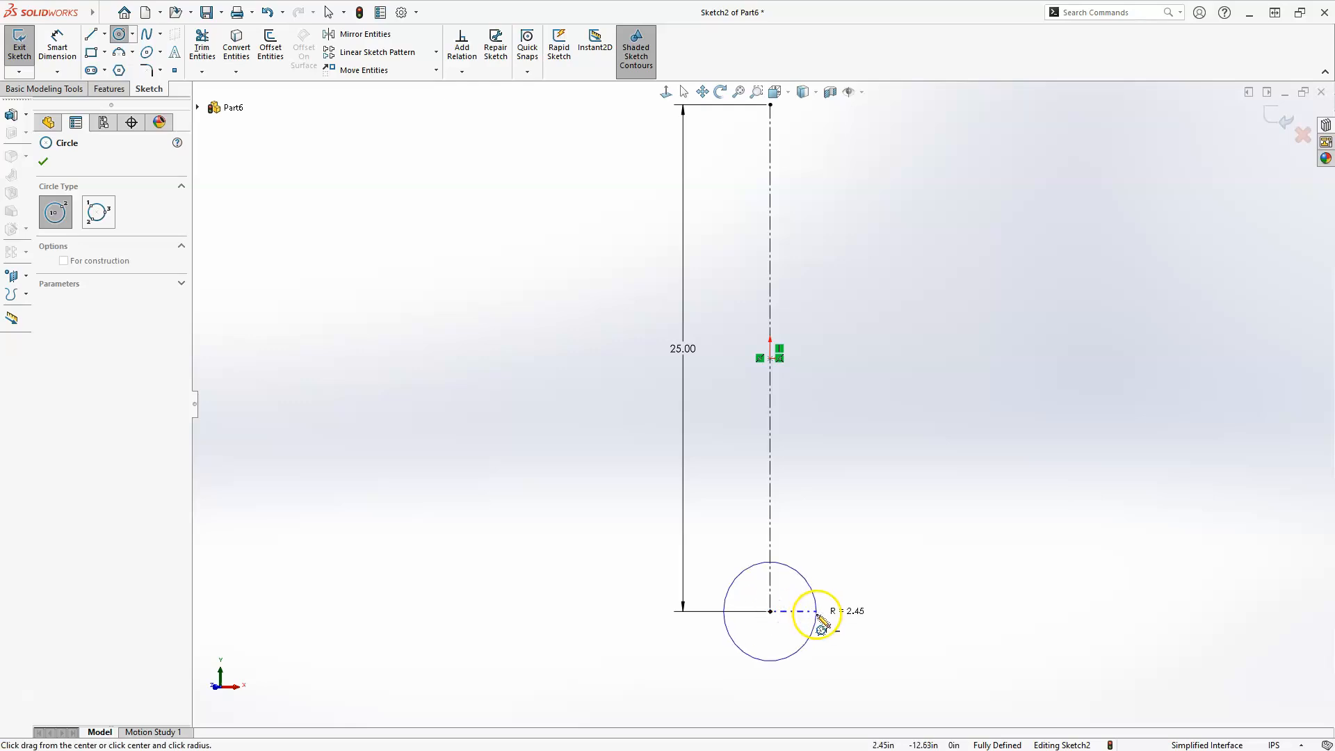
click(822, 617)
key(Escape)
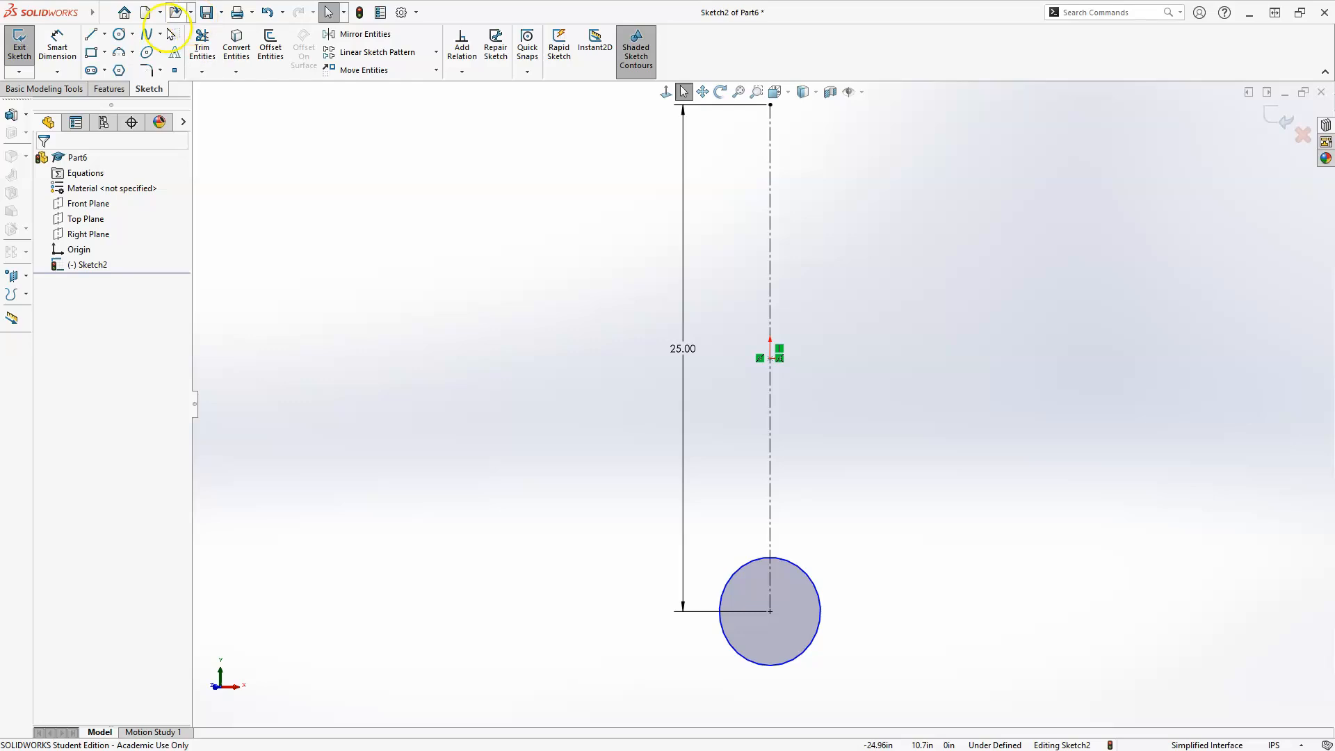
- Dimension the circle's diameter and set it to 3 in
click(56, 40)
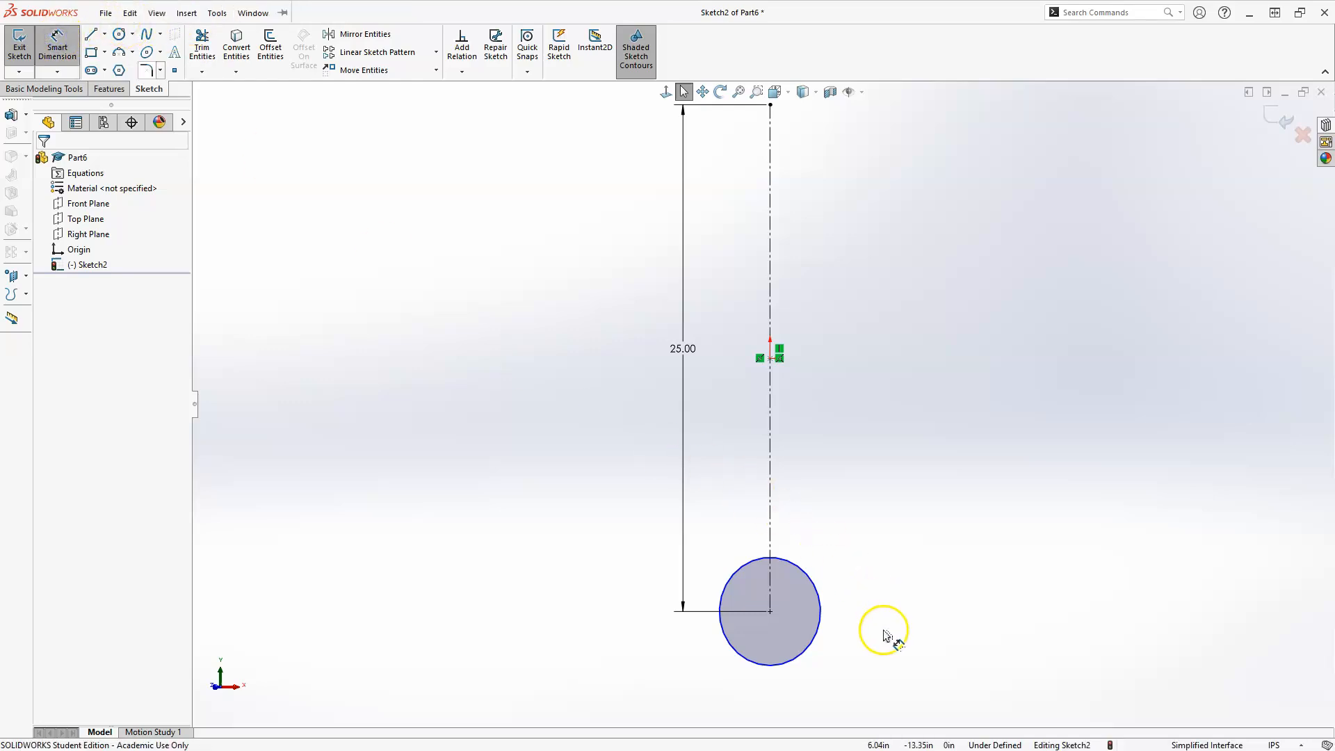
click(814, 641)
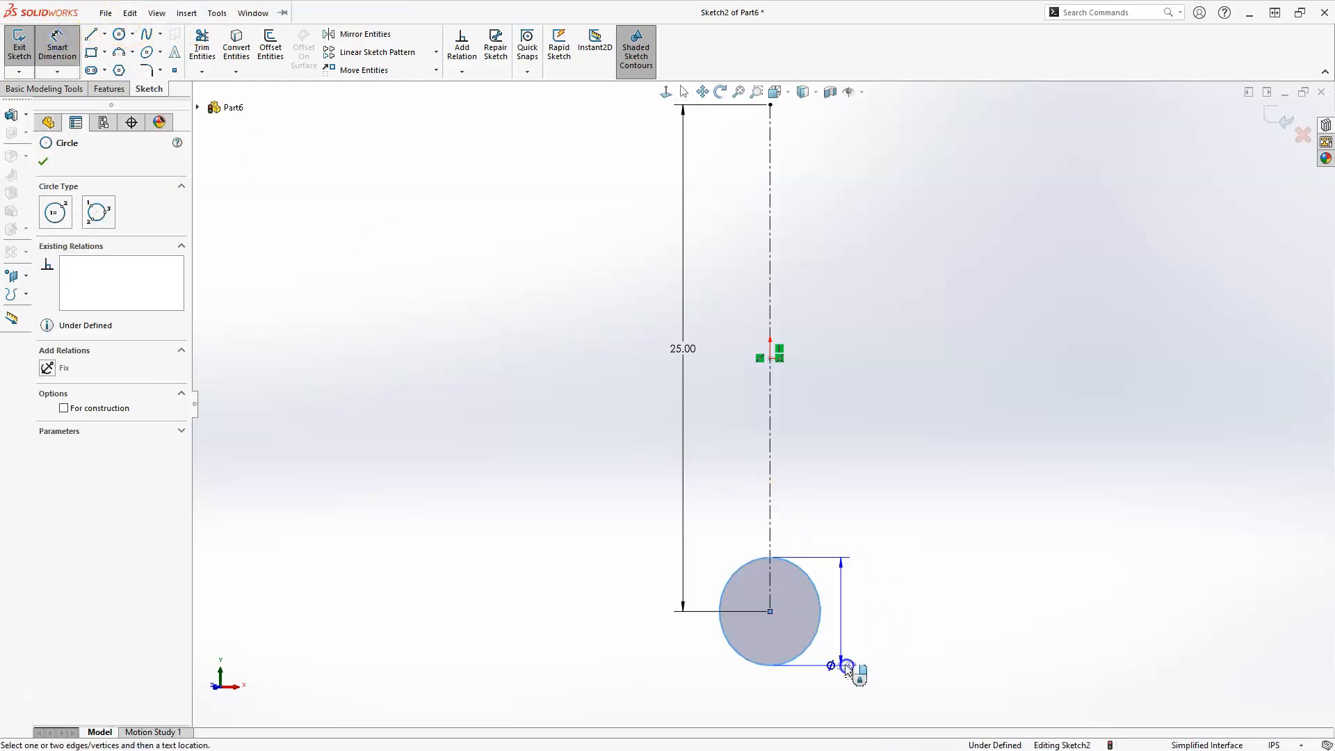
click(822, 679)
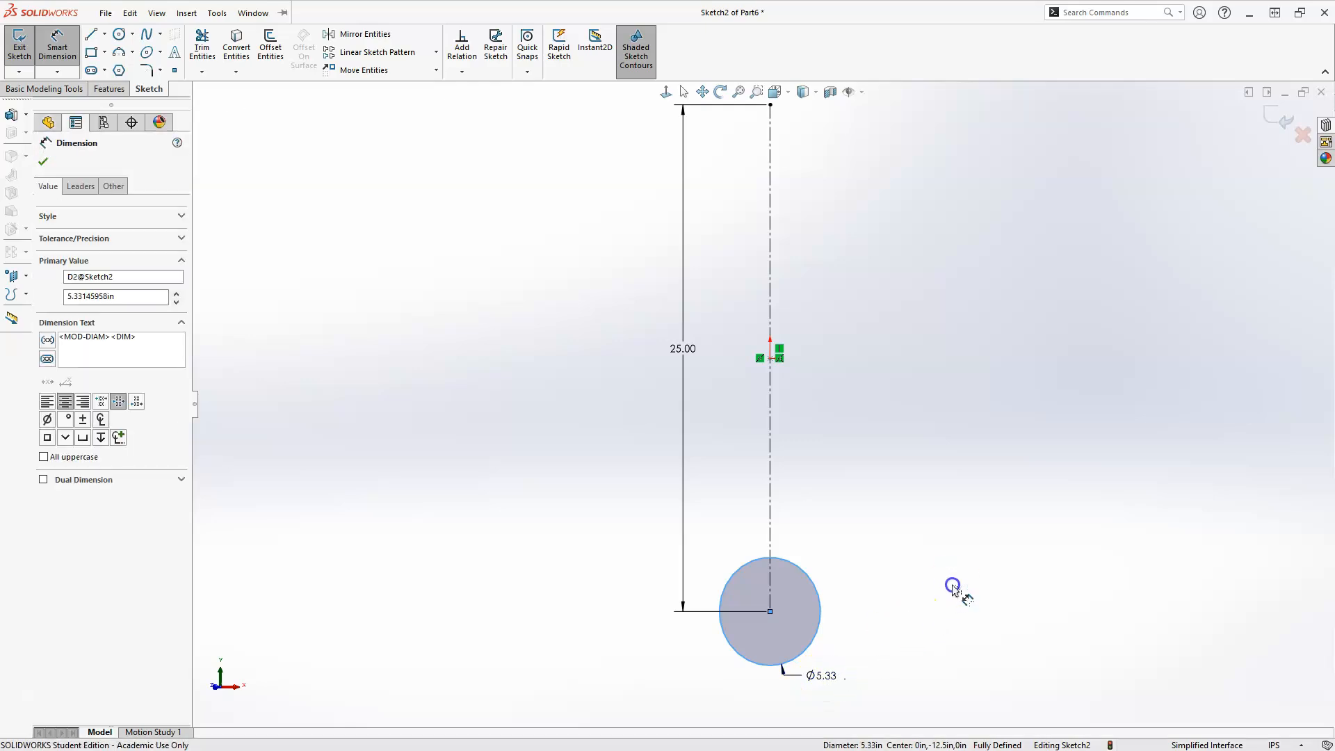
text(3)
key(Return)
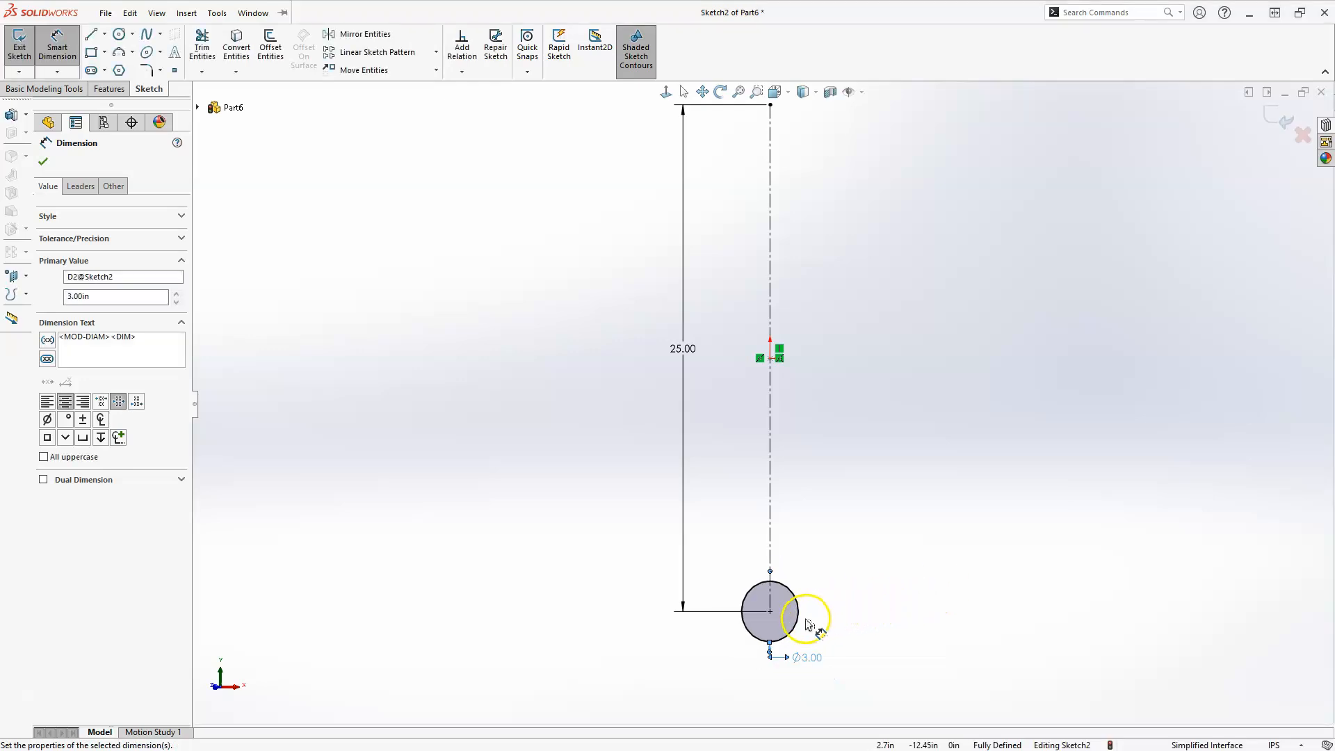
scroll(800, 628, down, 2)
scroll(786, 609, down, 4)
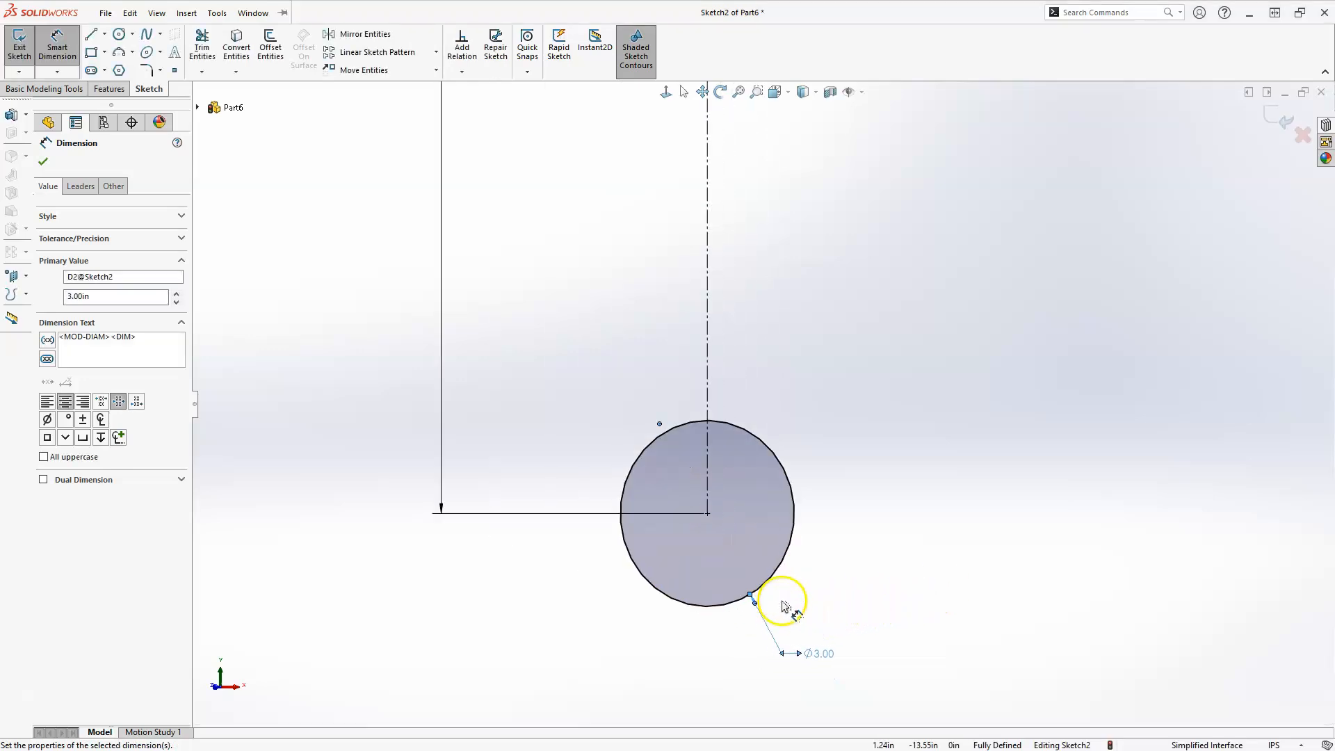
click(817, 464)
- Draw connected lines from the circle's centre: about 4.67 in horizontally toward positive X, about 3.02 in up, a short step inward, and up again
click(75, 31)
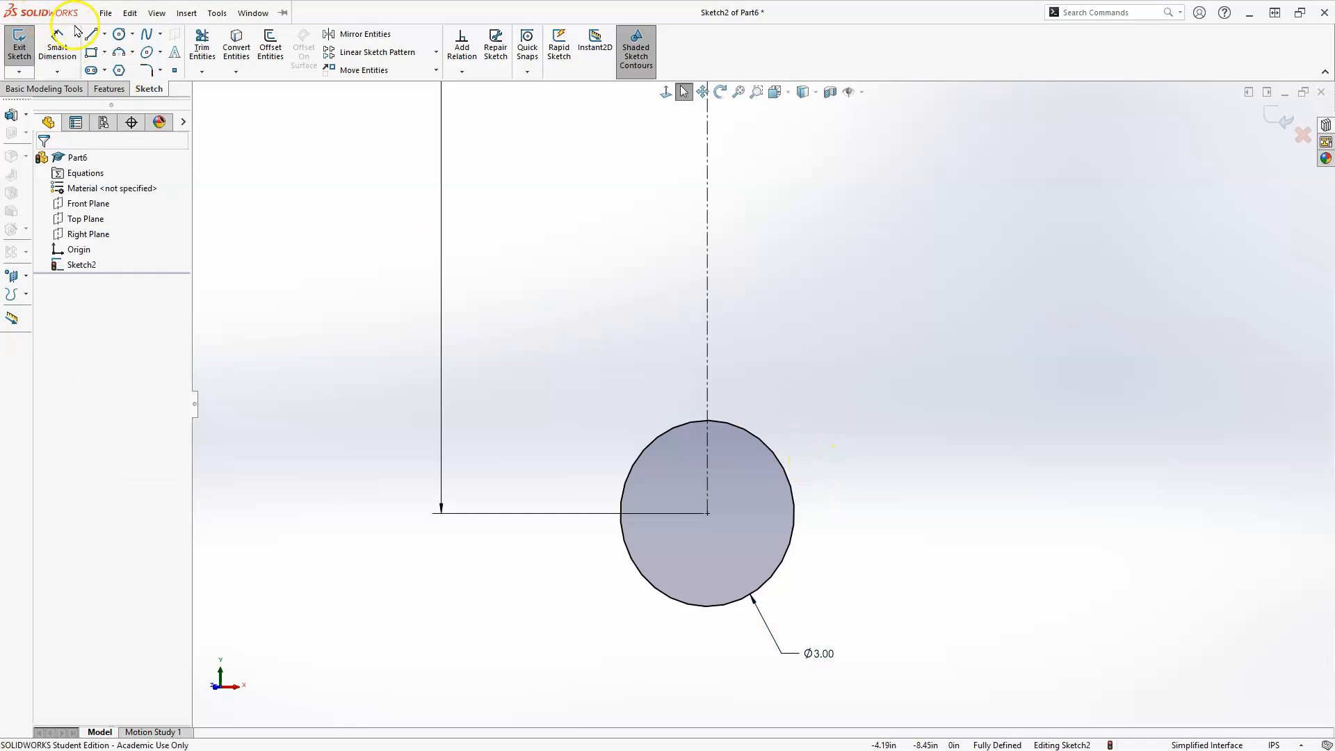
click(723, 515)
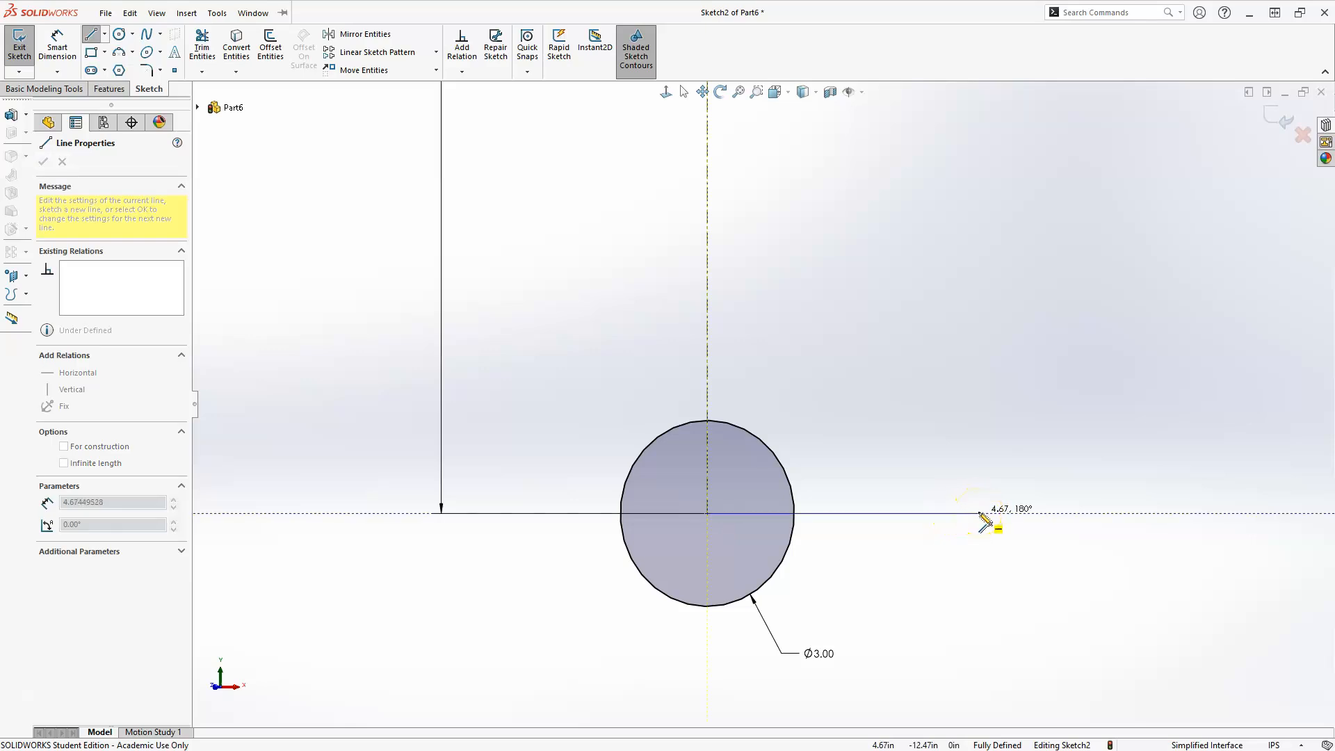
click(979, 513)
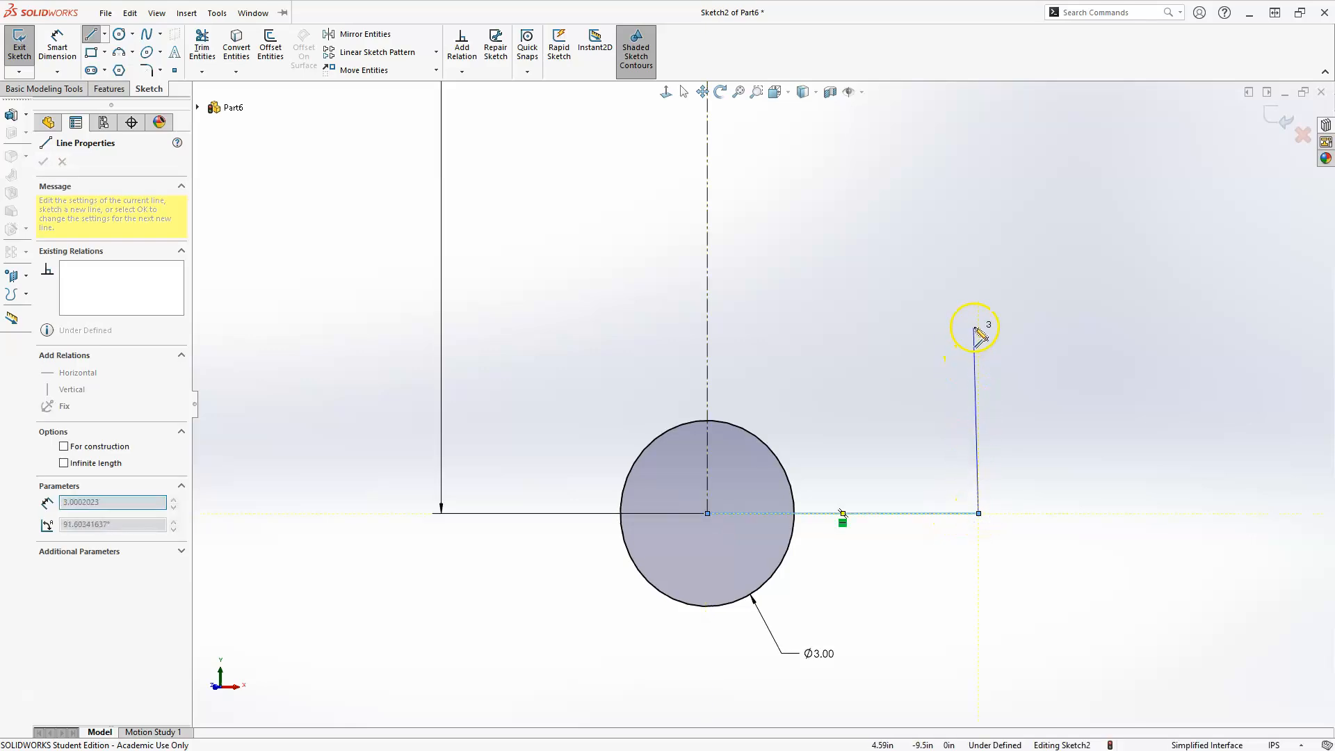
click(978, 325)
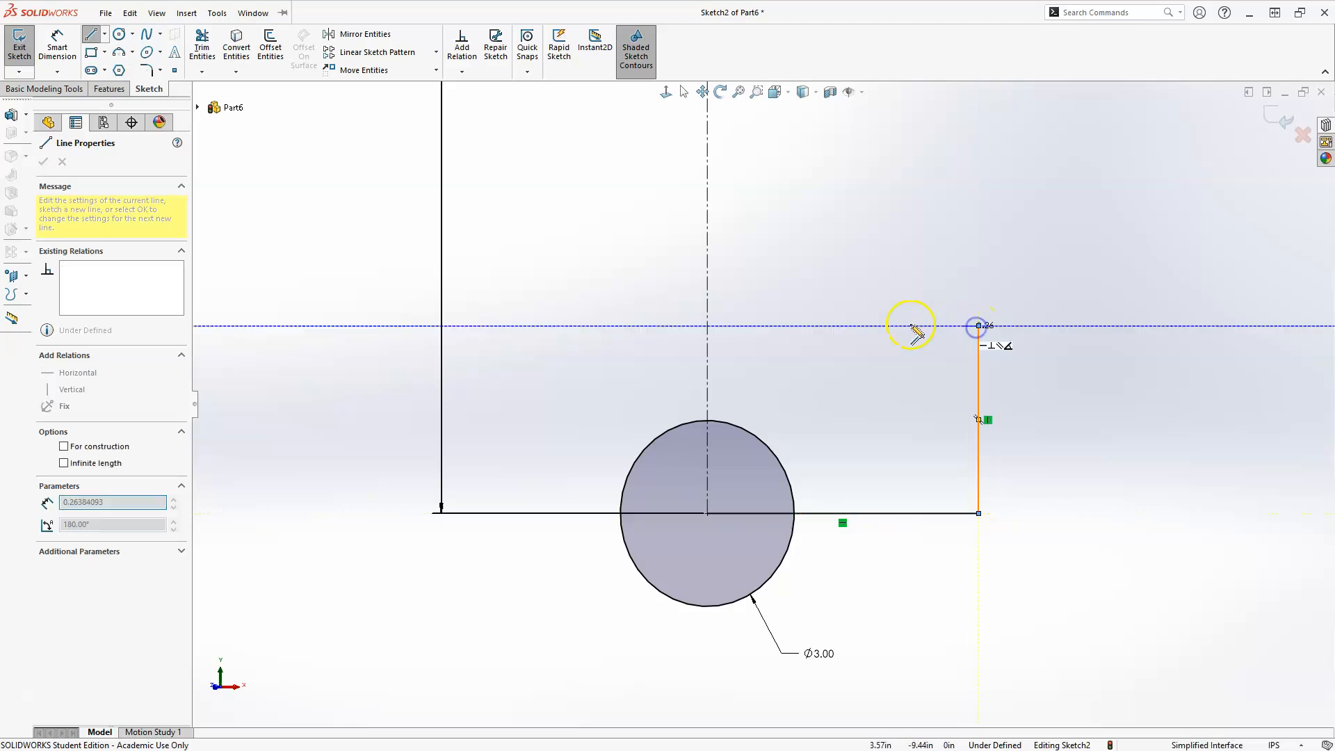
click(874, 326)
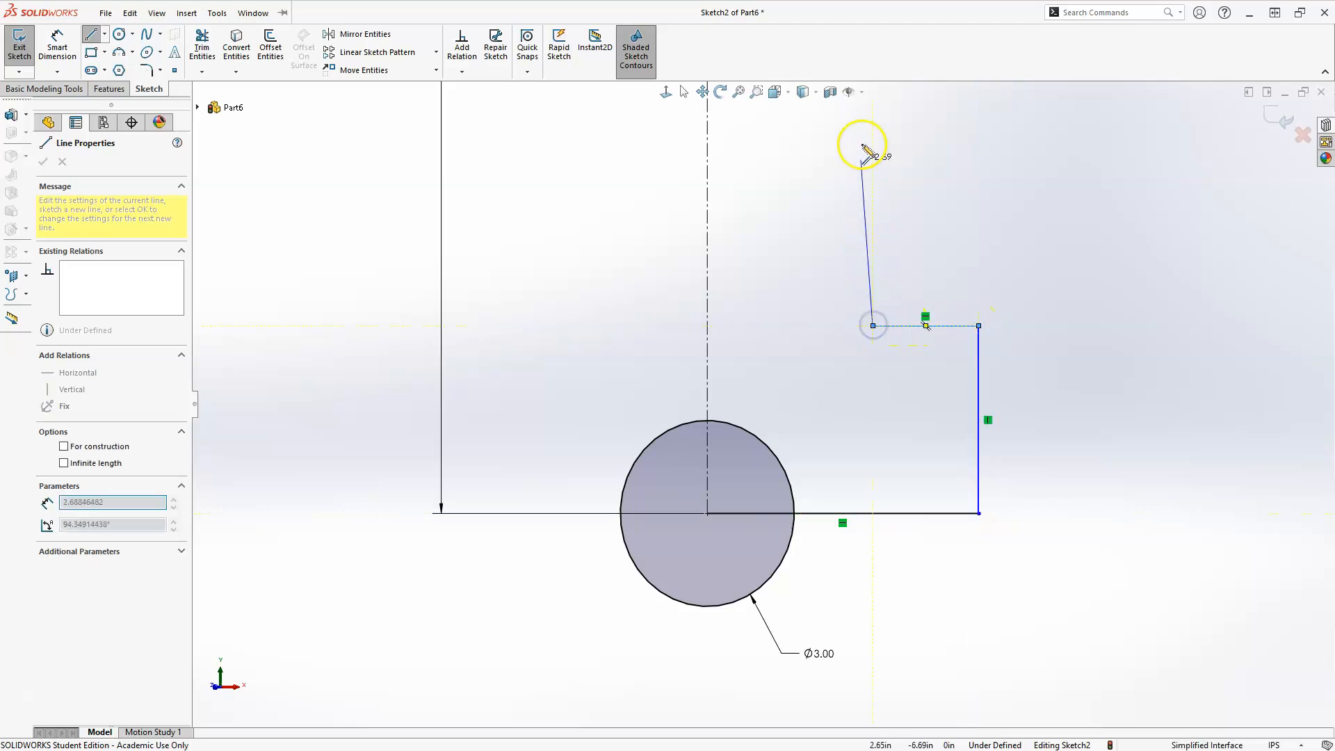
double_click(874, 123)
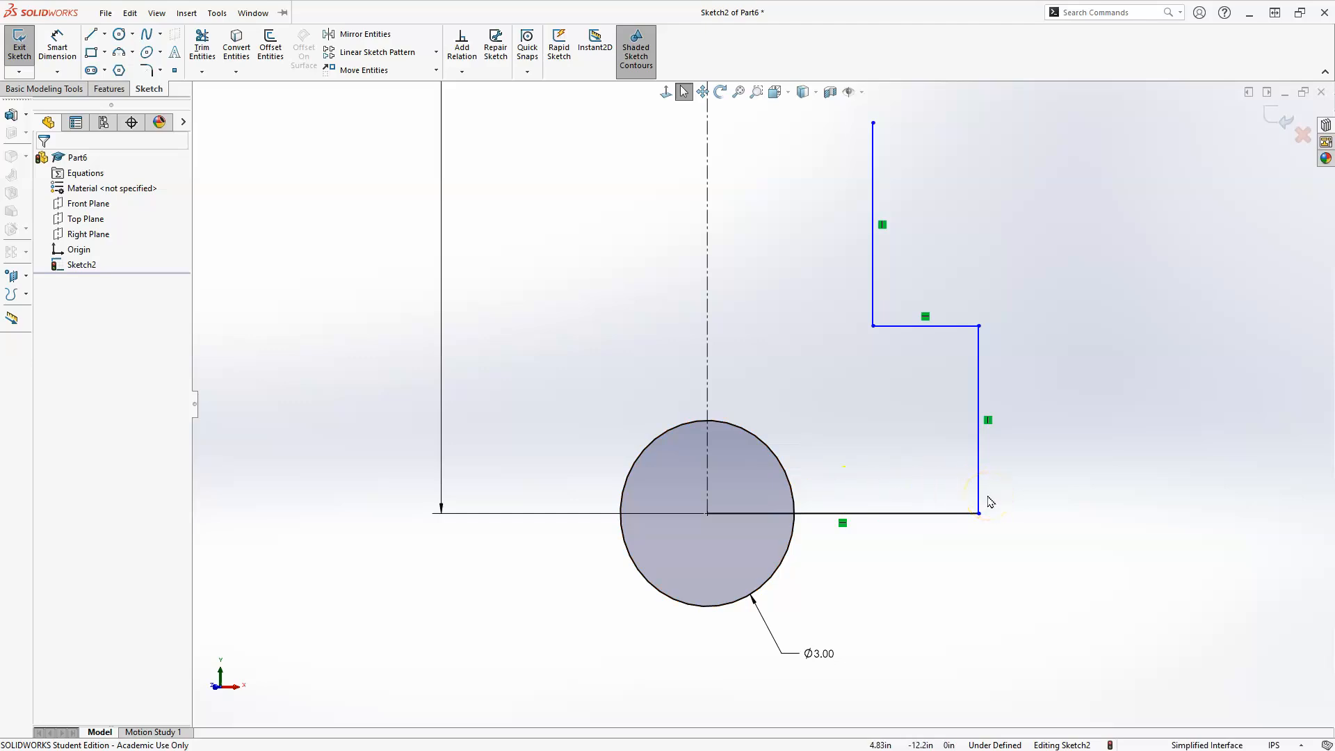
- Add a Symmetric Linear Diameter Dimension between the centerline and the outer lower vertical line, and set it to 7 in
click(57, 72)
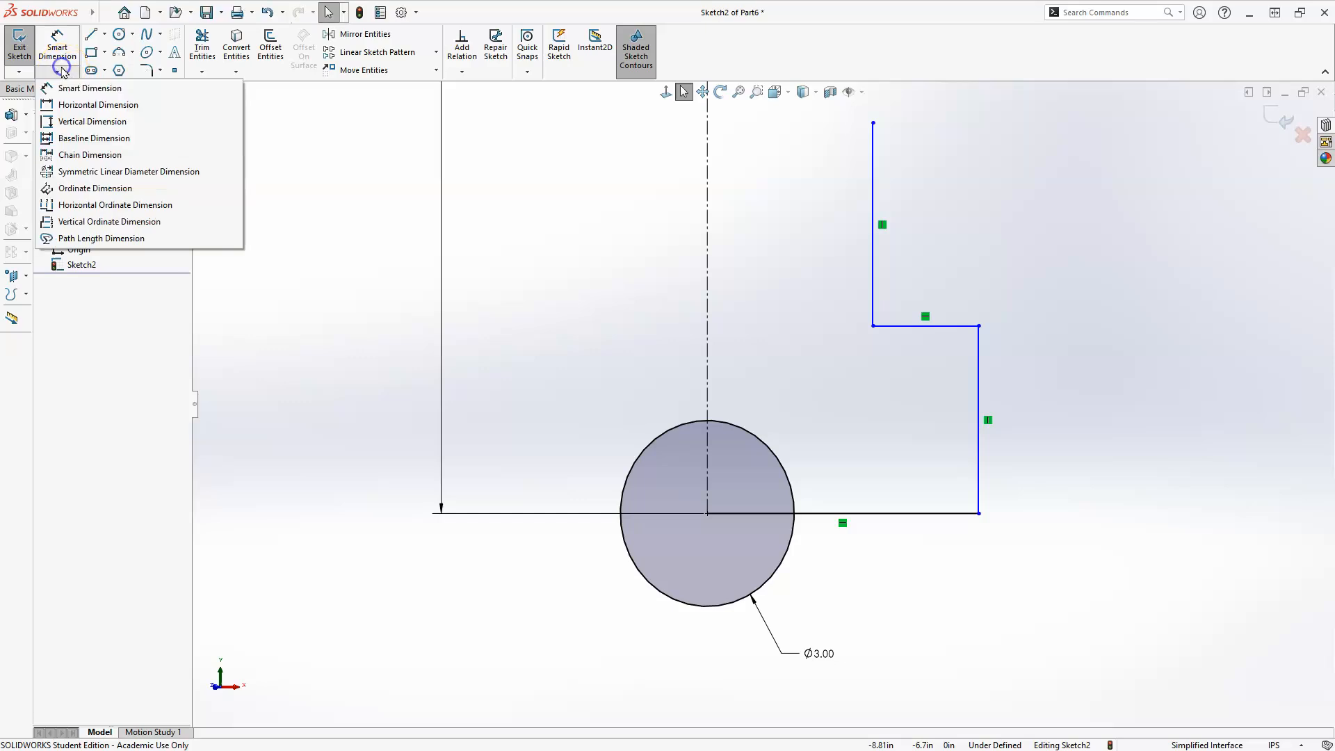
click(99, 174)
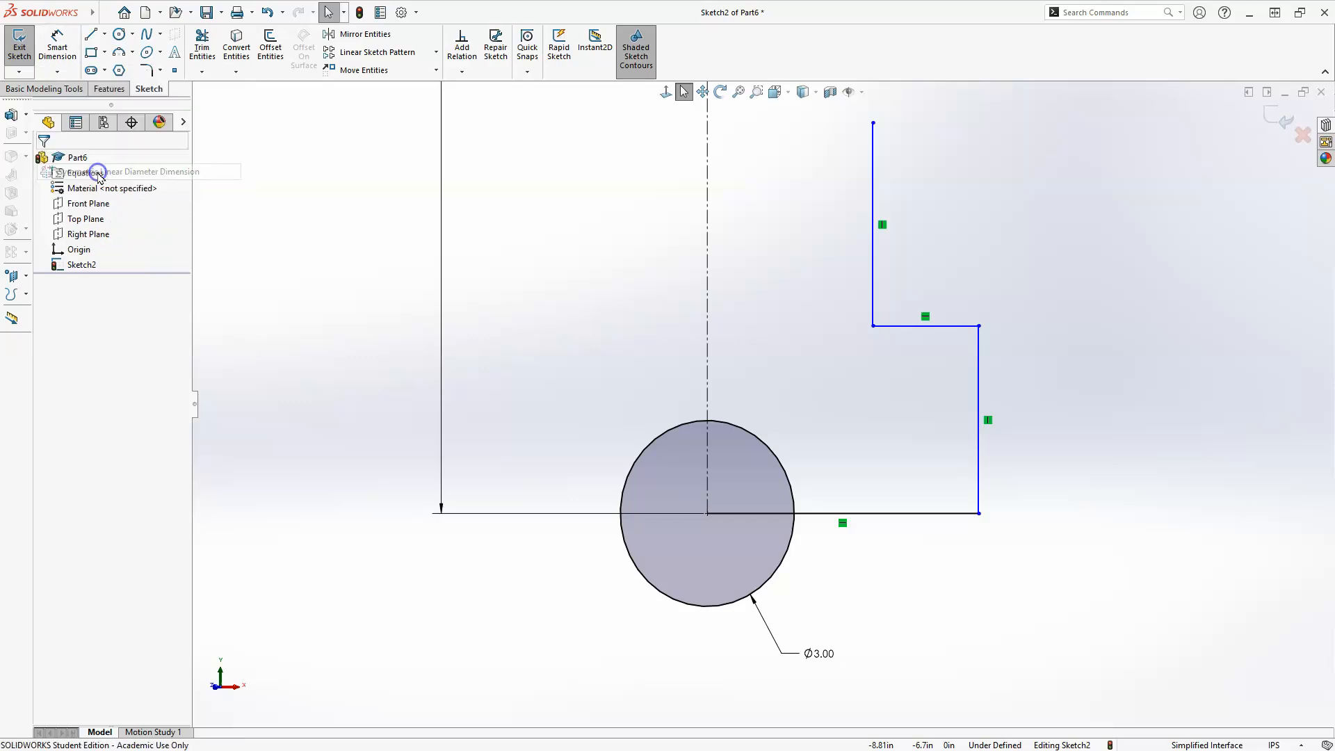
click(707, 350)
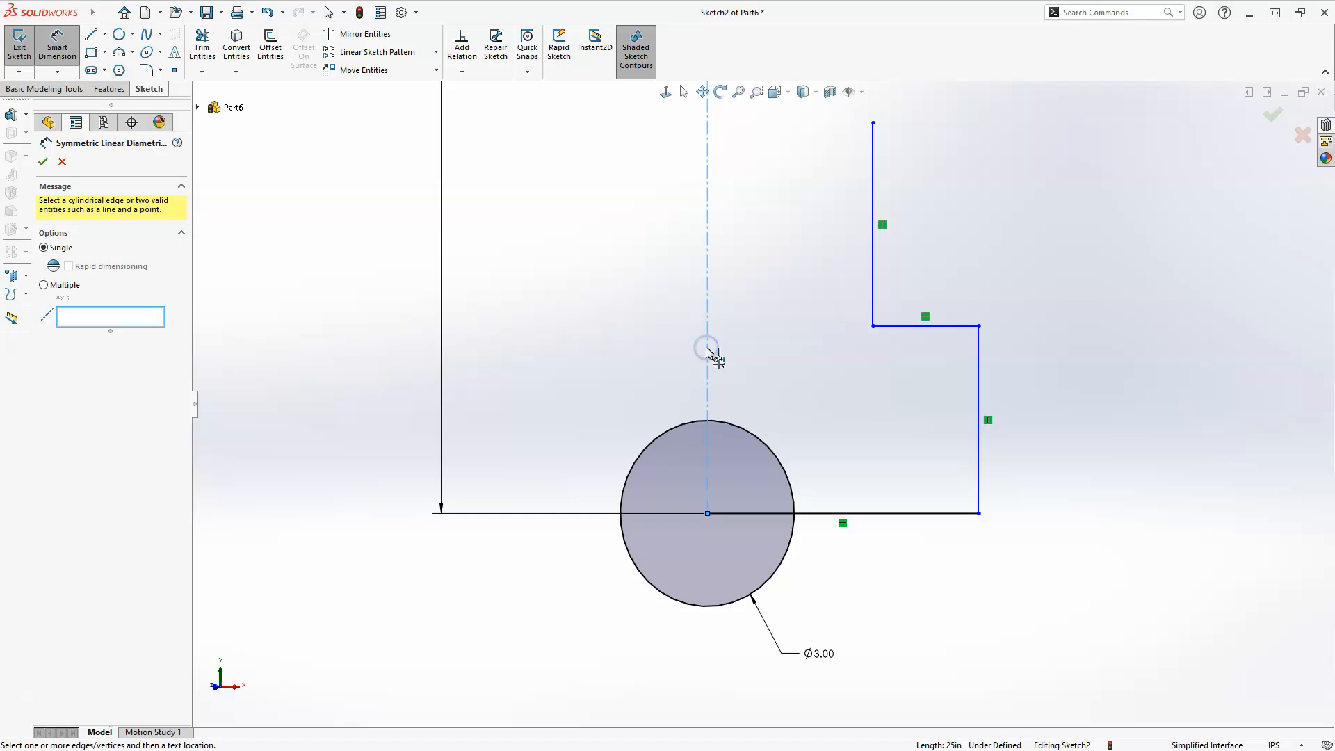
click(979, 475)
click(884, 680)
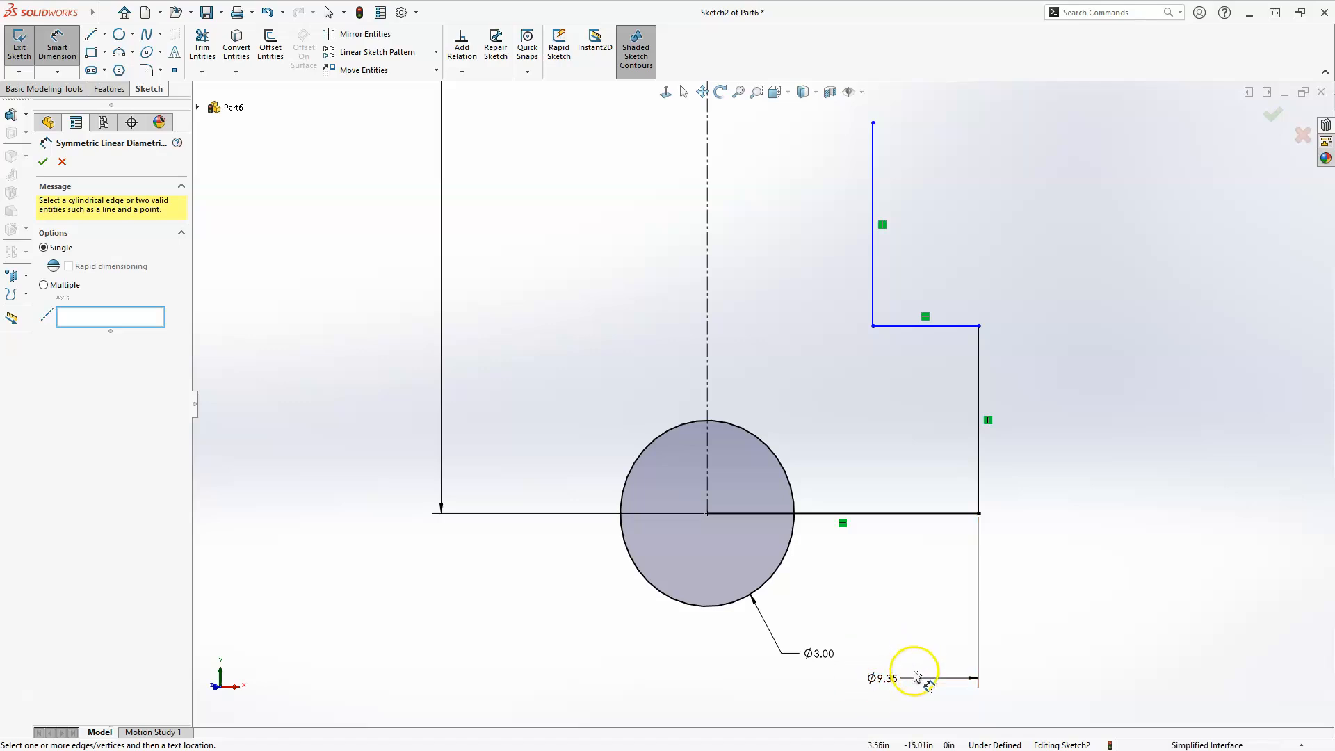
double_click(884, 678)
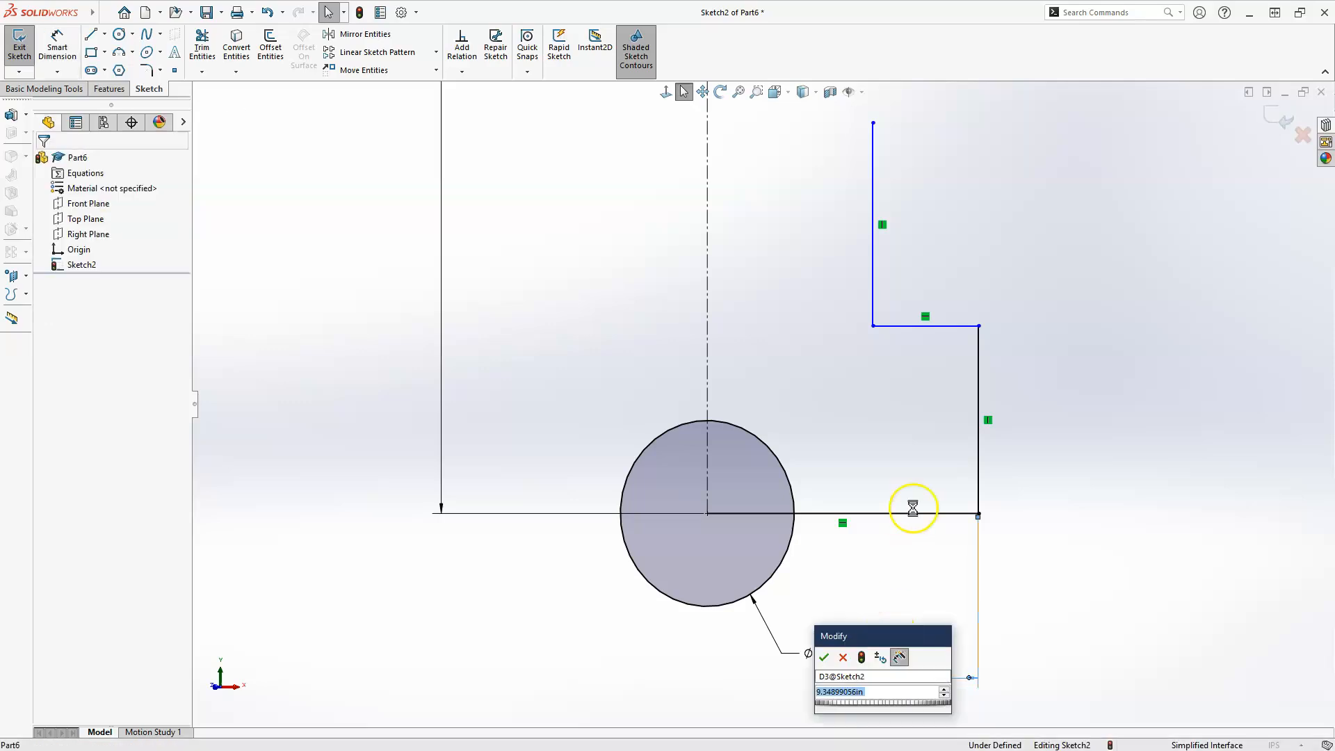
text(7)
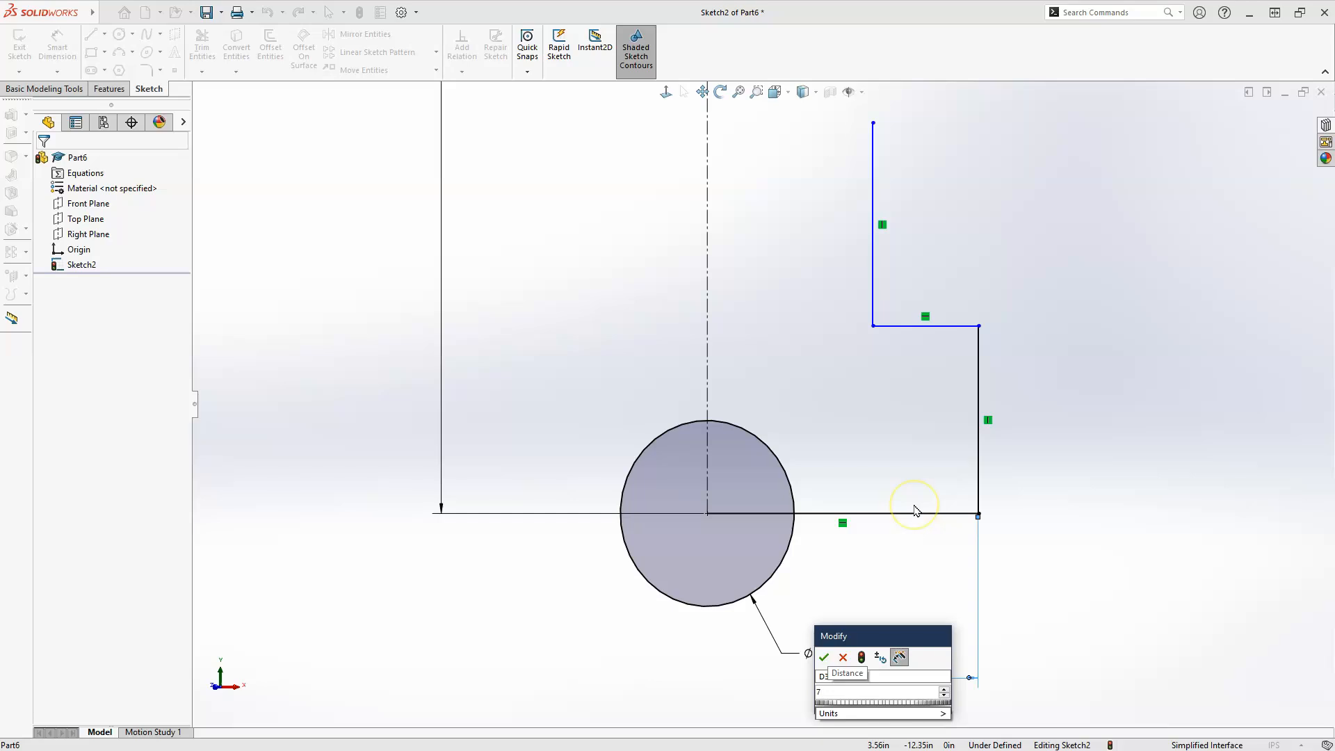
key(Escape)
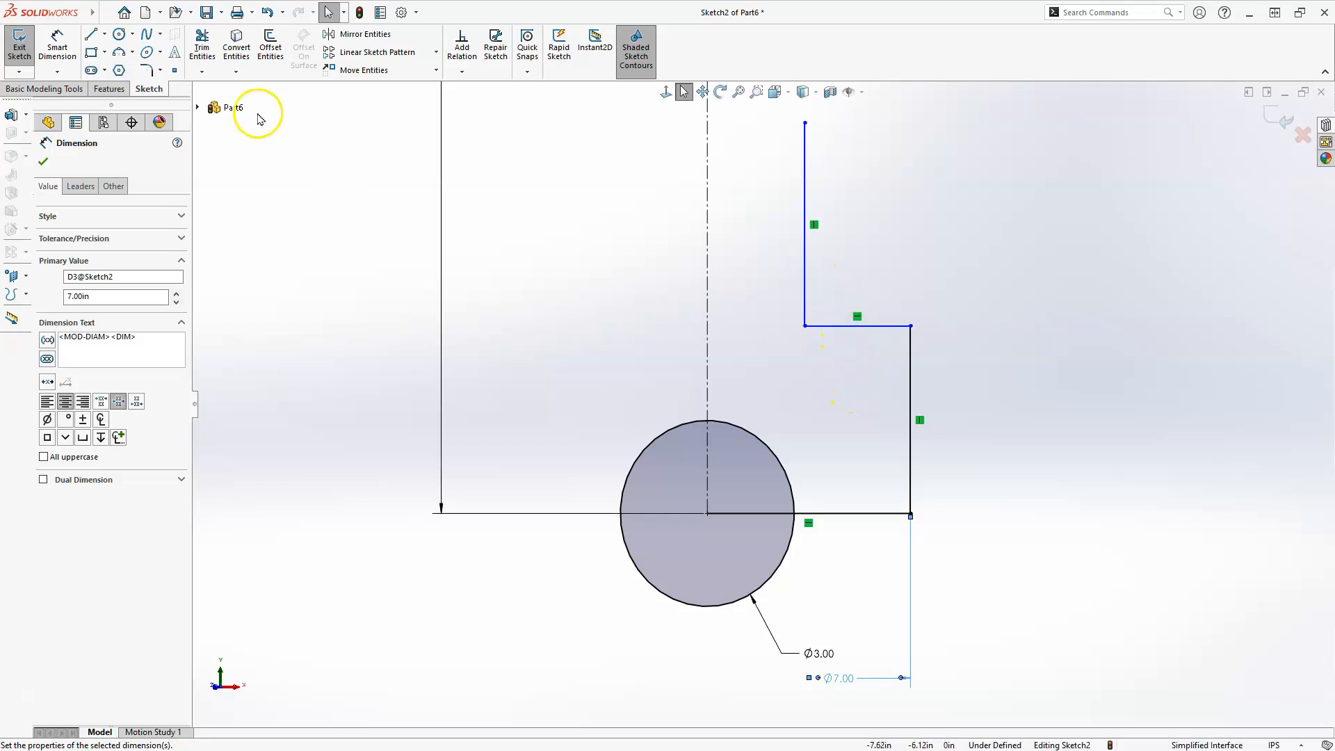
- Add a Symmetric Linear Diameter Dimension between the centerline and the inner upper vertical line, and set it to 6 in
click(57, 72)
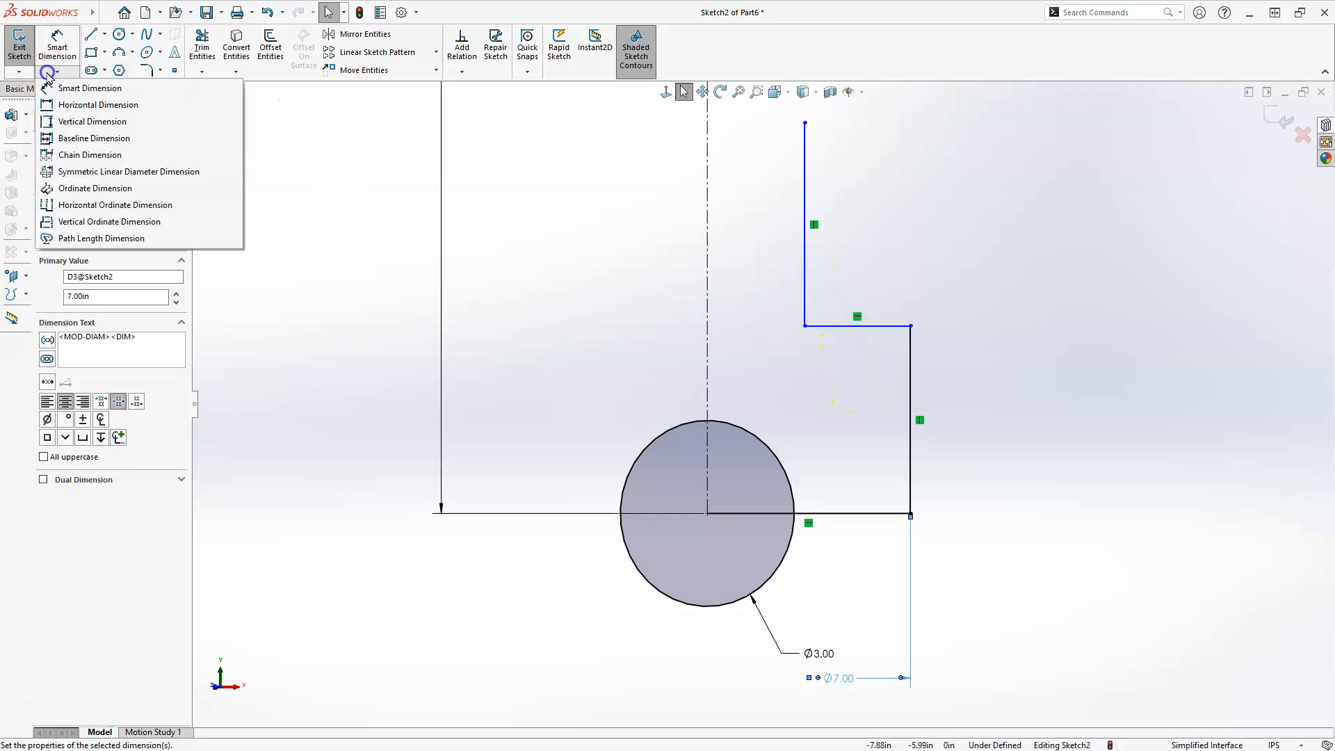
click(98, 171)
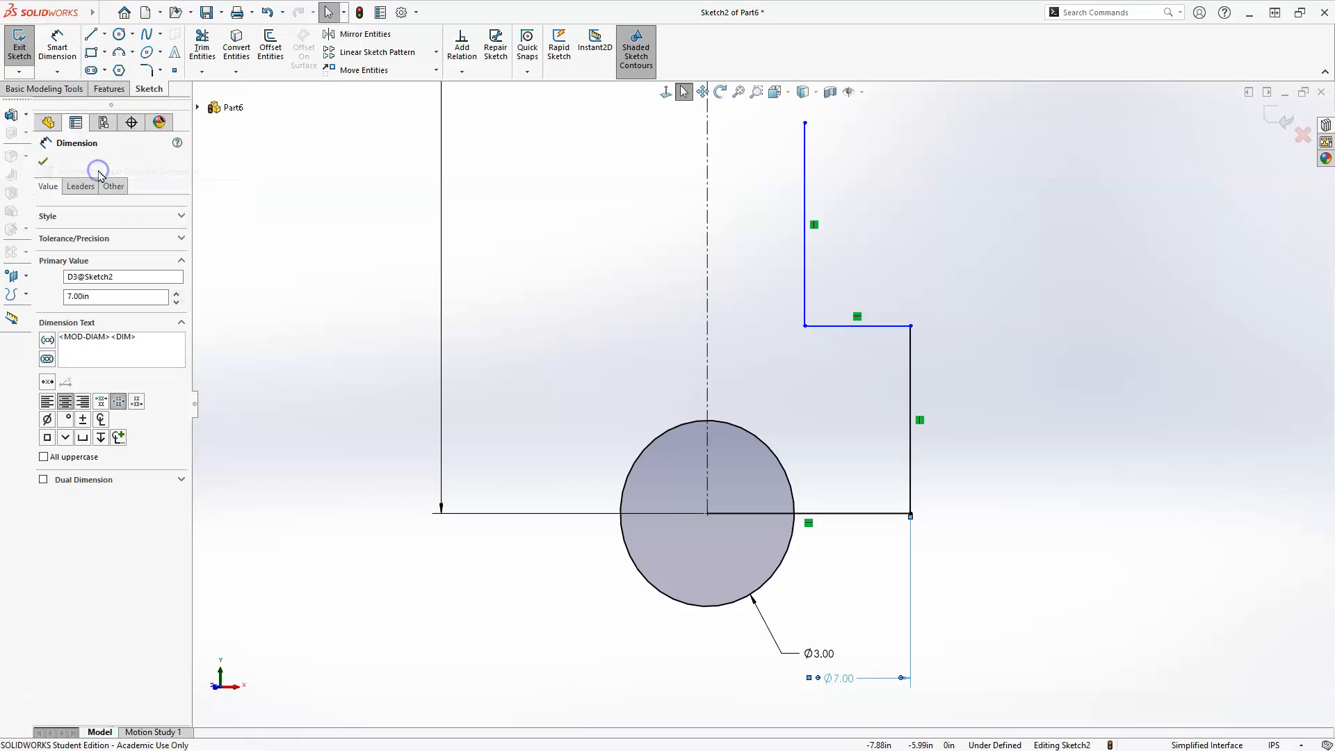
click(711, 250)
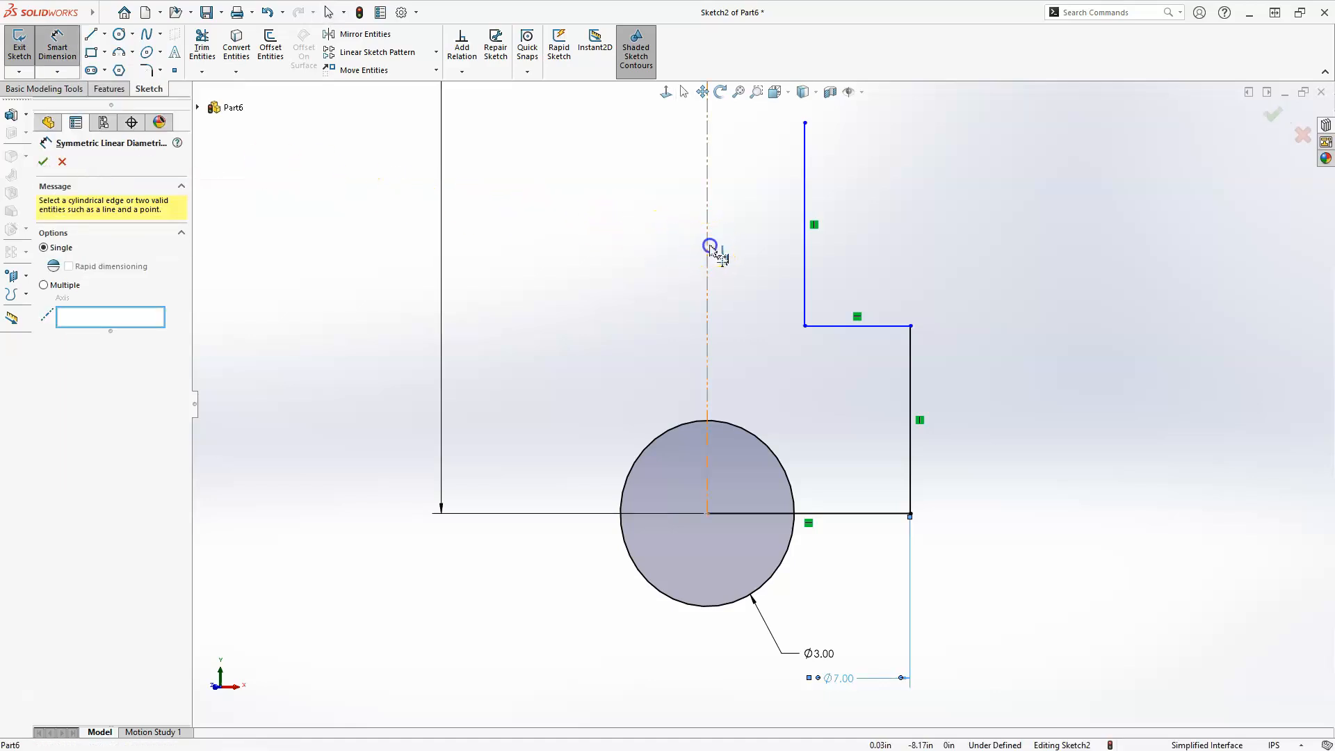
click(806, 280)
click(755, 278)
key(Escape)
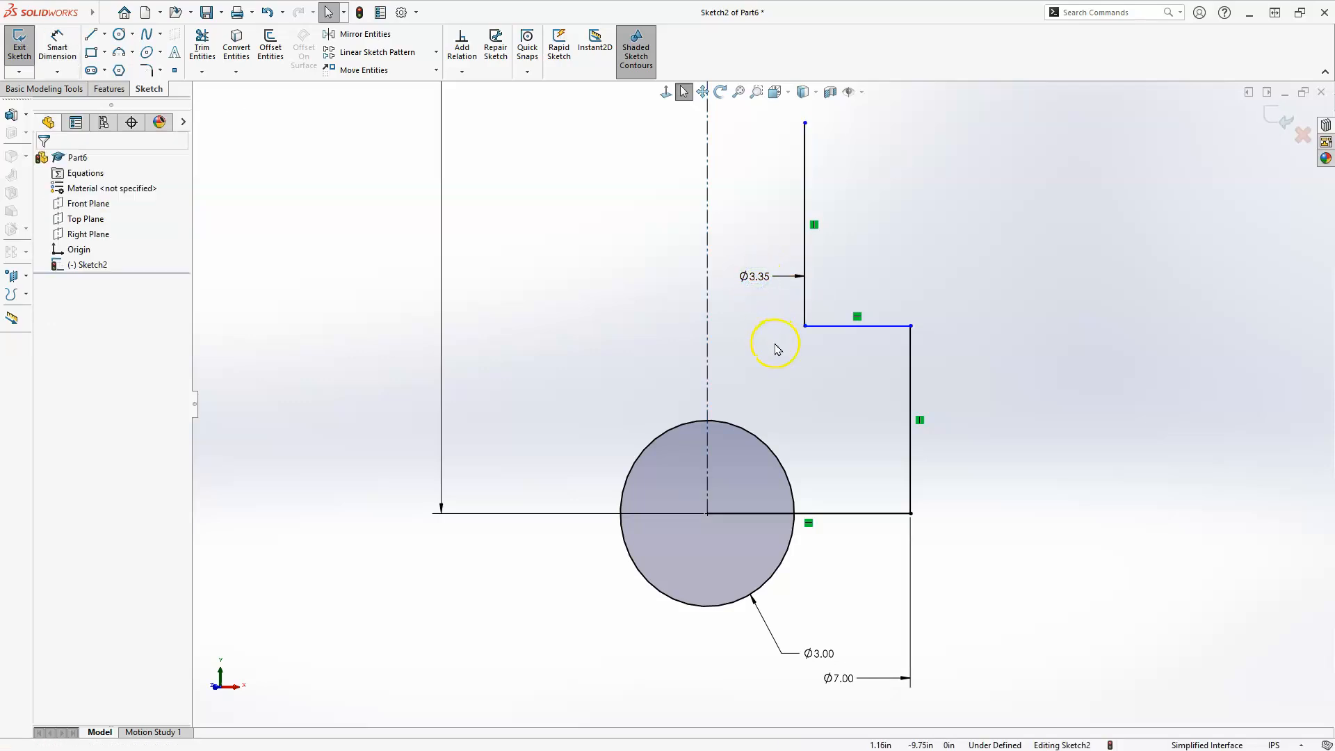
double_click(748, 280)
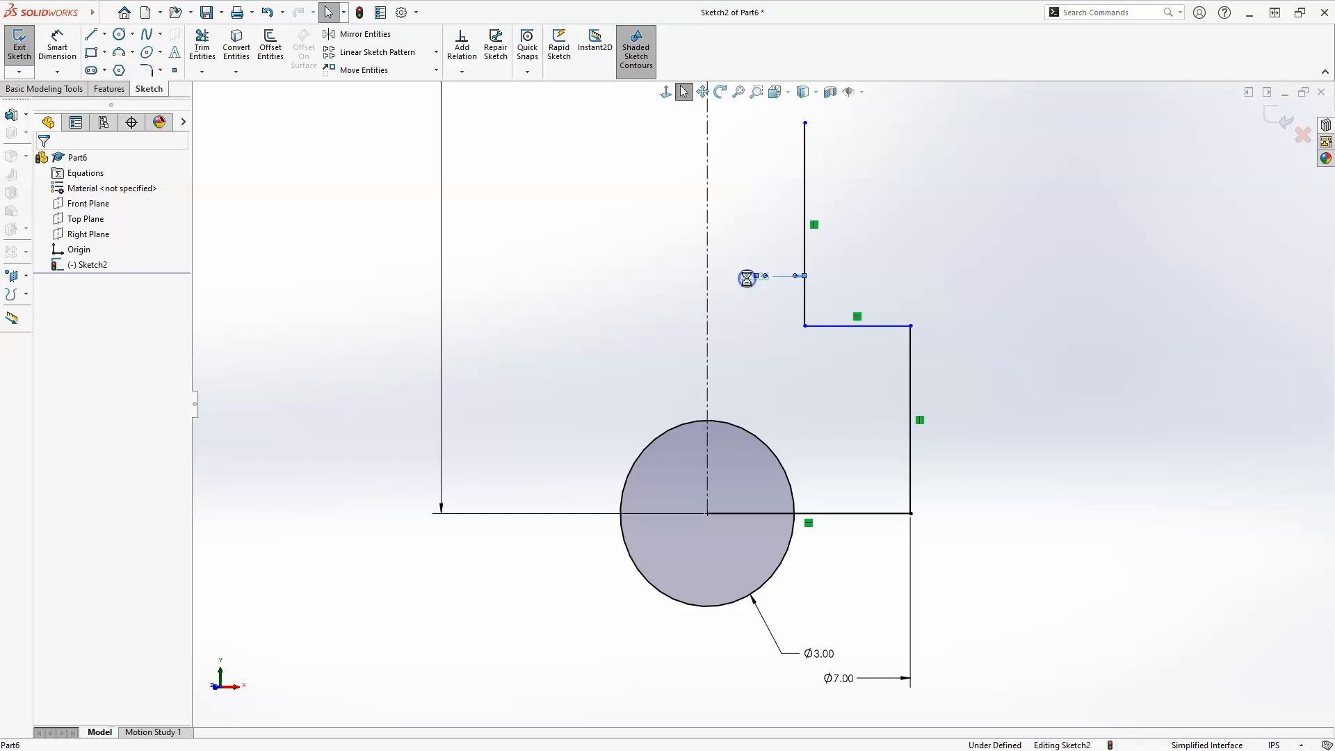
text(4)
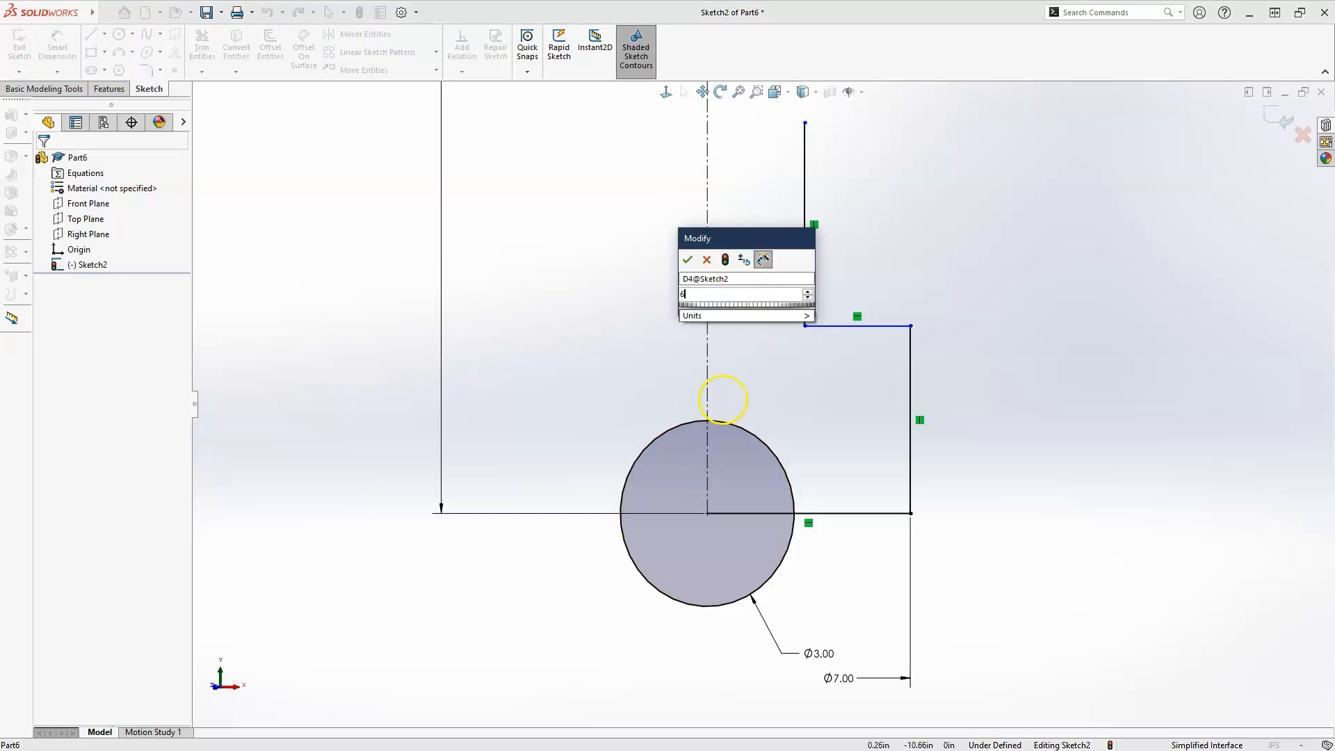
key(Return)
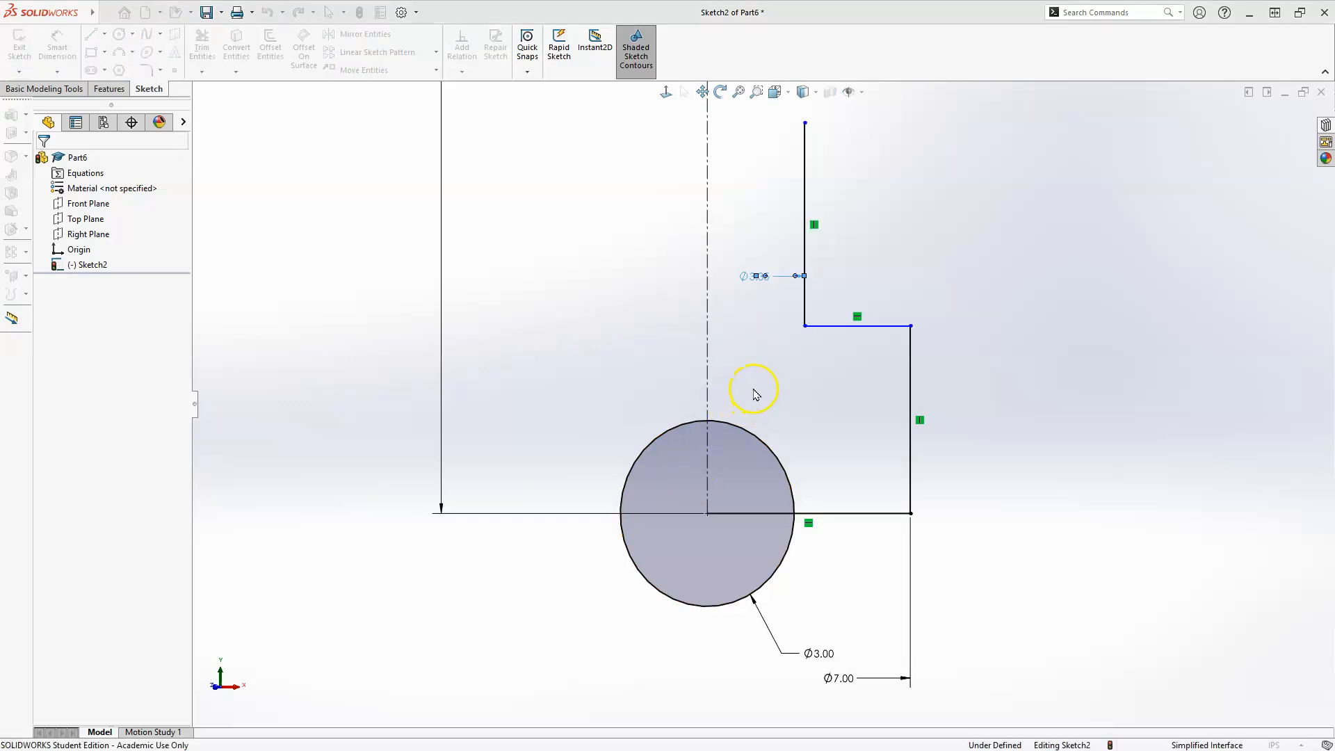
click(741, 349)
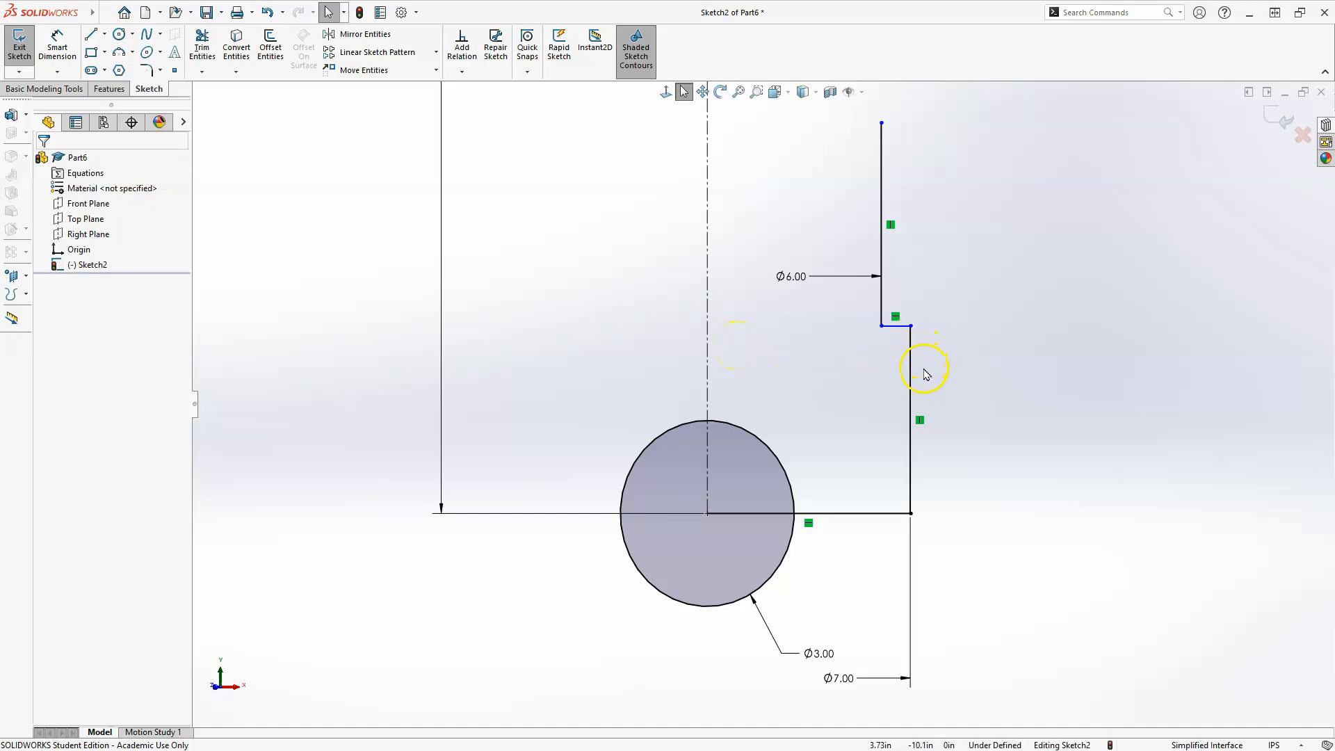
- Dimension the outer lower vertical line's length and set it to 3 in
click(57, 46)
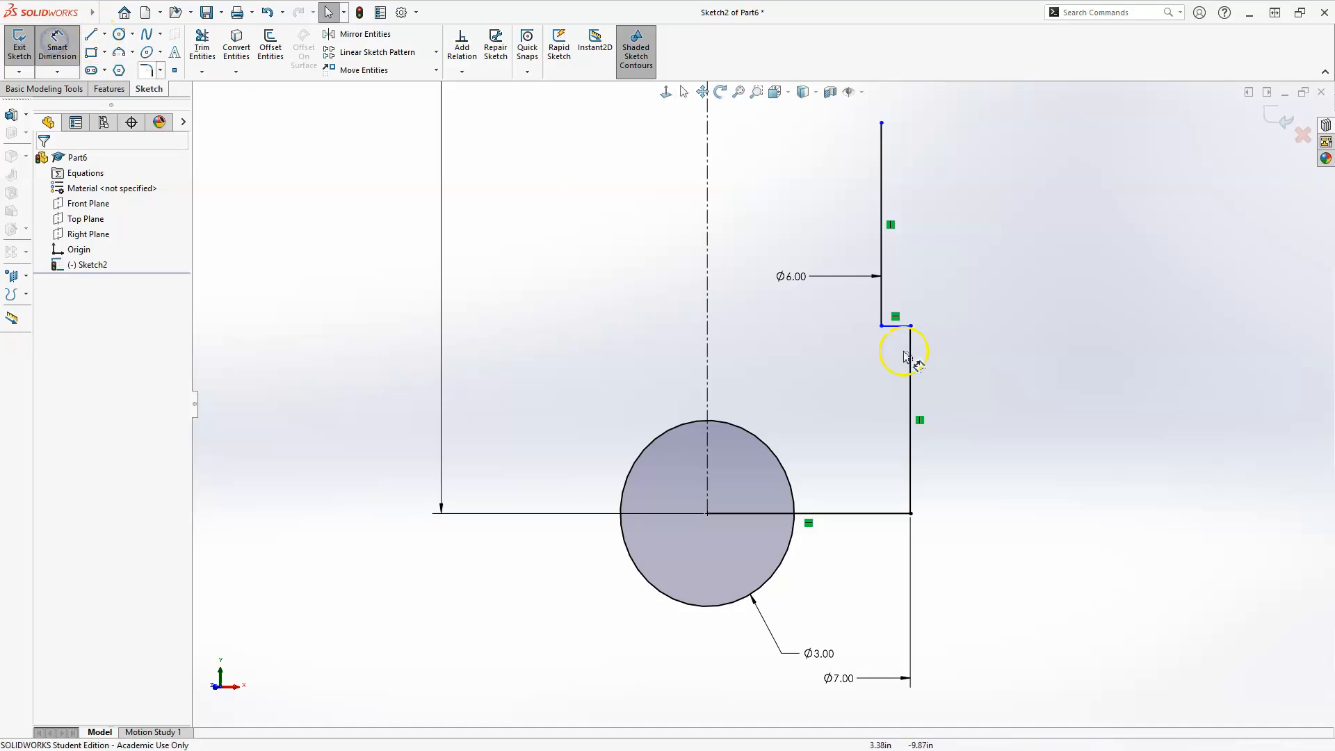
click(975, 400)
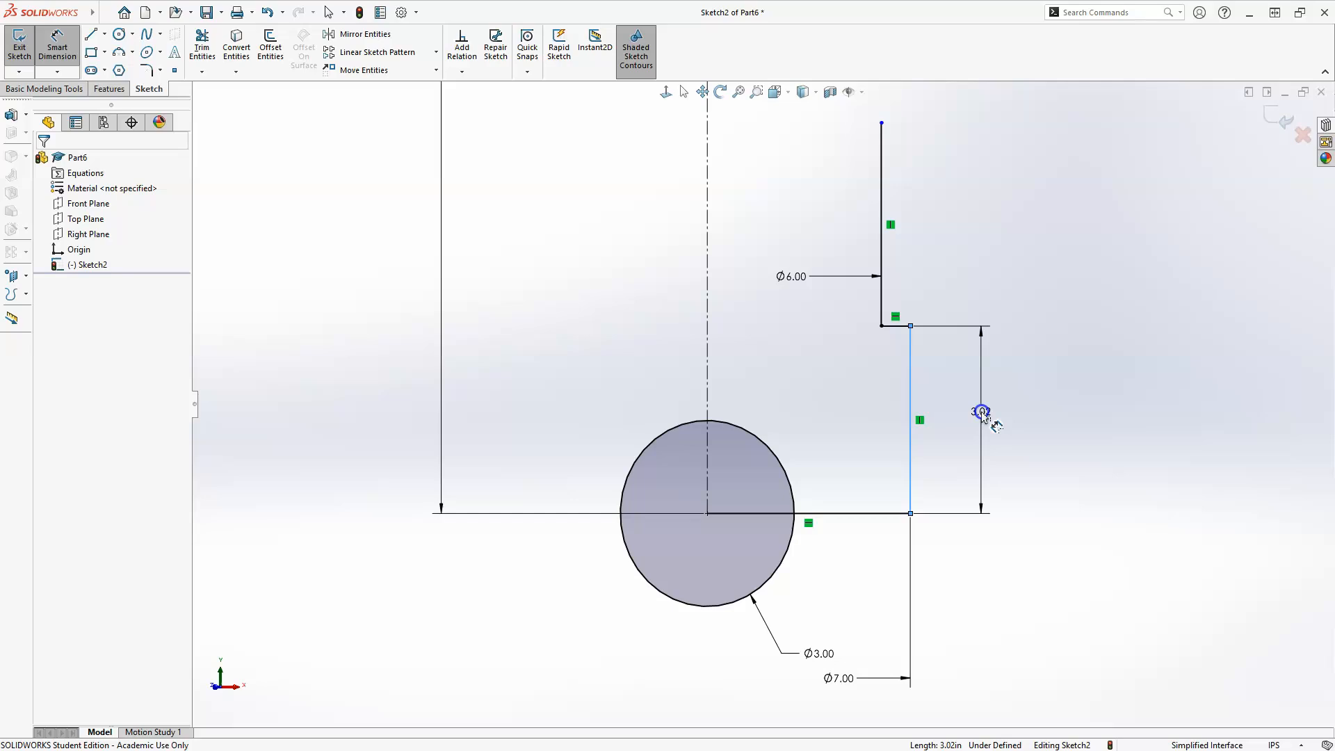
click(982, 412)
text(3)
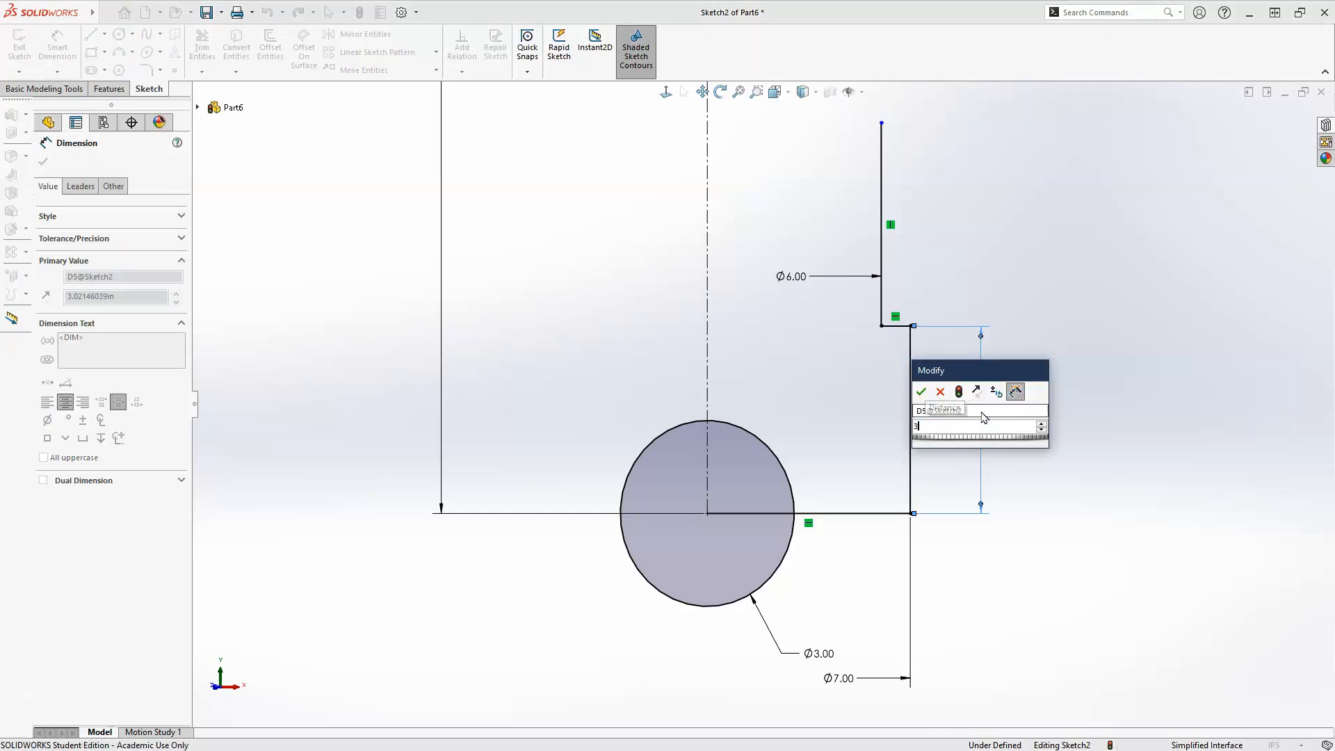
key(Return)
scroll(907, 519, up, 4)
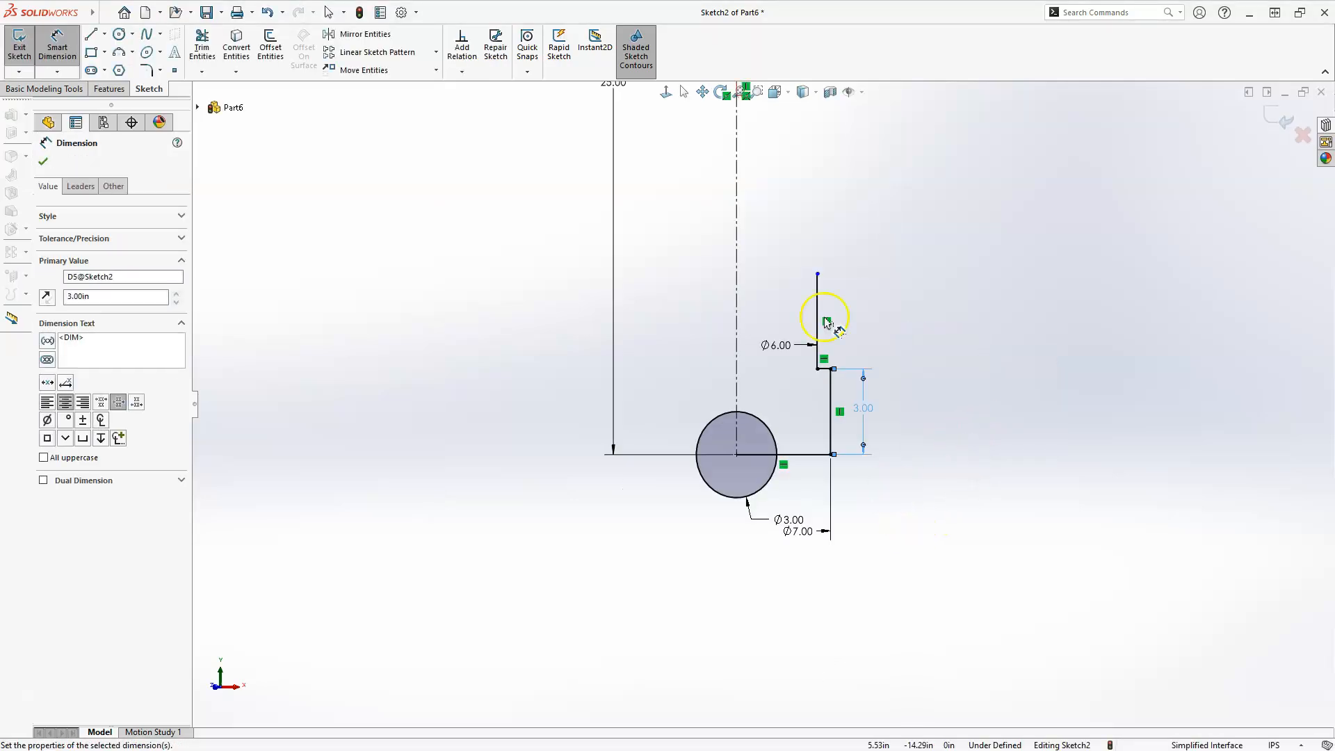
scroll(795, 218, down, 1)
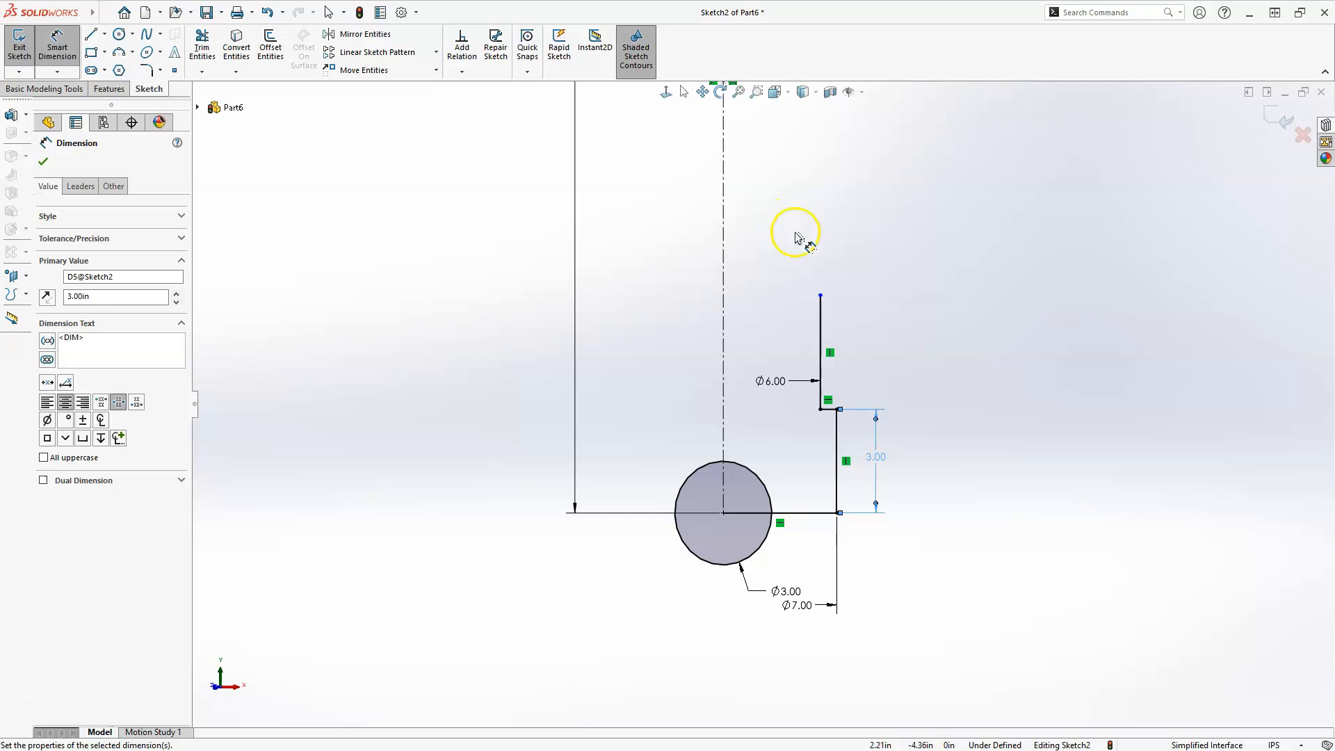
- Continue the profile from its open upper end with connected lines: about 0.85 in inward, about 4.62 in up, and about 4.48 in outward
scroll(799, 241, down, 1)
key(Escape)
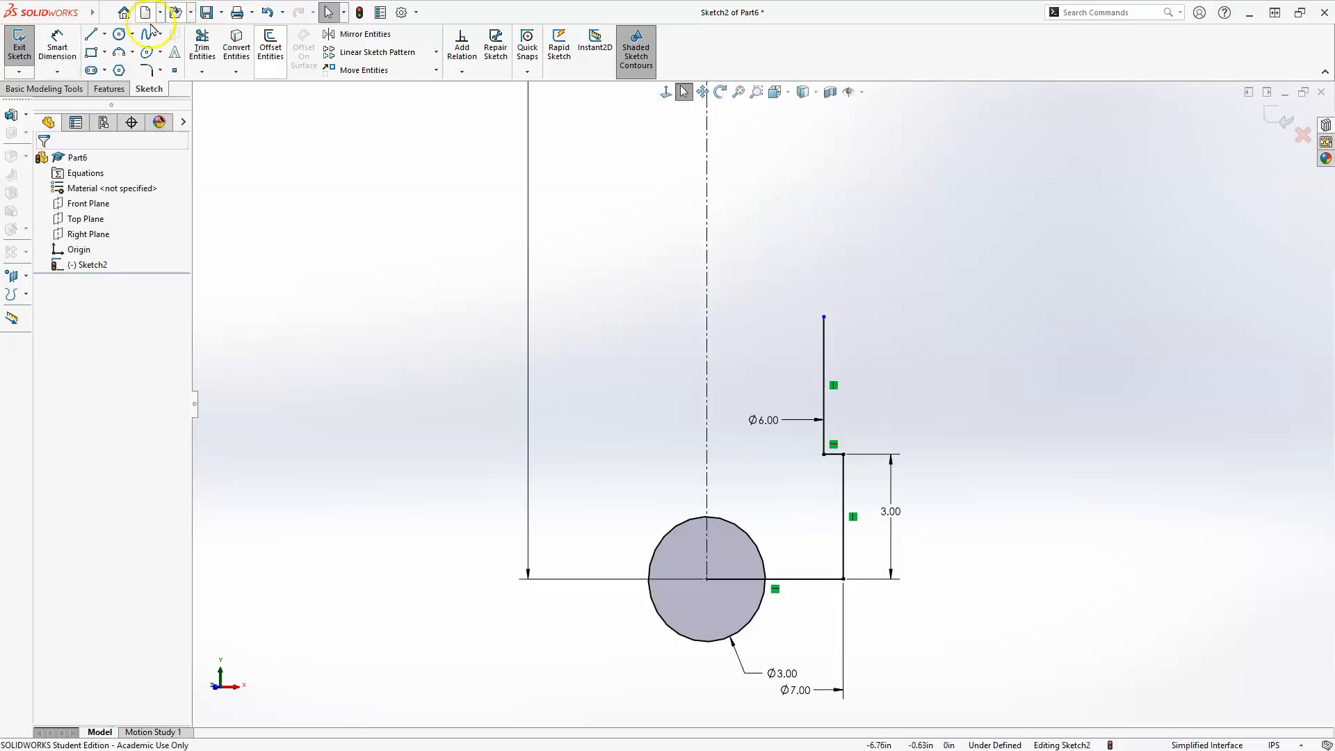
click(824, 318)
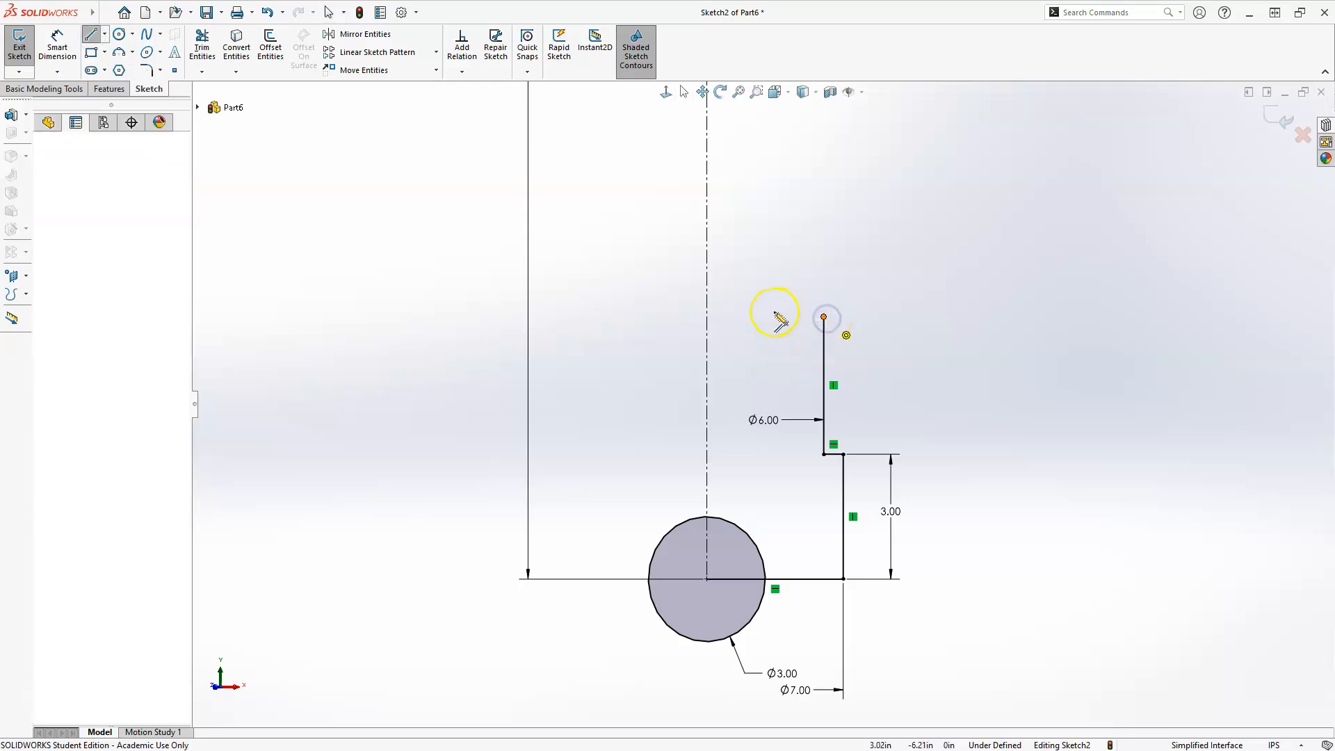
click(776, 314)
click(791, 317)
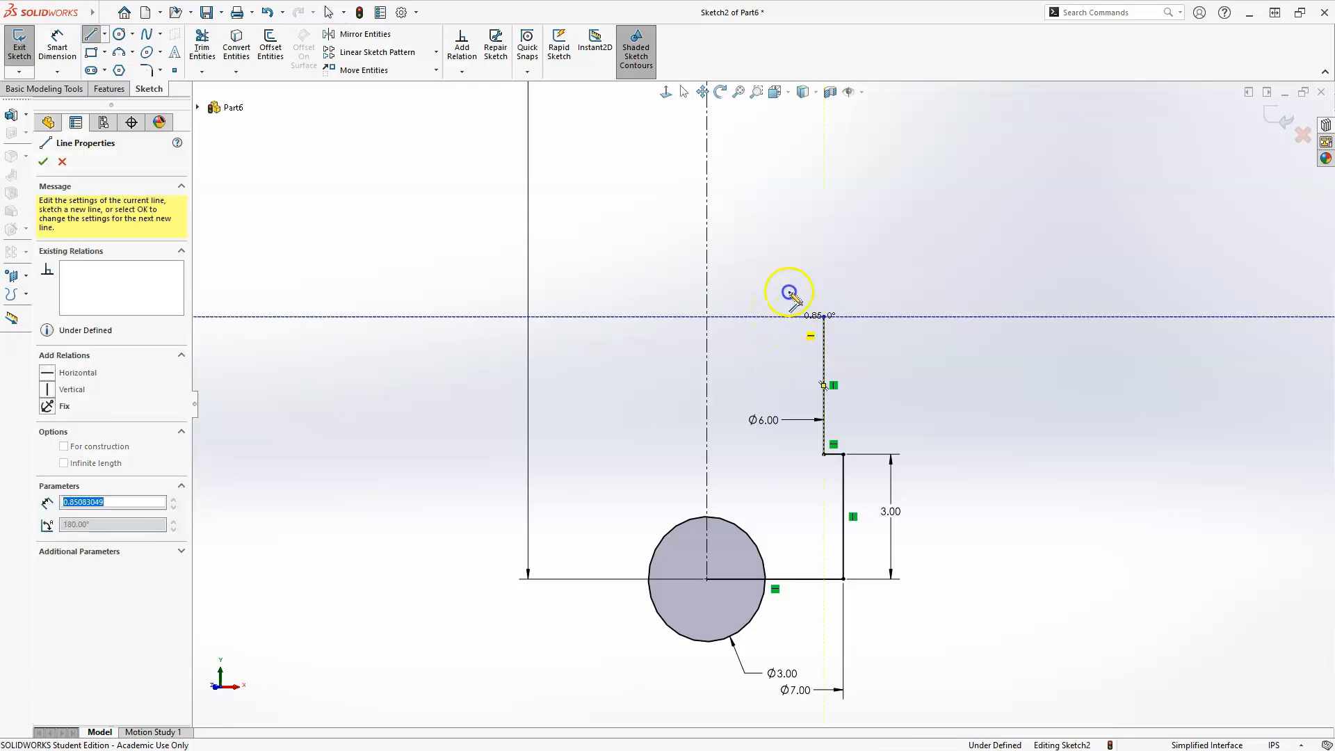
click(790, 124)
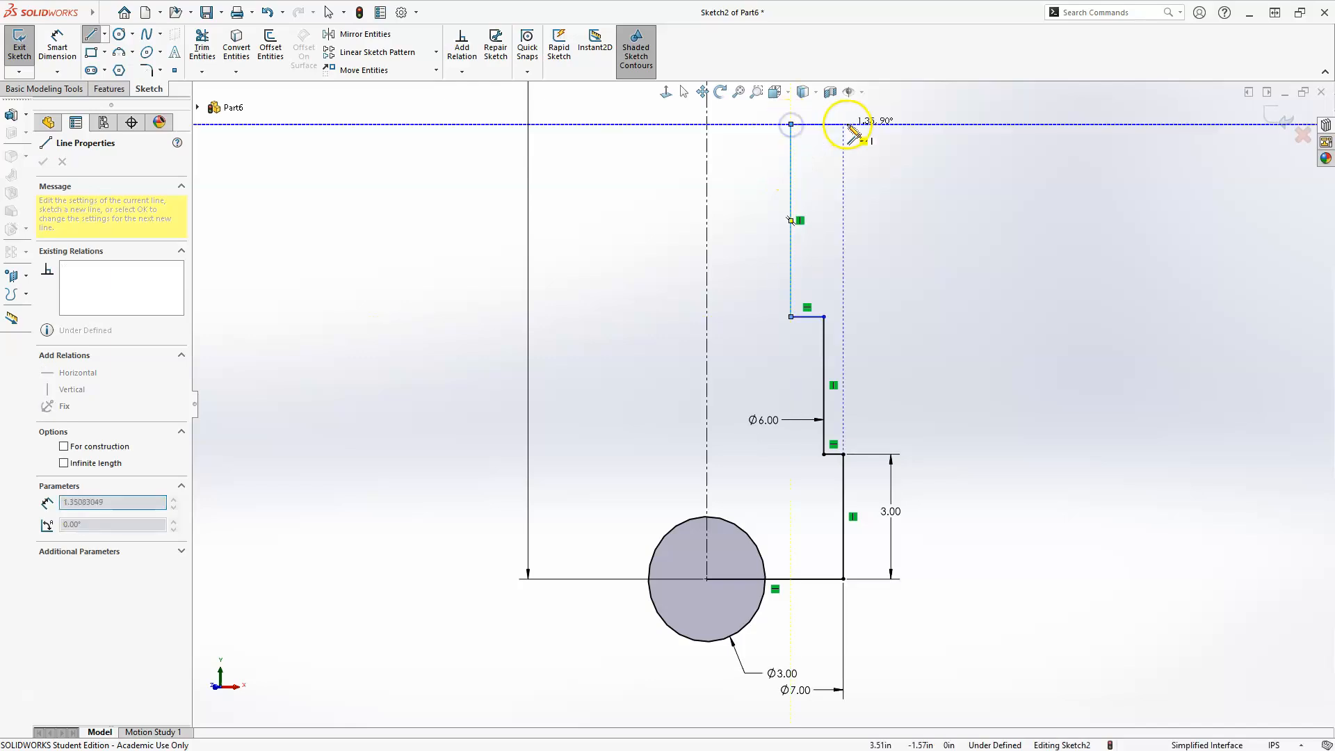
click(966, 125)
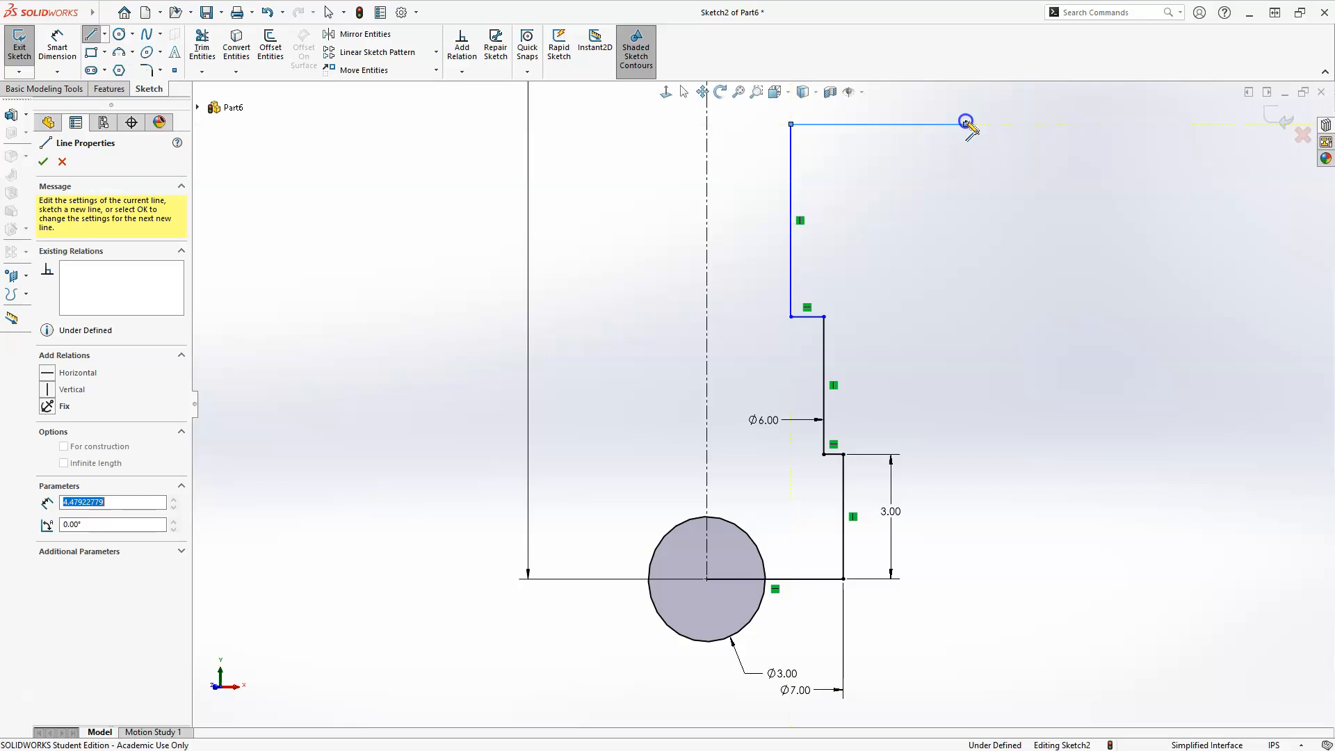
key(Escape)
key(Escape)
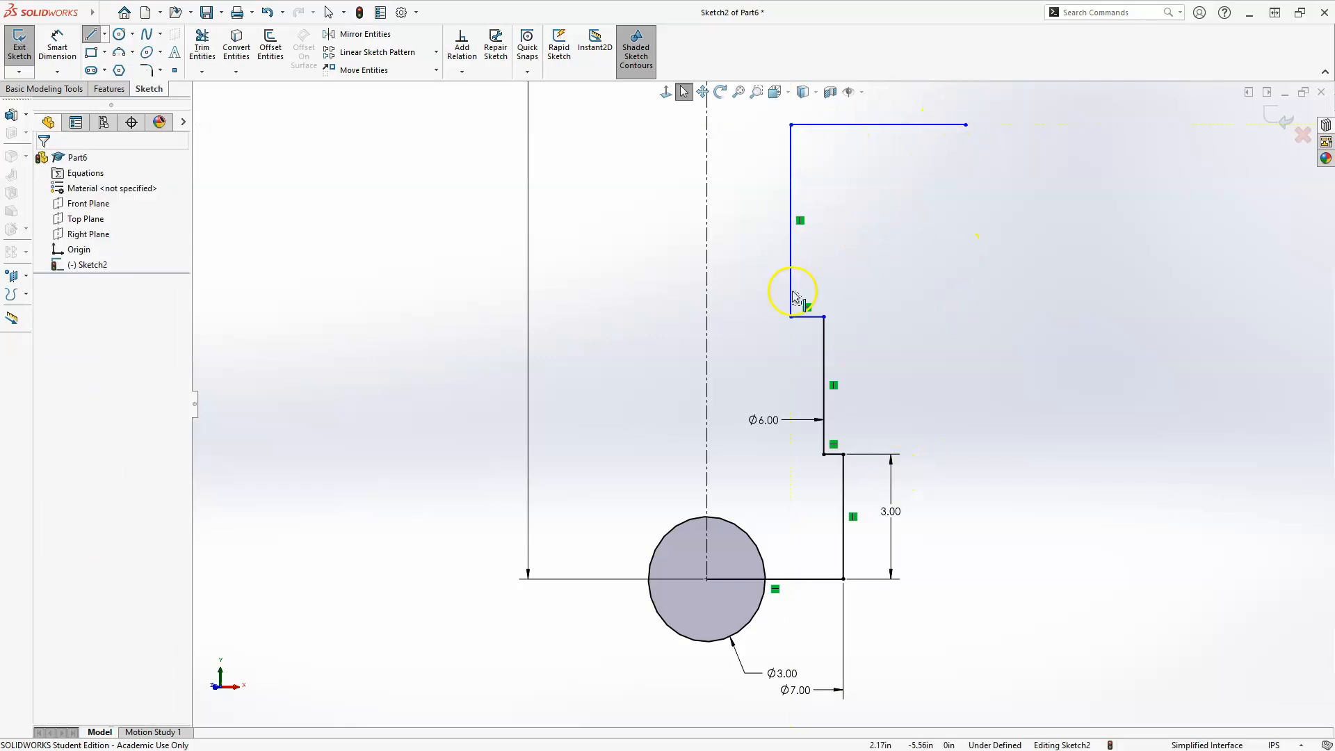
- Dimension the distance between the centerline and the new innermost vertical line, and set it to 2 in
scroll(780, 417, up, 3)
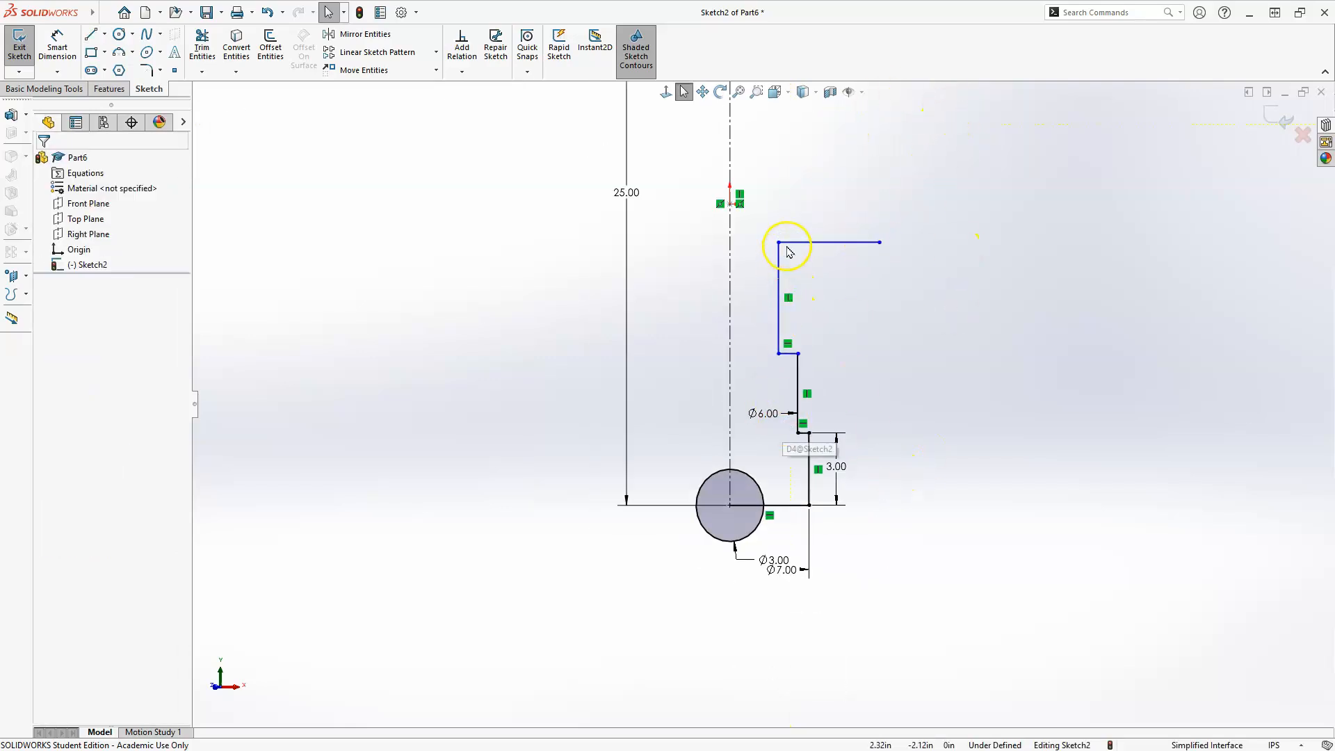
scroll(784, 253, down, 2)
click(58, 43)
click(767, 302)
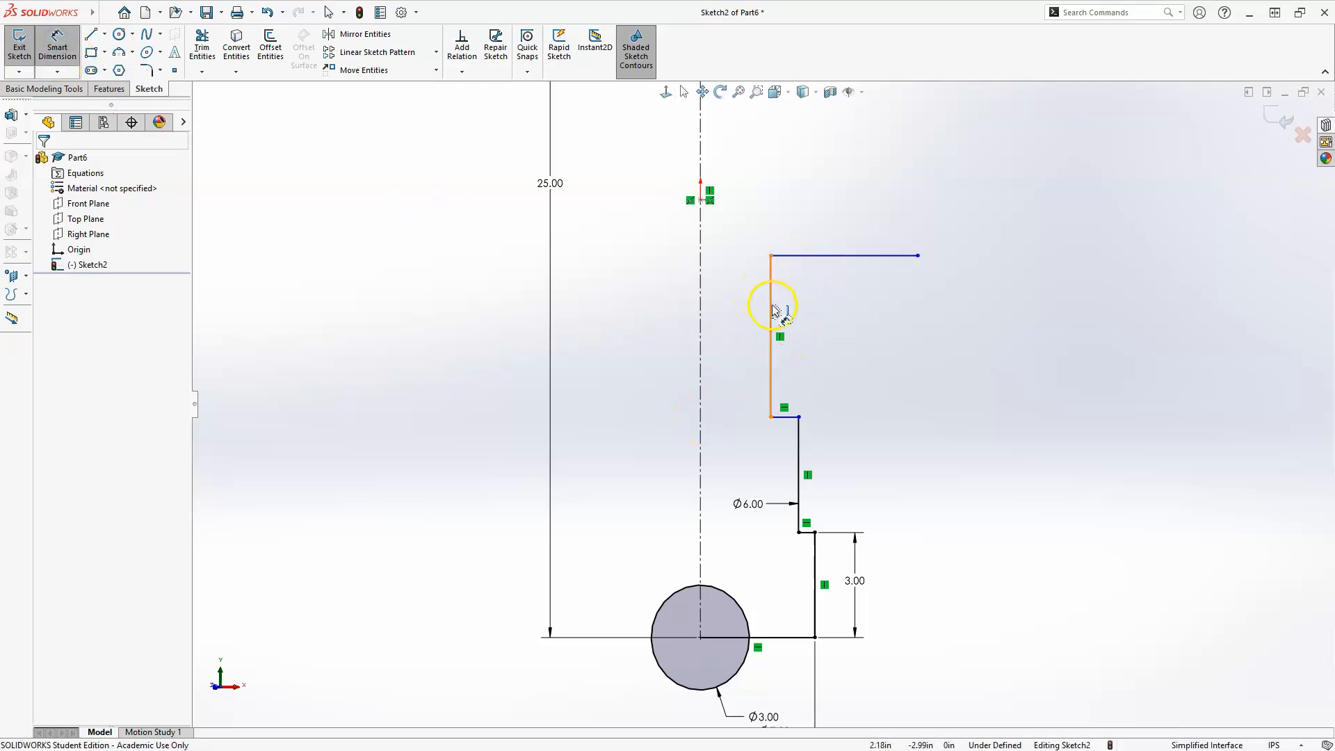
click(699, 326)
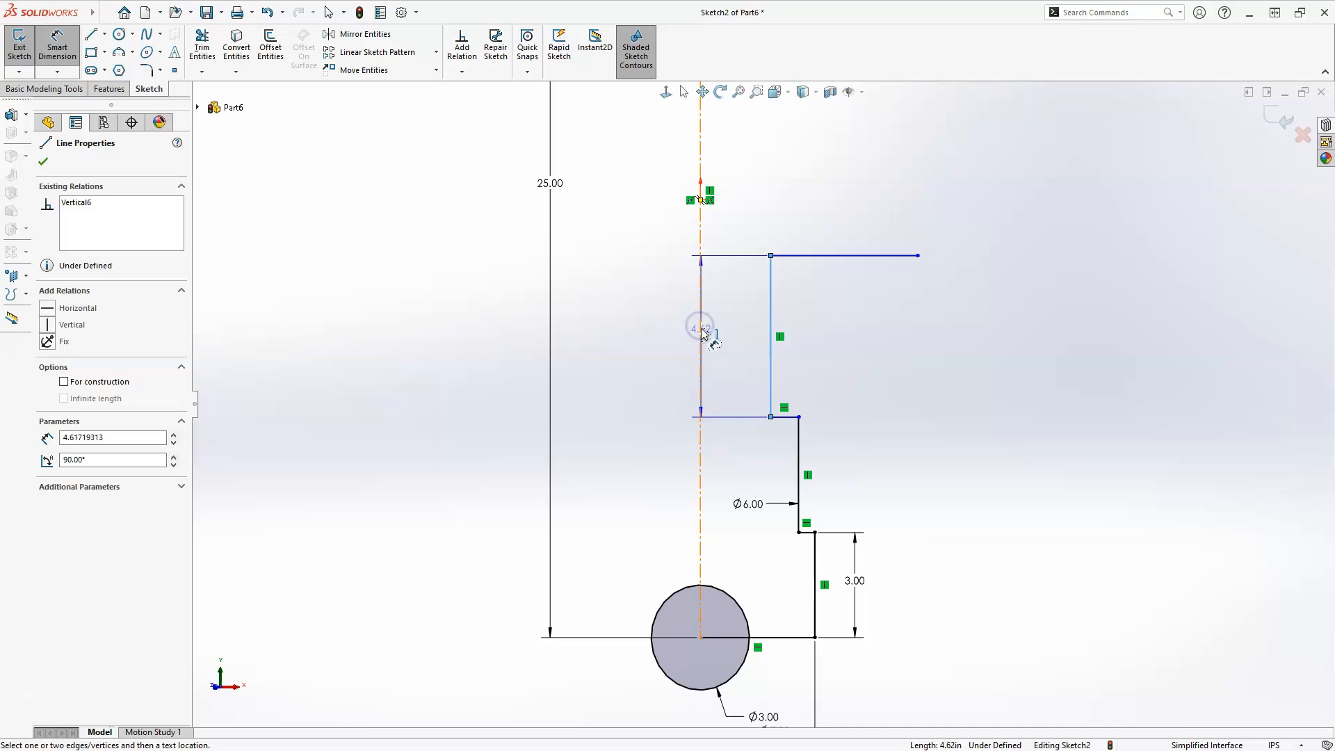
click(701, 332)
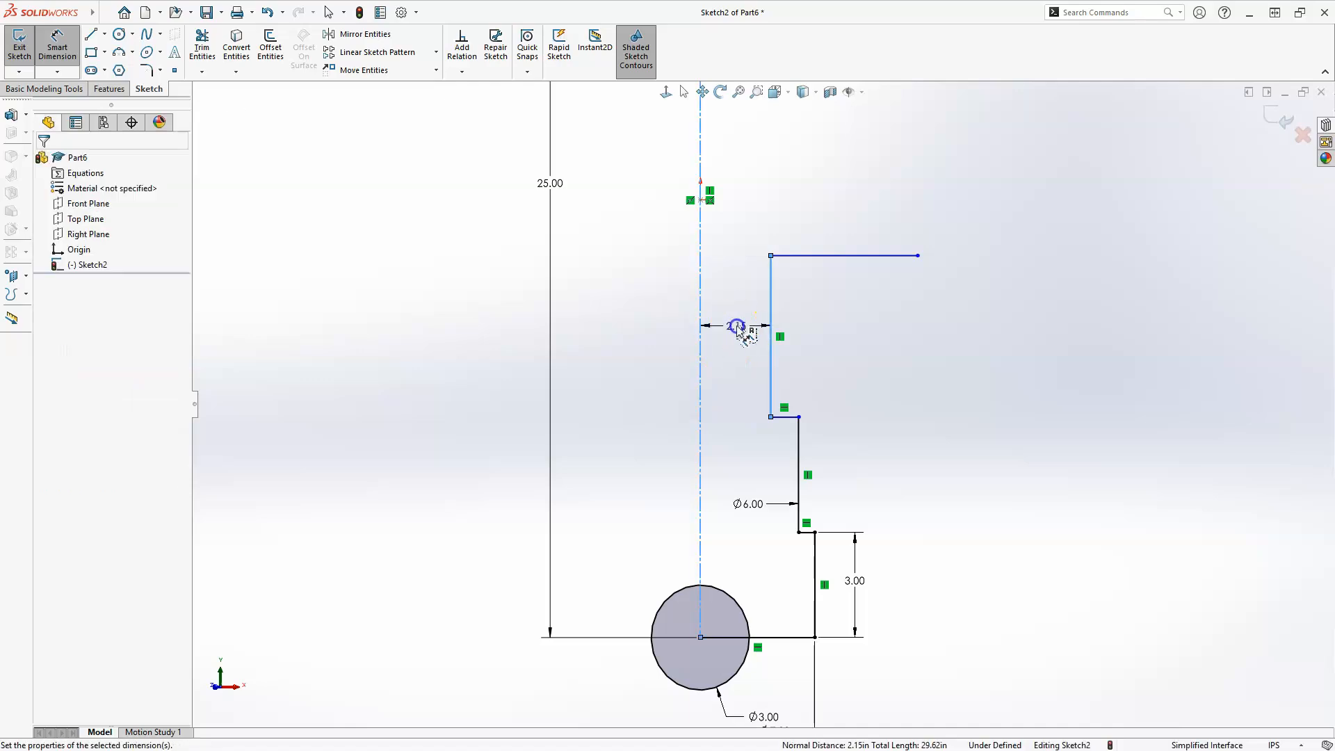
click(739, 331)
text(4)
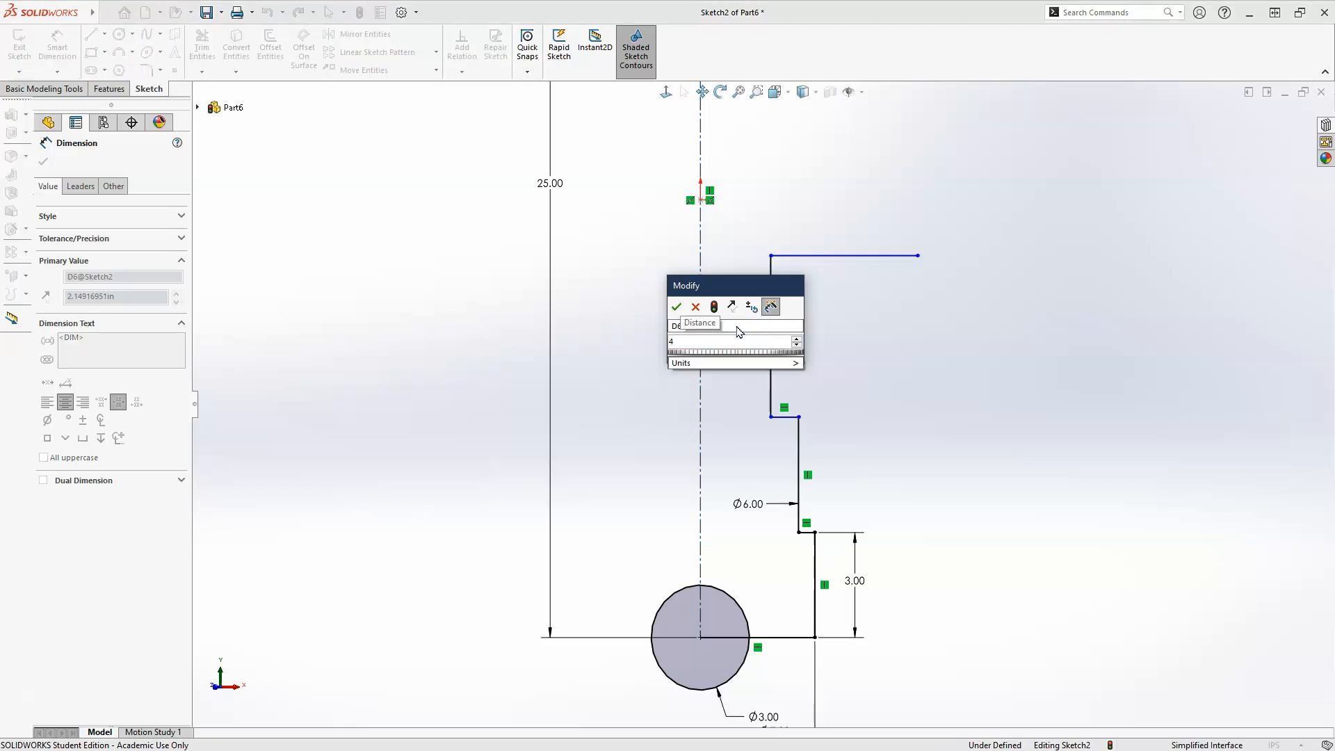
key(Return)
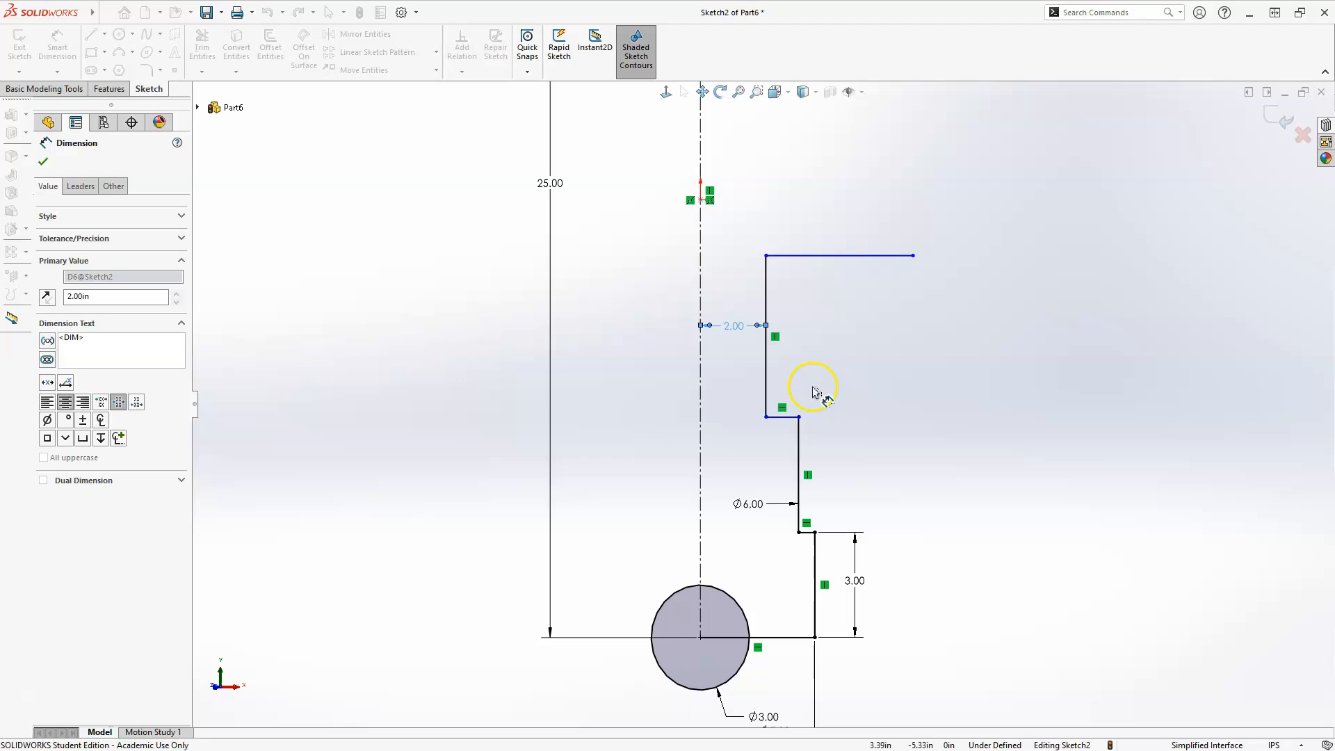
key(Escape)
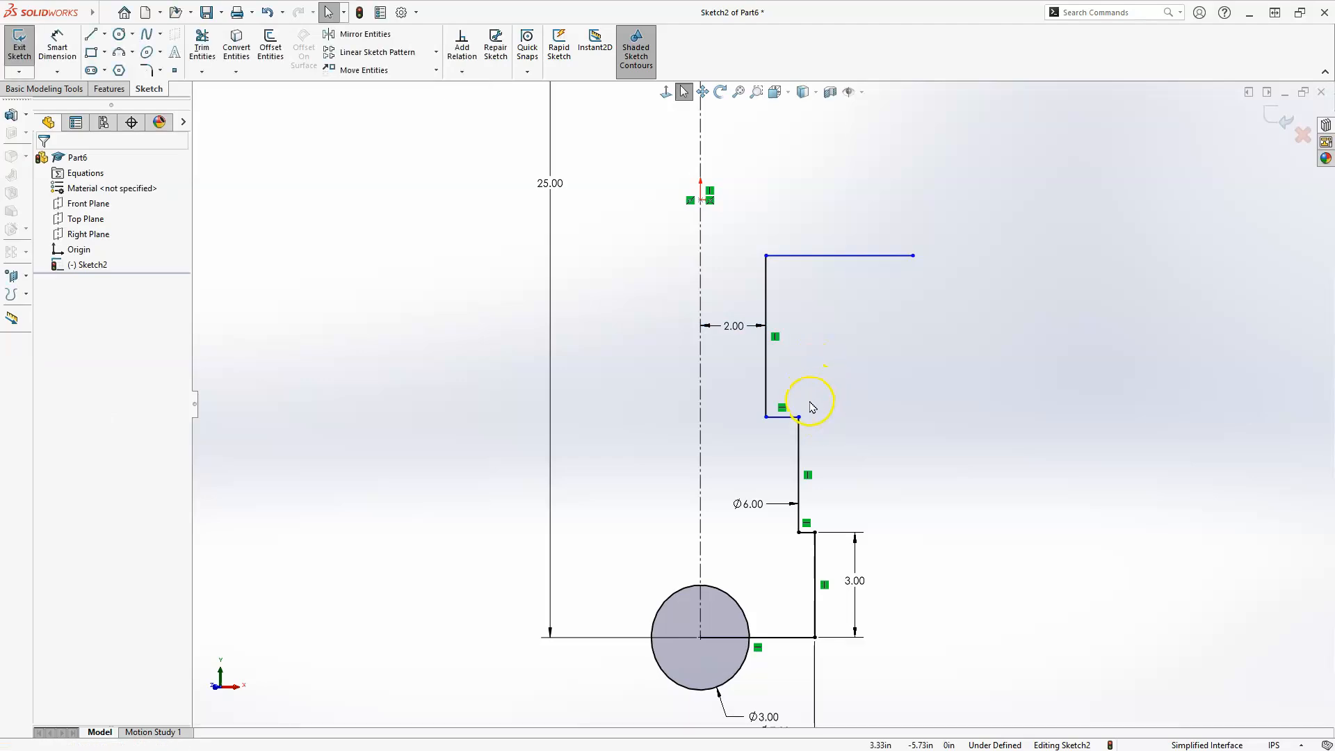
- Dimension the vertical distance between the two short horizontal step lines and set it to 4 in
click(77, 49)
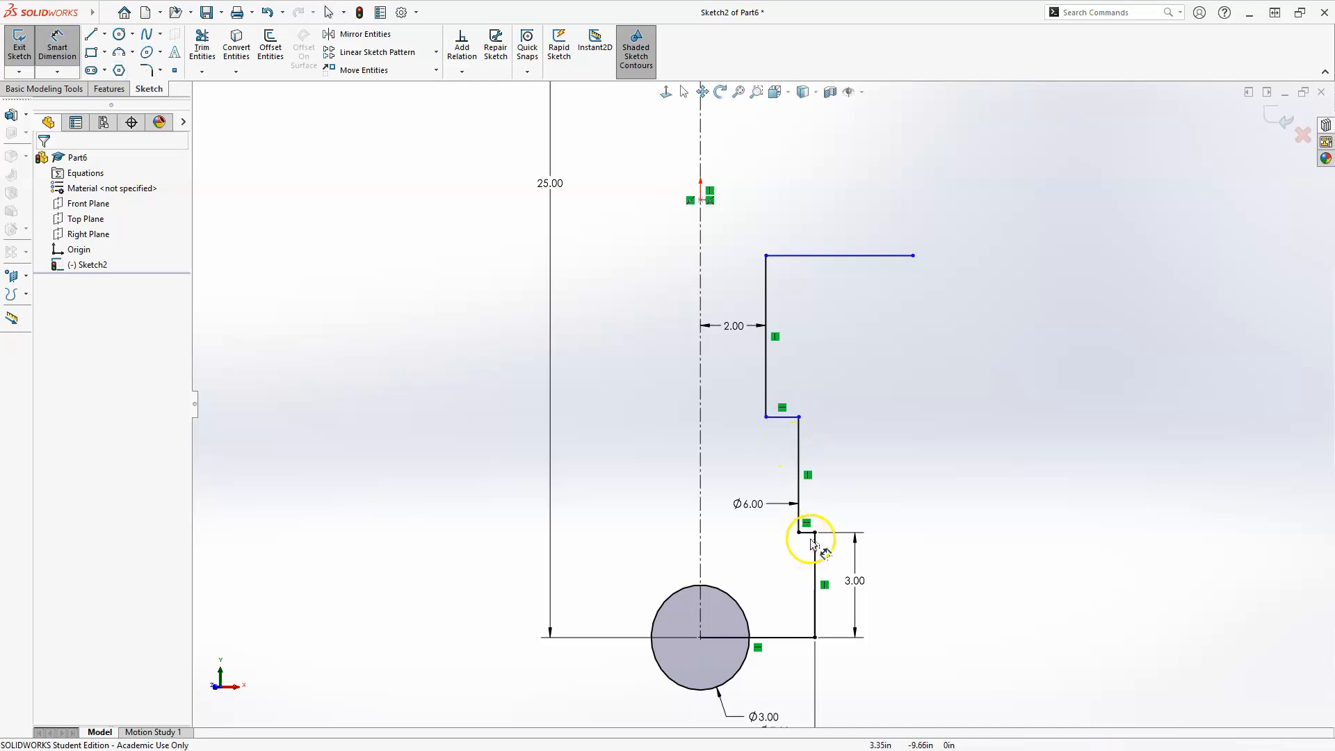
click(782, 418)
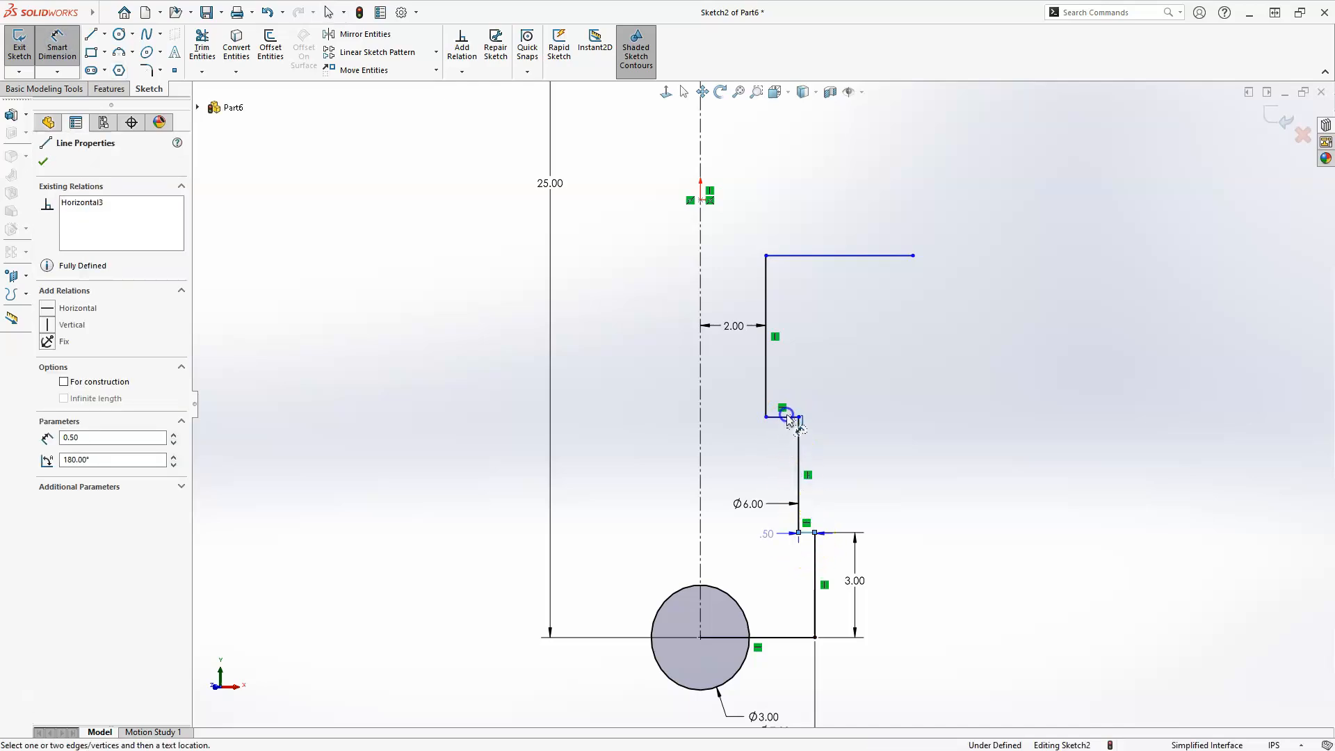
scroll(790, 422, down, 4)
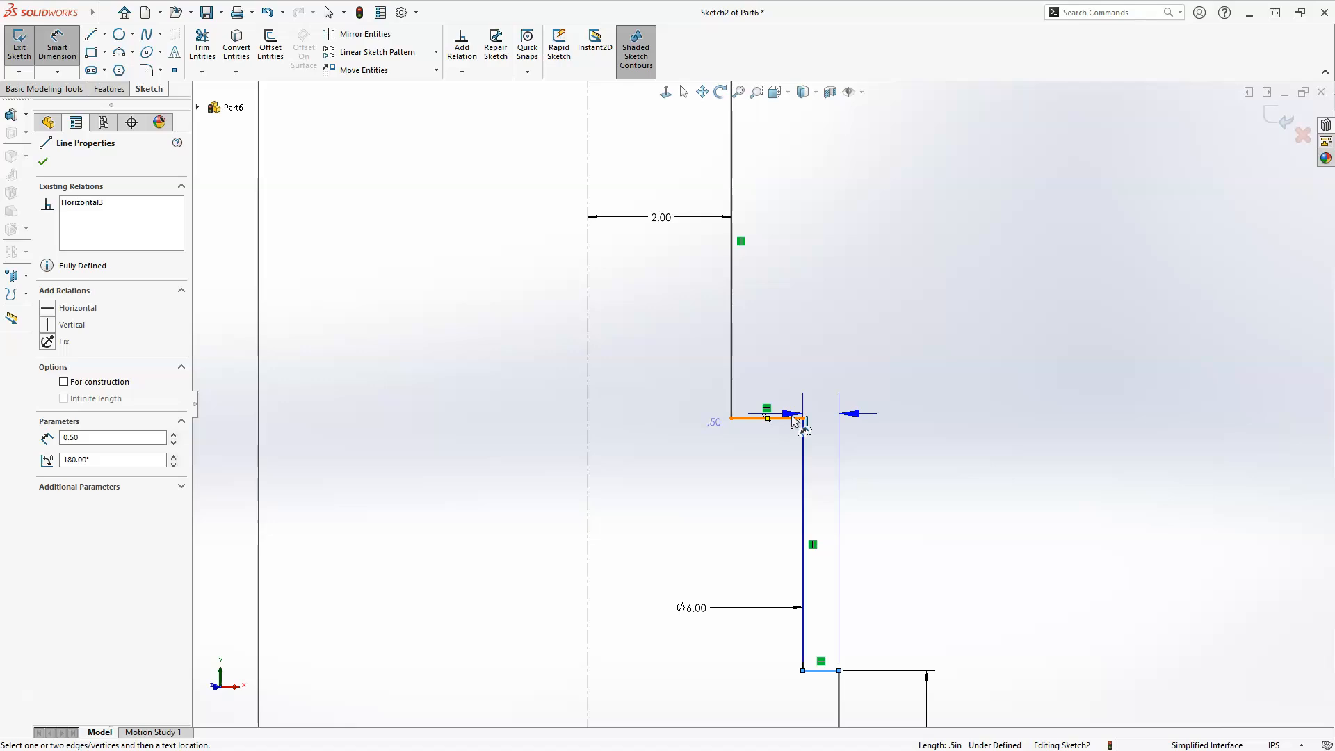
click(790, 418)
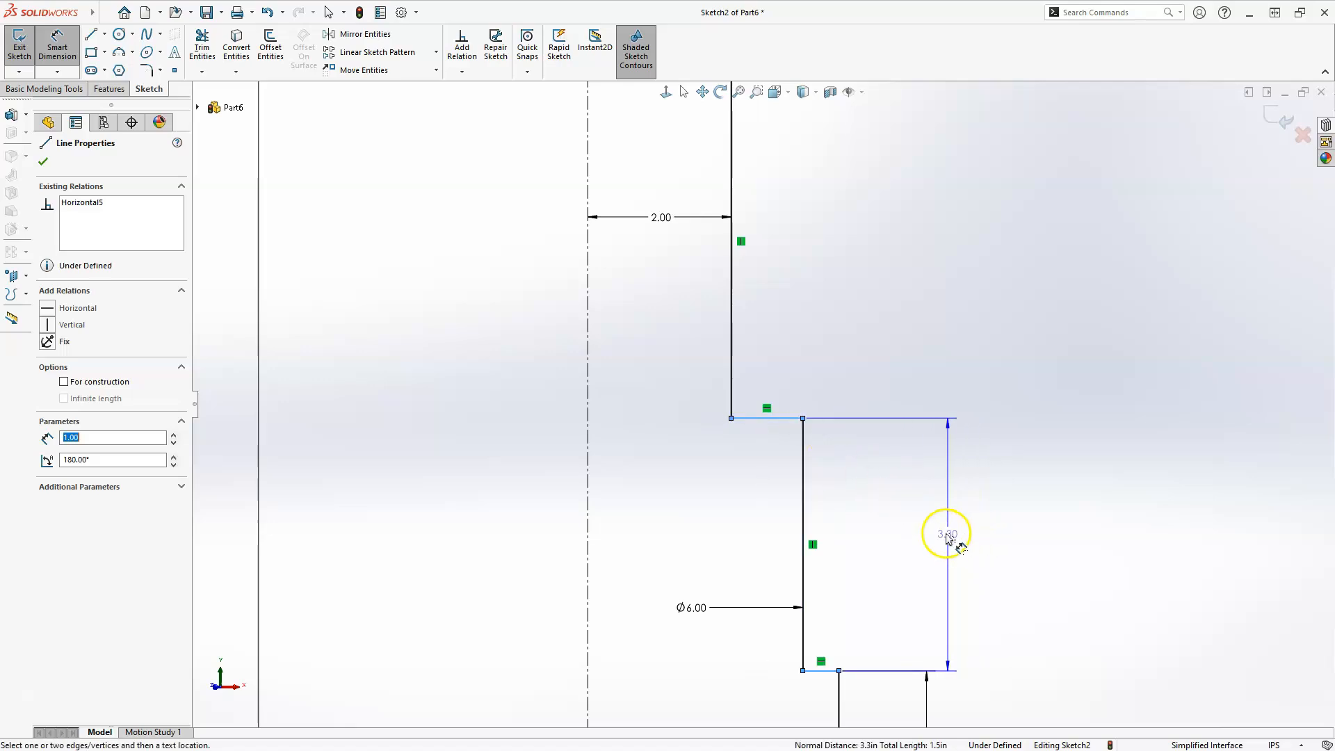
click(926, 534)
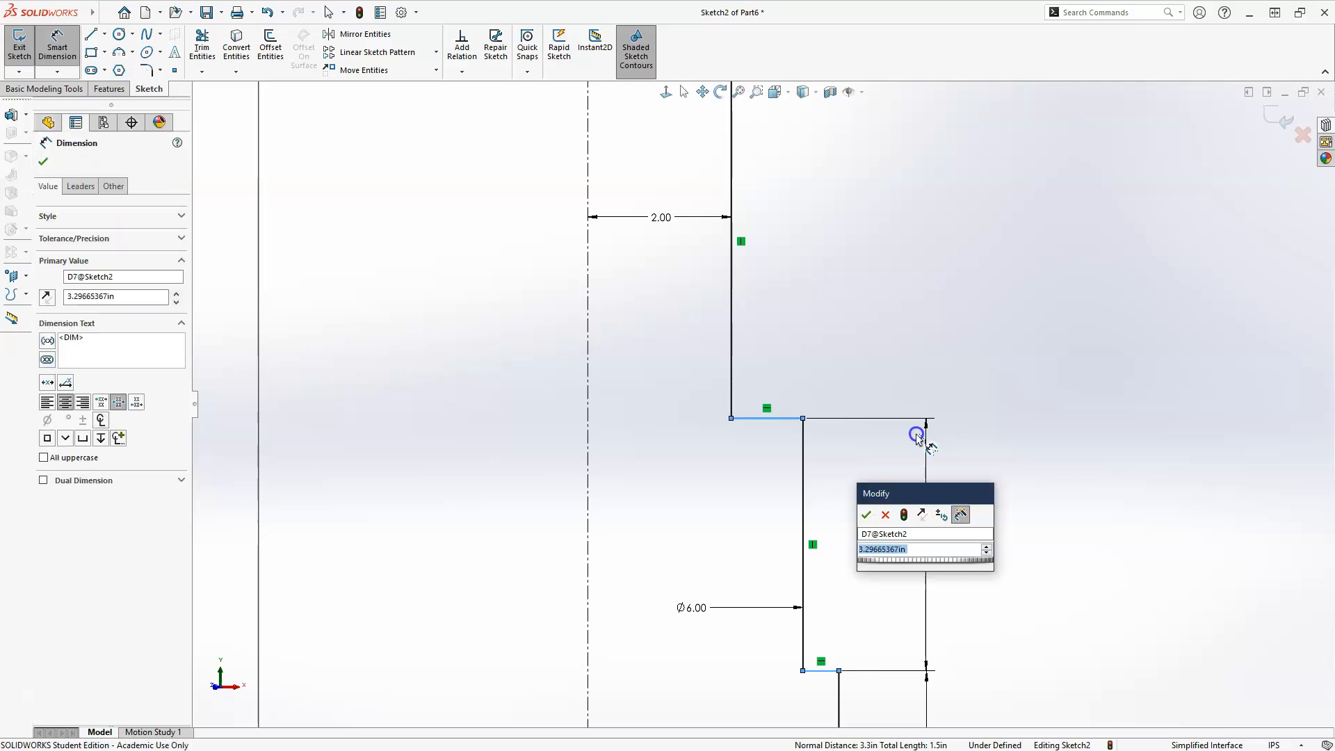
click(797, 451)
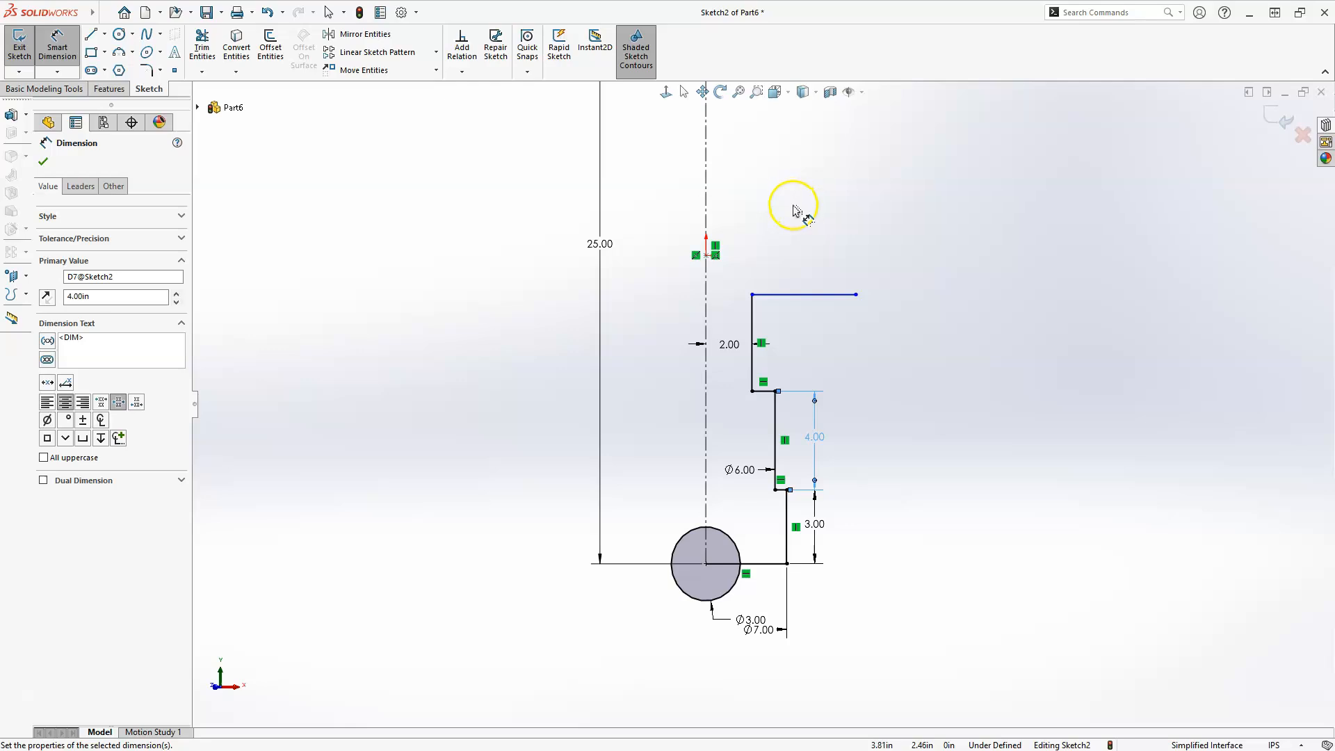
- Dimension the vertical distance from the upper short step line to the long top horizontal line, and set it to 11 in
scroll(796, 209, down, 2)
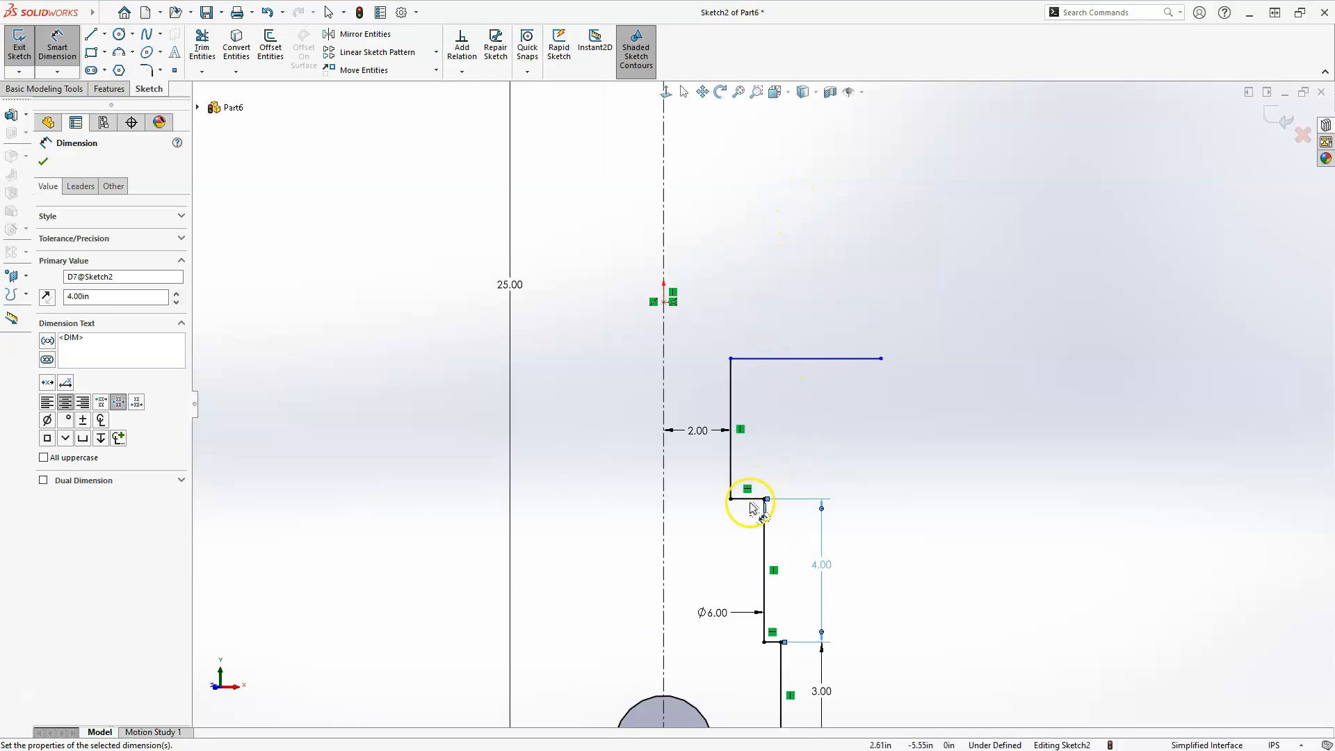
click(789, 358)
click(789, 358)
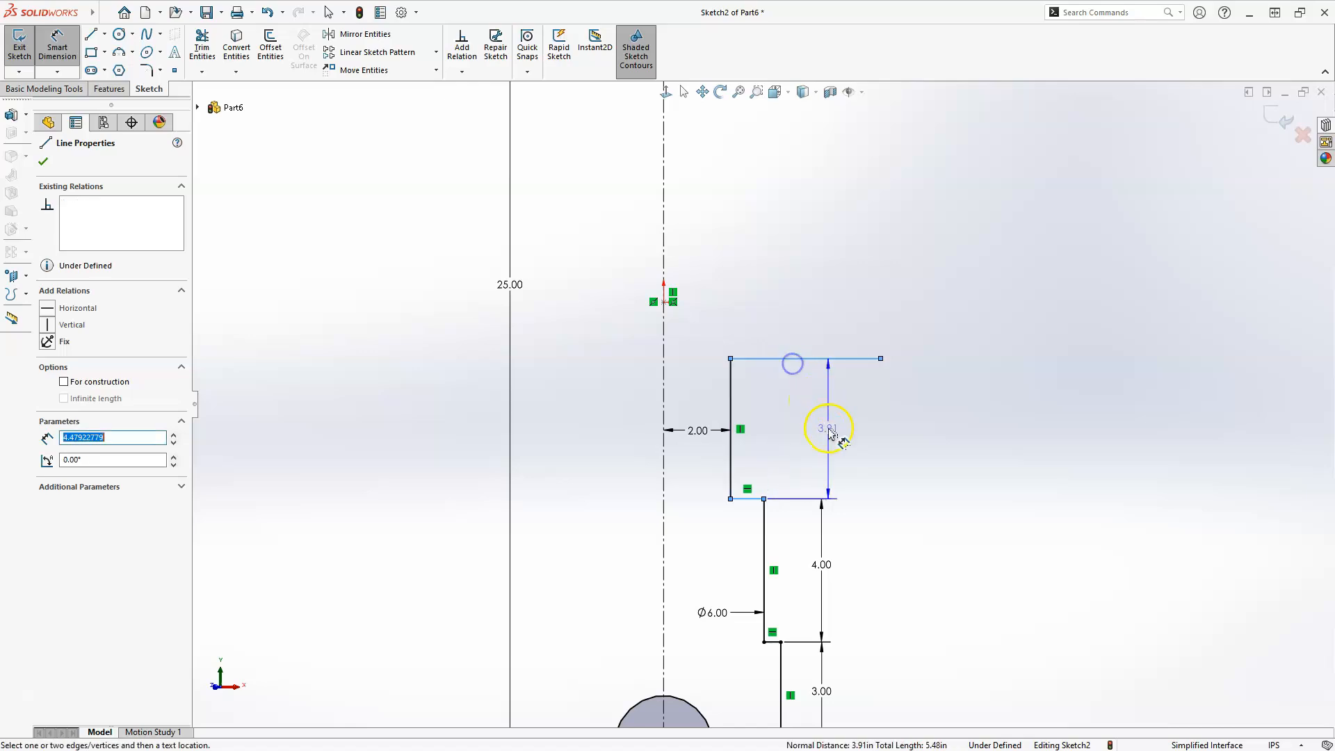
click(825, 432)
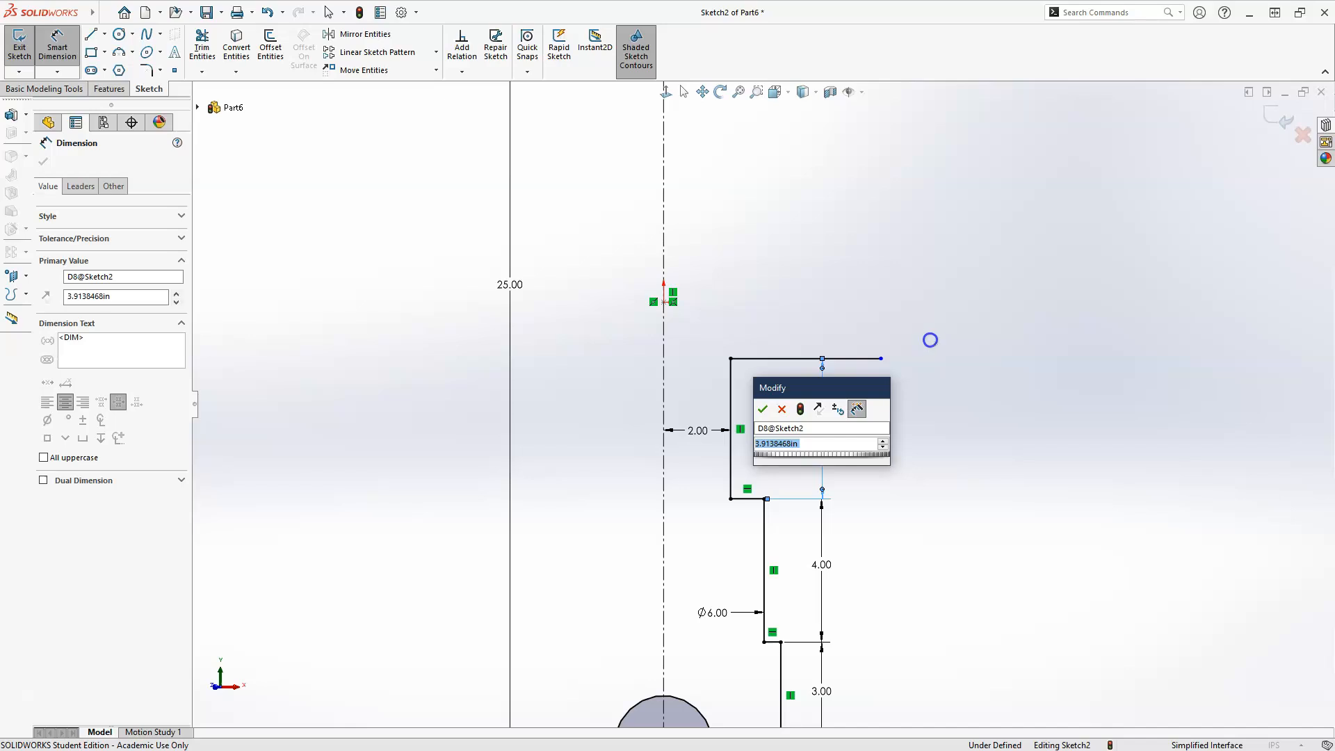
text(11)
key(Return)
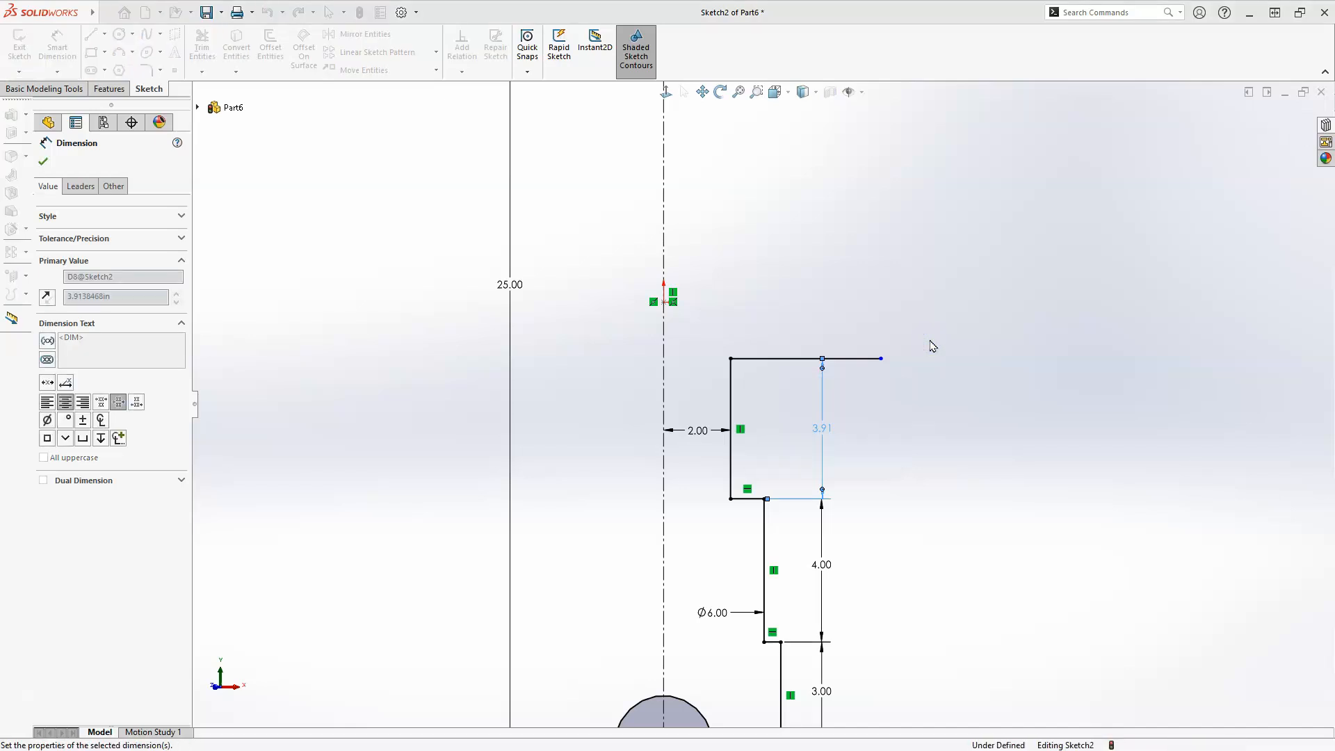
scroll(723, 503, up, 5)
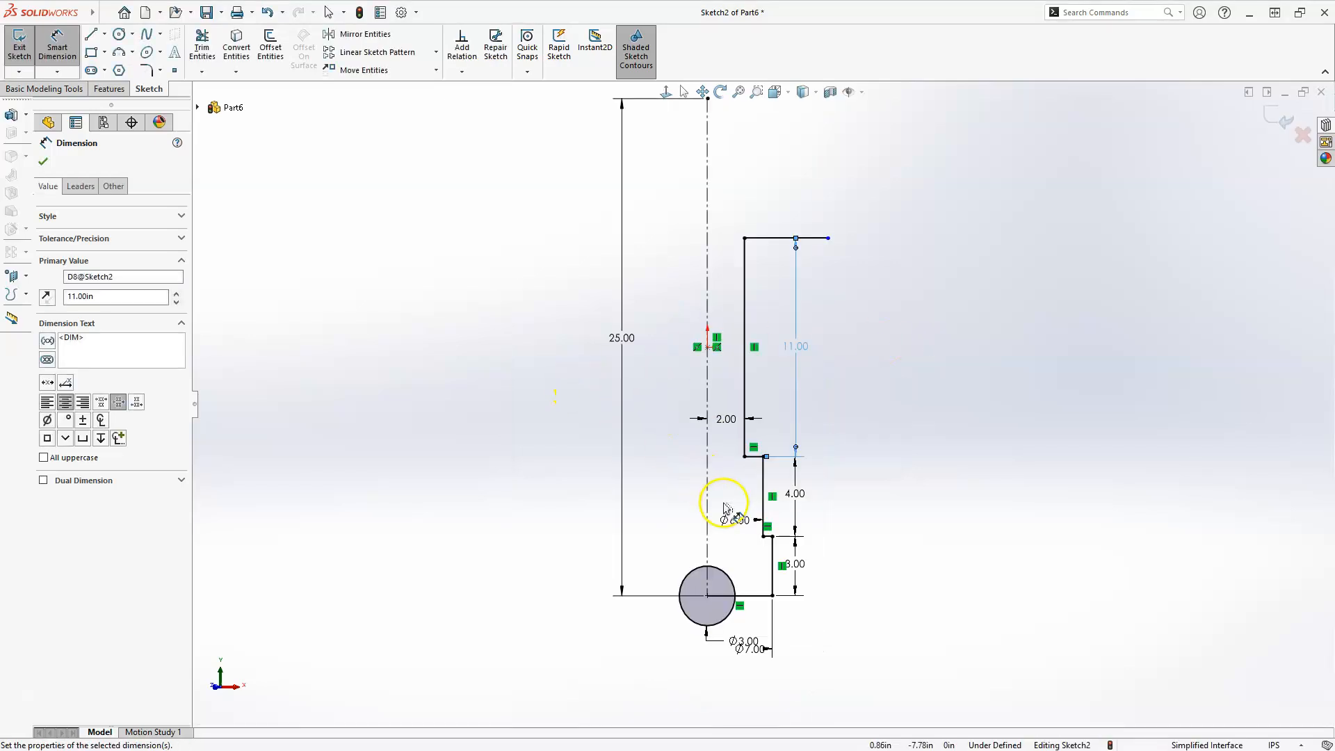
scroll(717, 165, down, 2)
scroll(834, 299, down, 3)
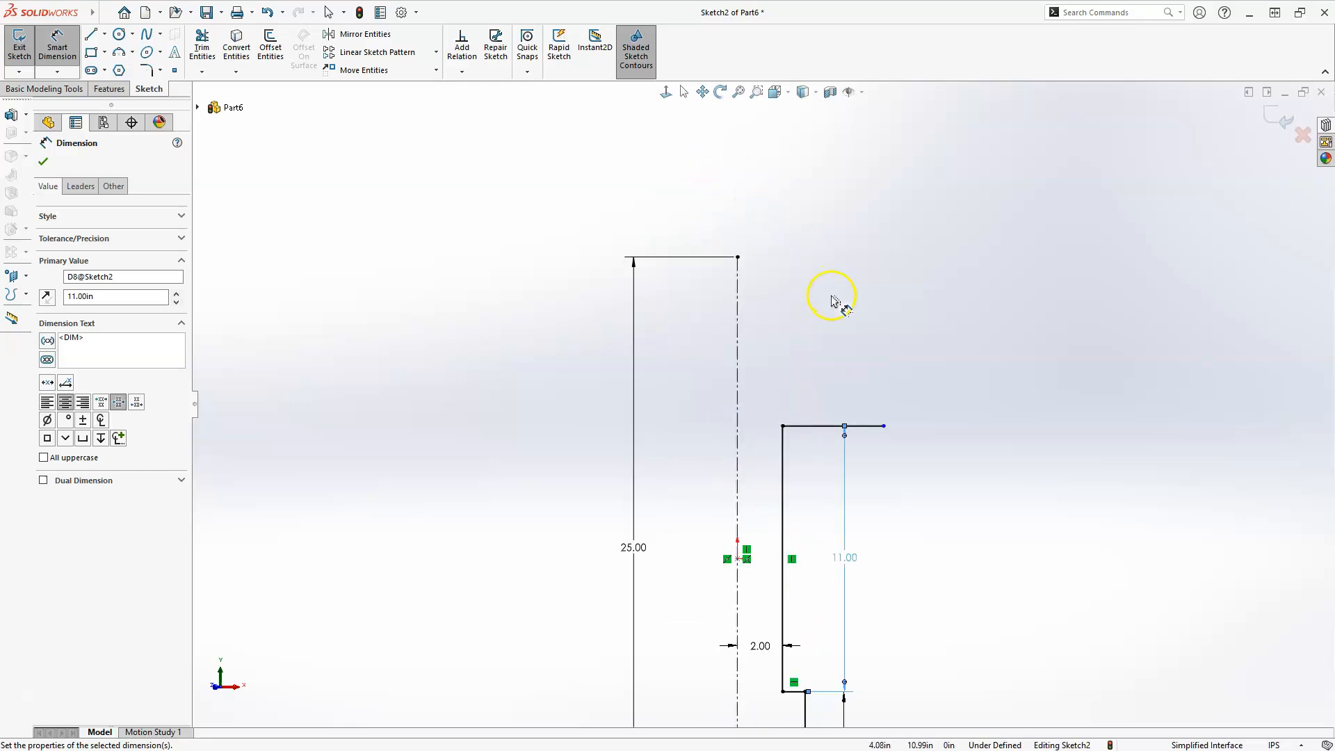
click(831, 304)
key(Escape)
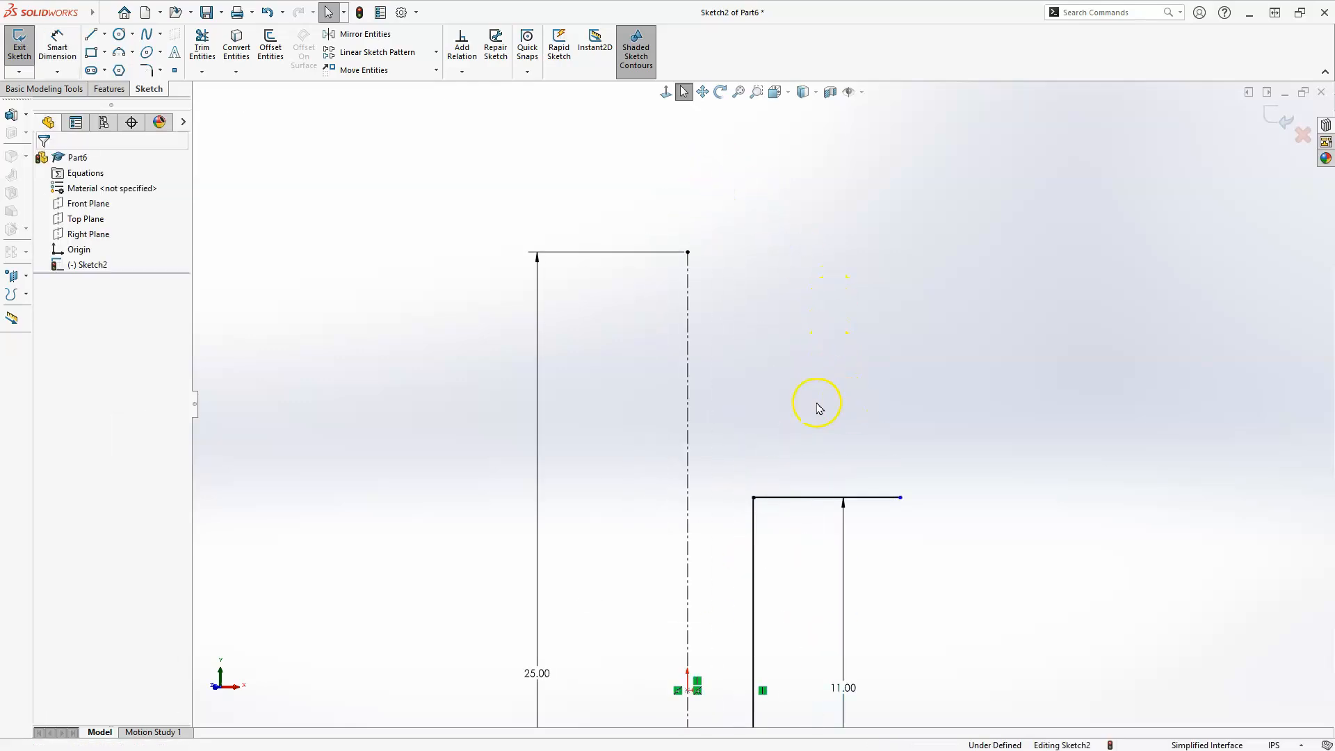
- Draw a vertical line about 5.62 in long upward from the free outer end of the top horizontal line
click(91, 34)
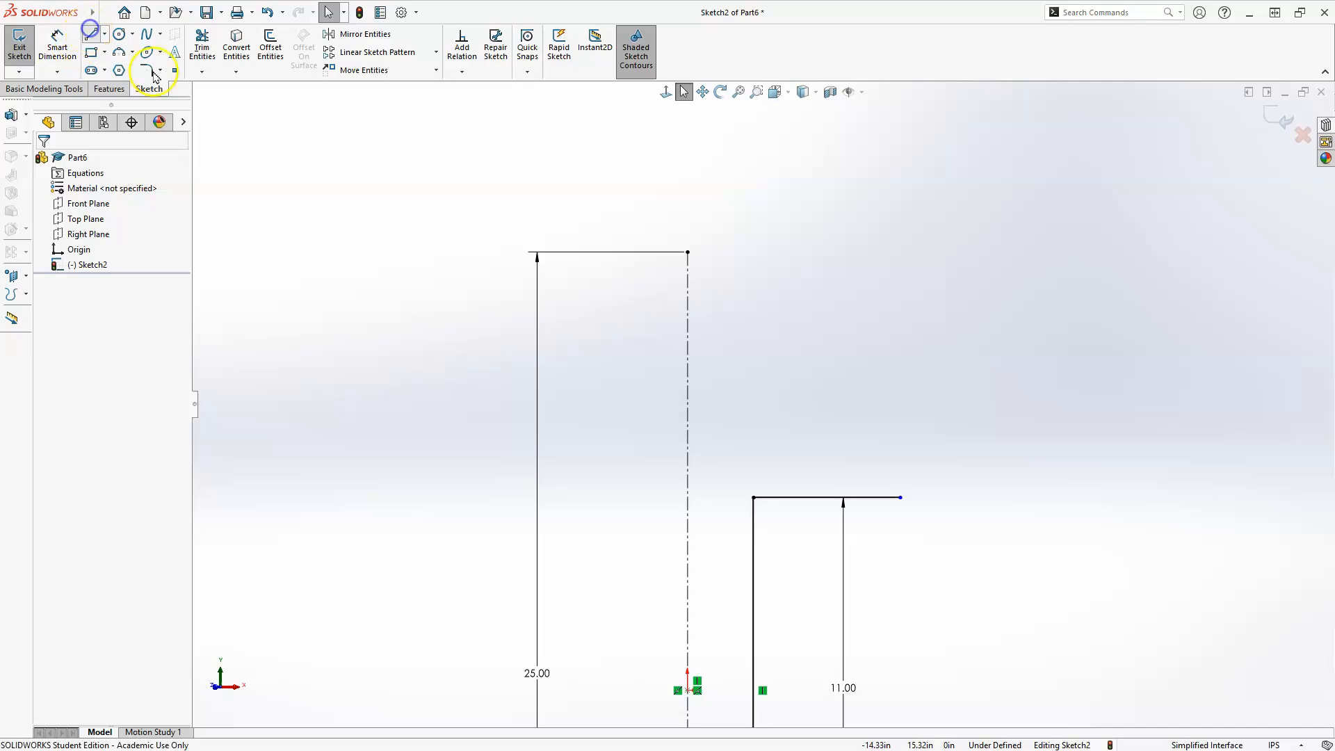
click(900, 497)
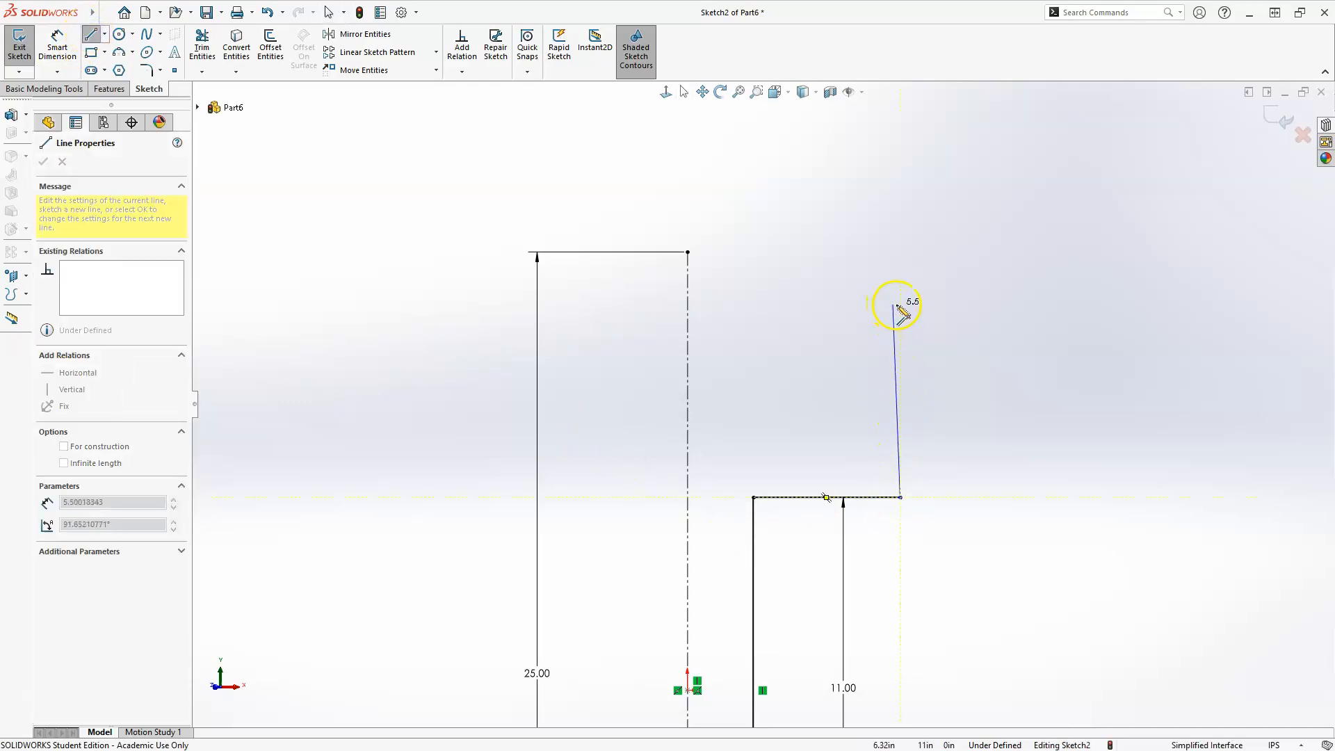
click(899, 301)
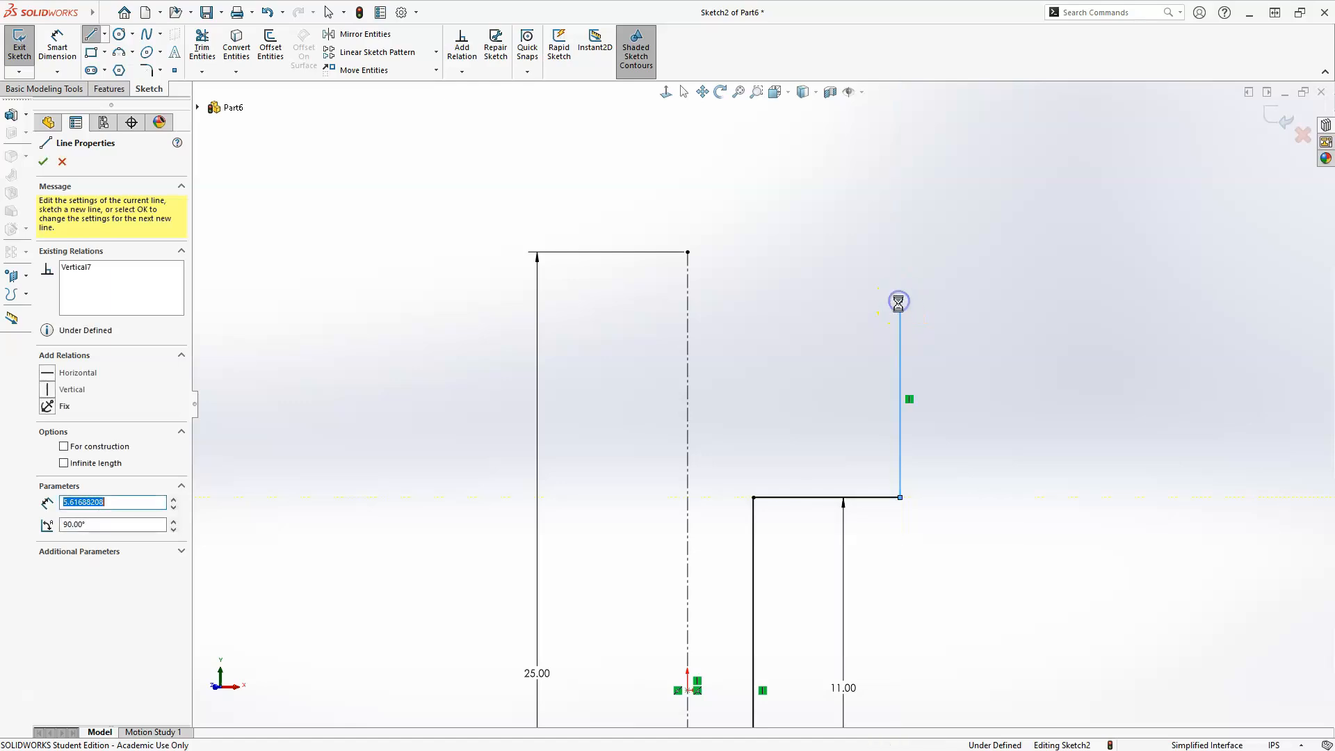
key(Escape)
key(Escape)
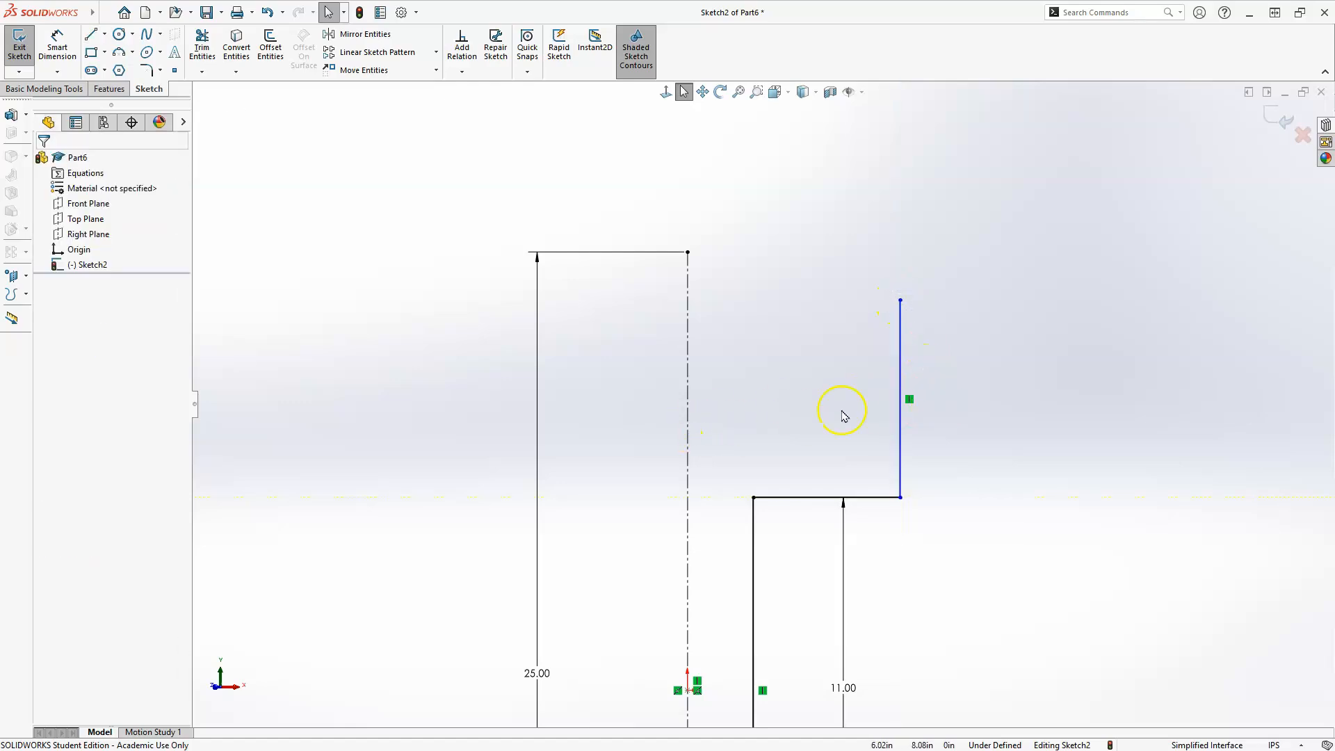
- Set the new vertical line's distance from the centerline to 3 in, and lower its free upper endpoint to about Y 8.67 in
click(55, 37)
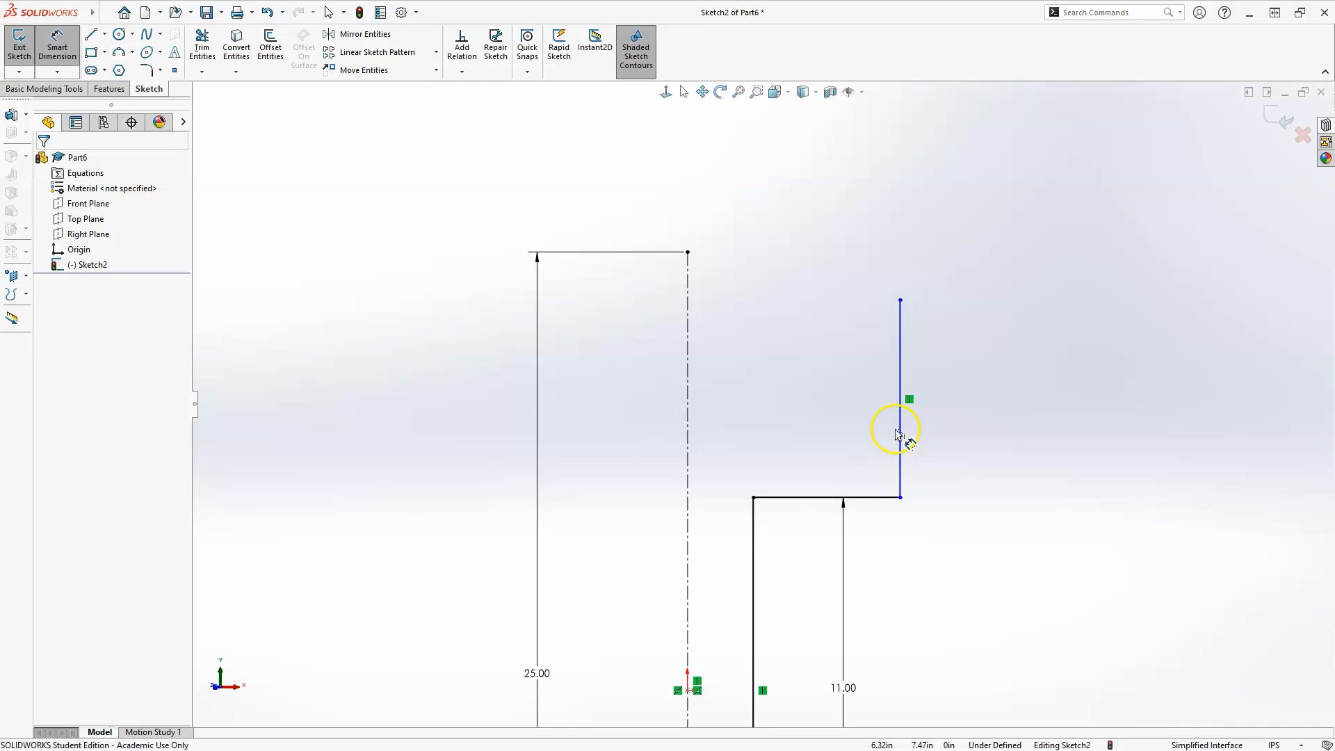
click(687, 434)
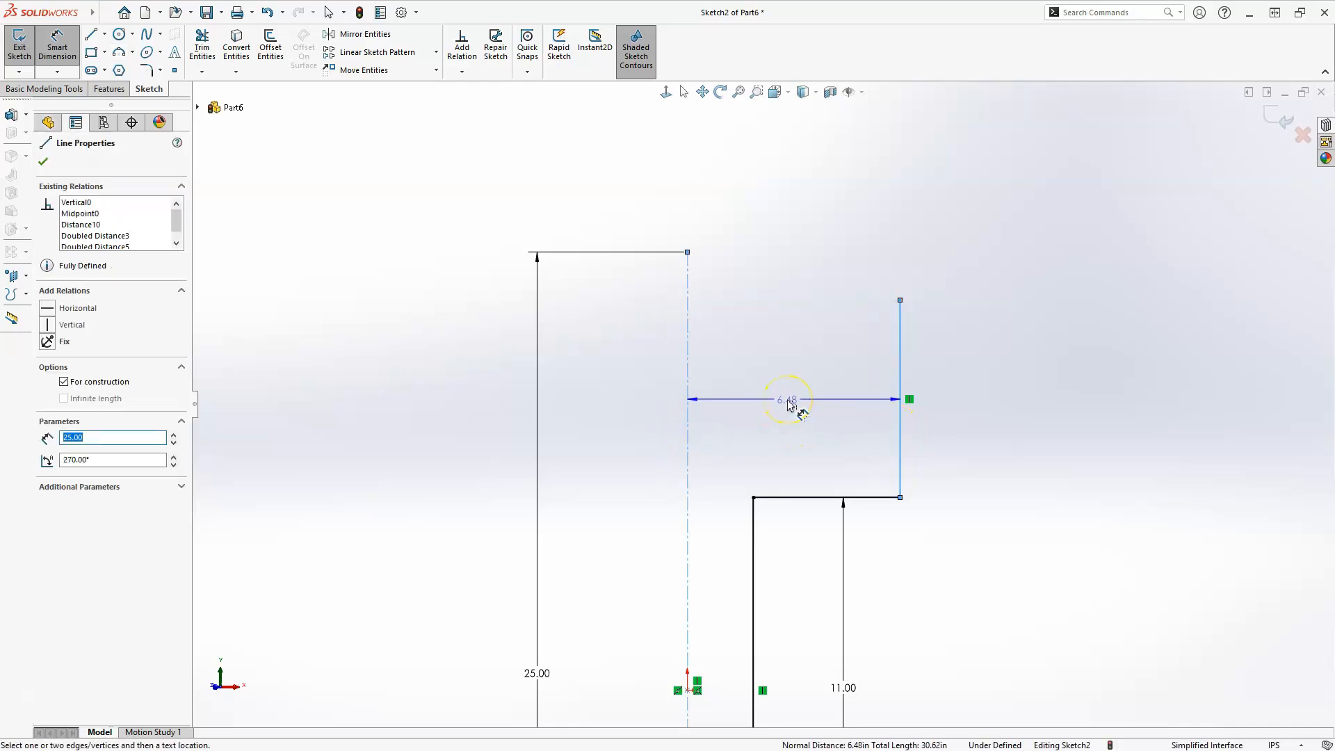
click(789, 403)
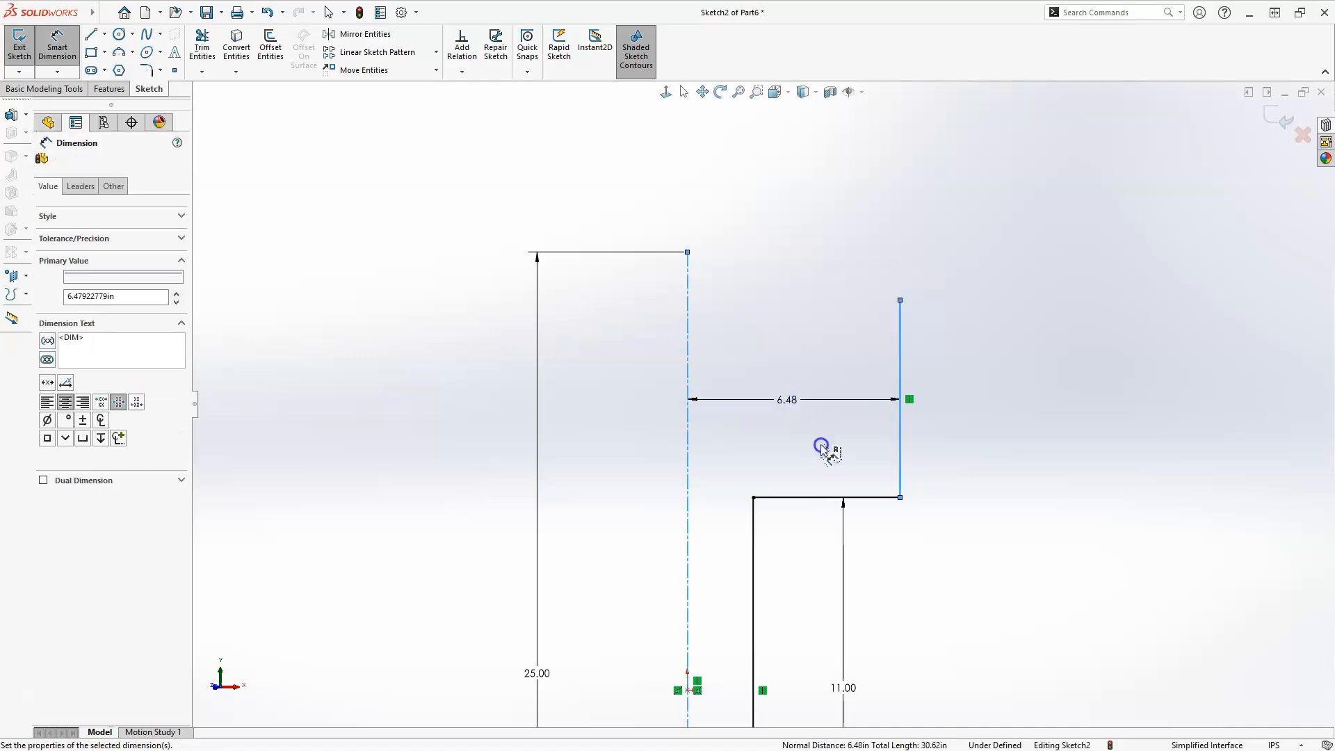
text(6/2)
key(Return)
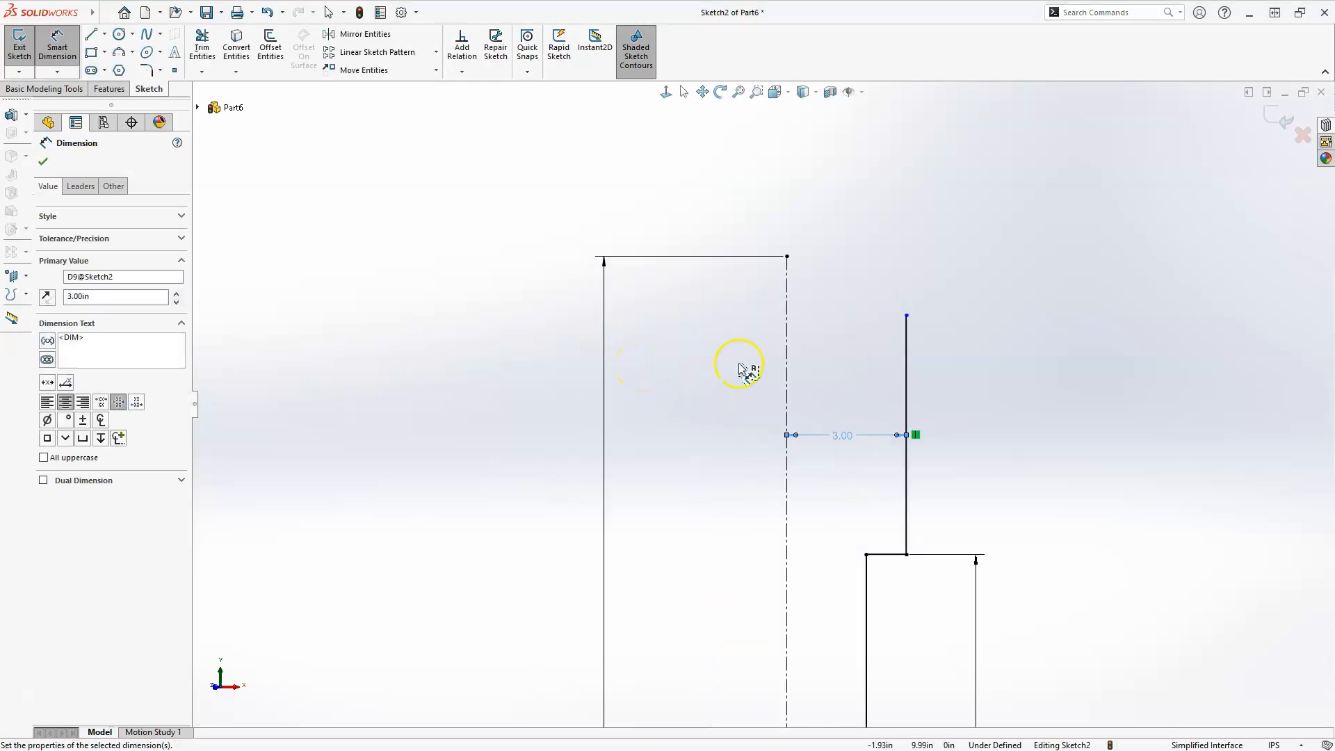
key(Escape)
drag(906, 316, 925, 424)
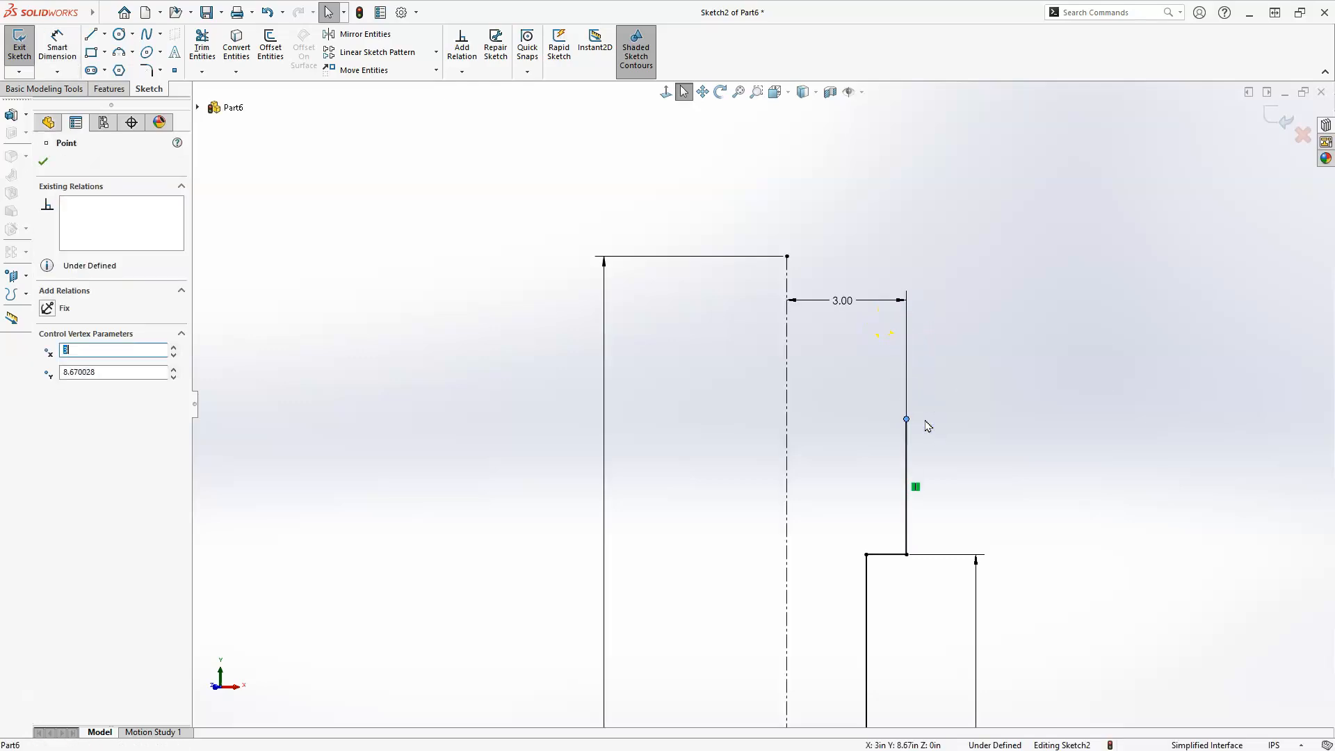
- Move the 3 in dimension lower, and draw a three-point arc of about 4.37 in radius from the vertical line's upper endpoint to the centerline's top
drag(846, 304, 862, 483)
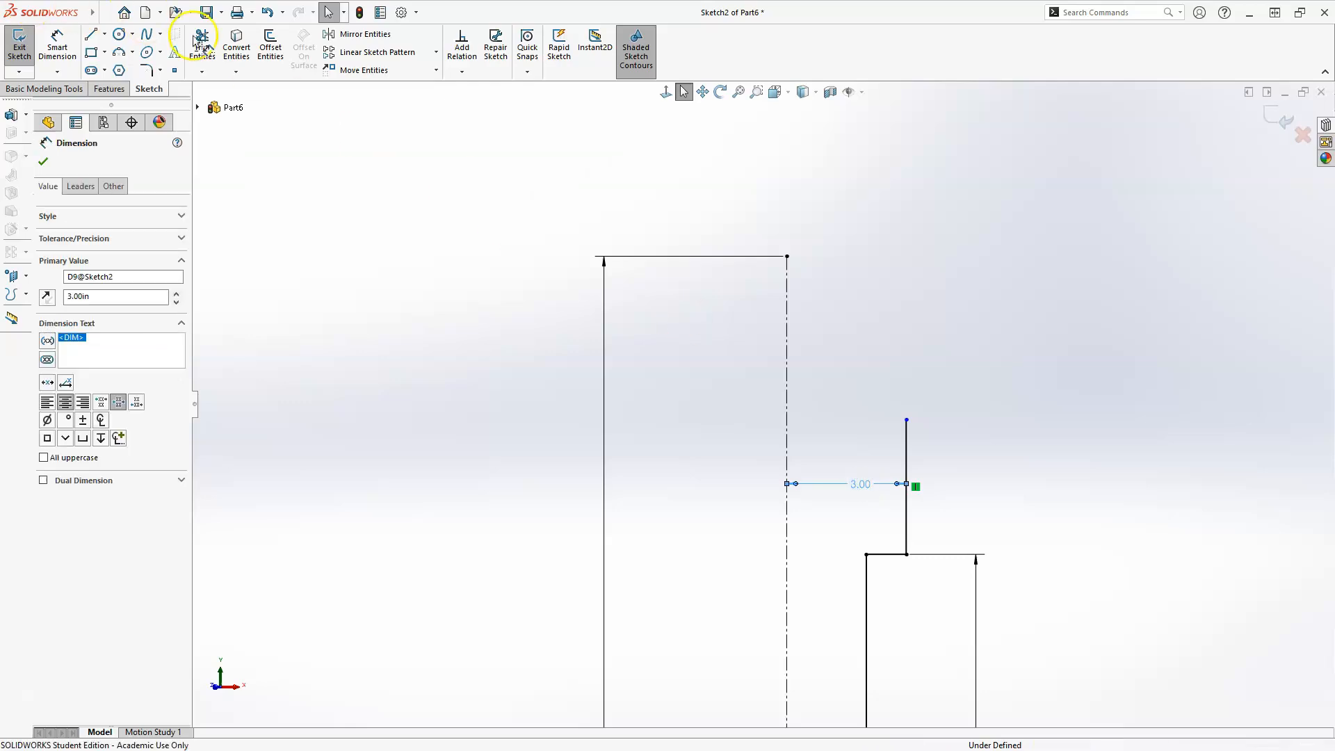
key(Escape)
click(131, 53)
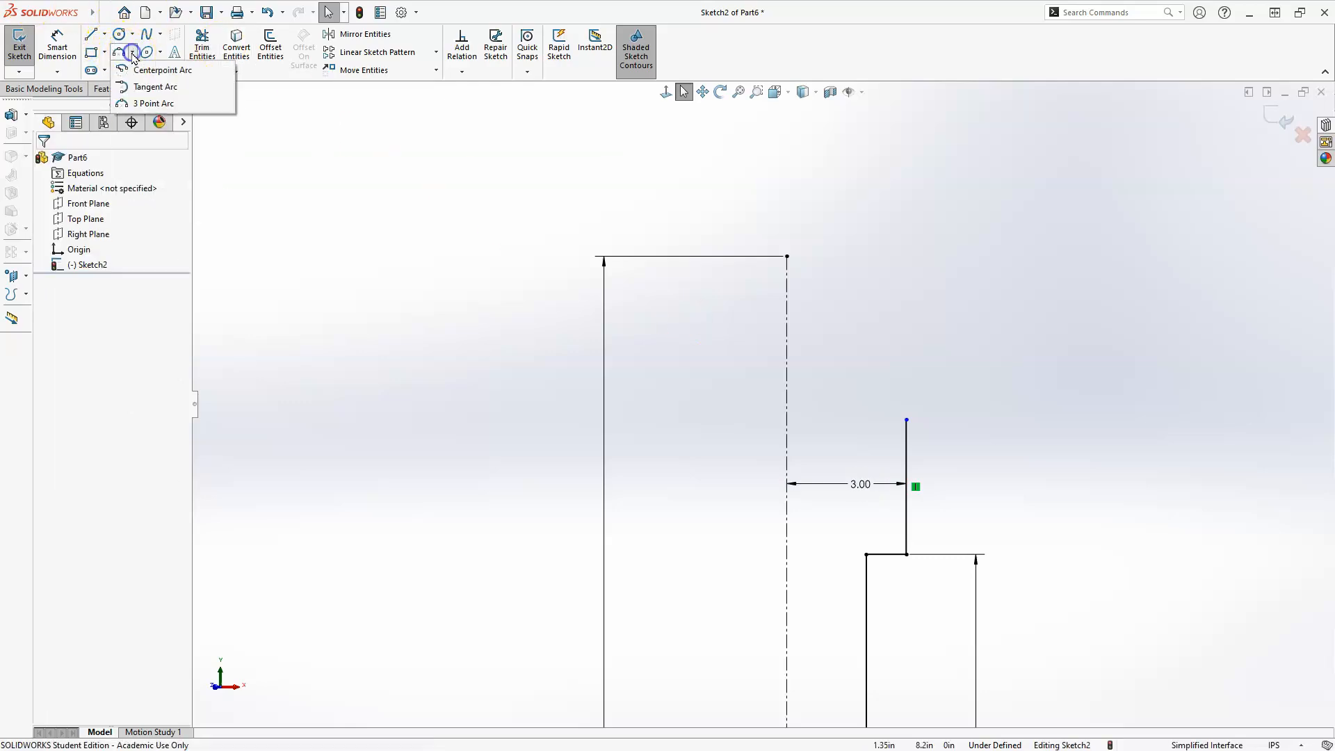
click(162, 104)
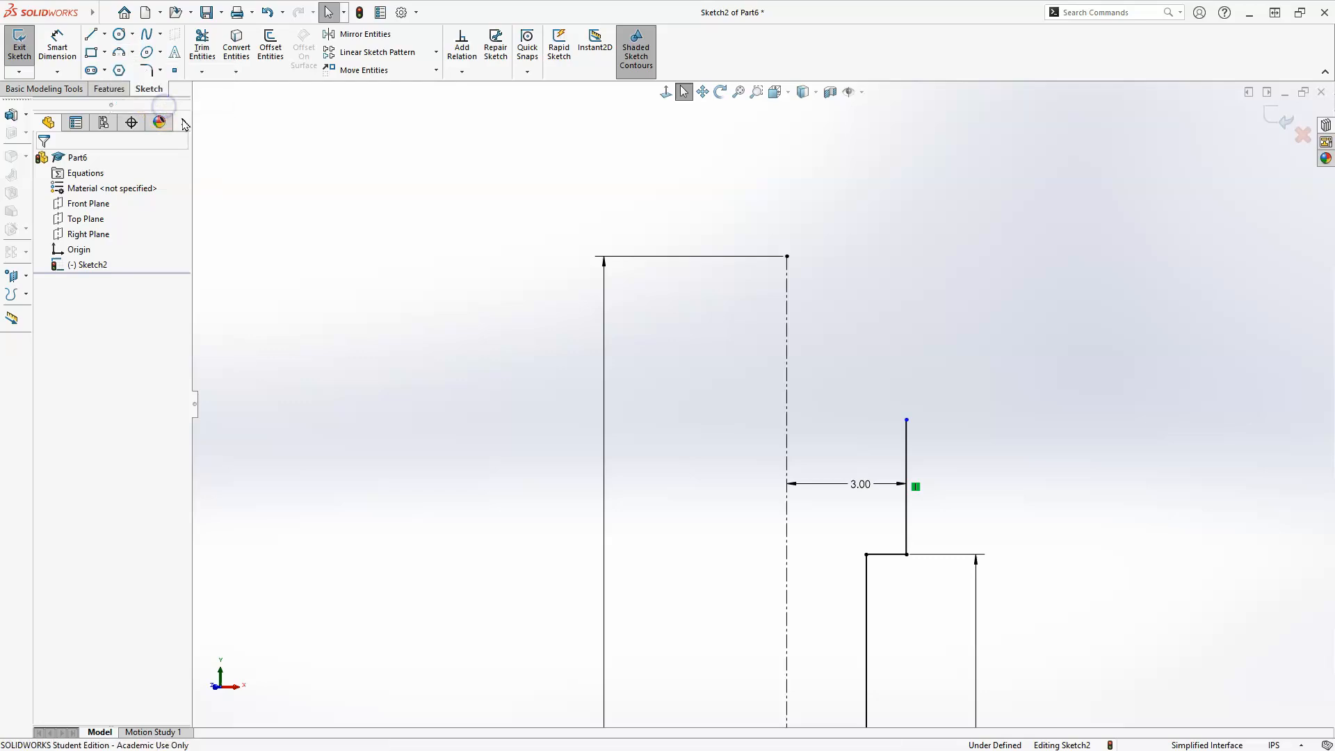
click(906, 419)
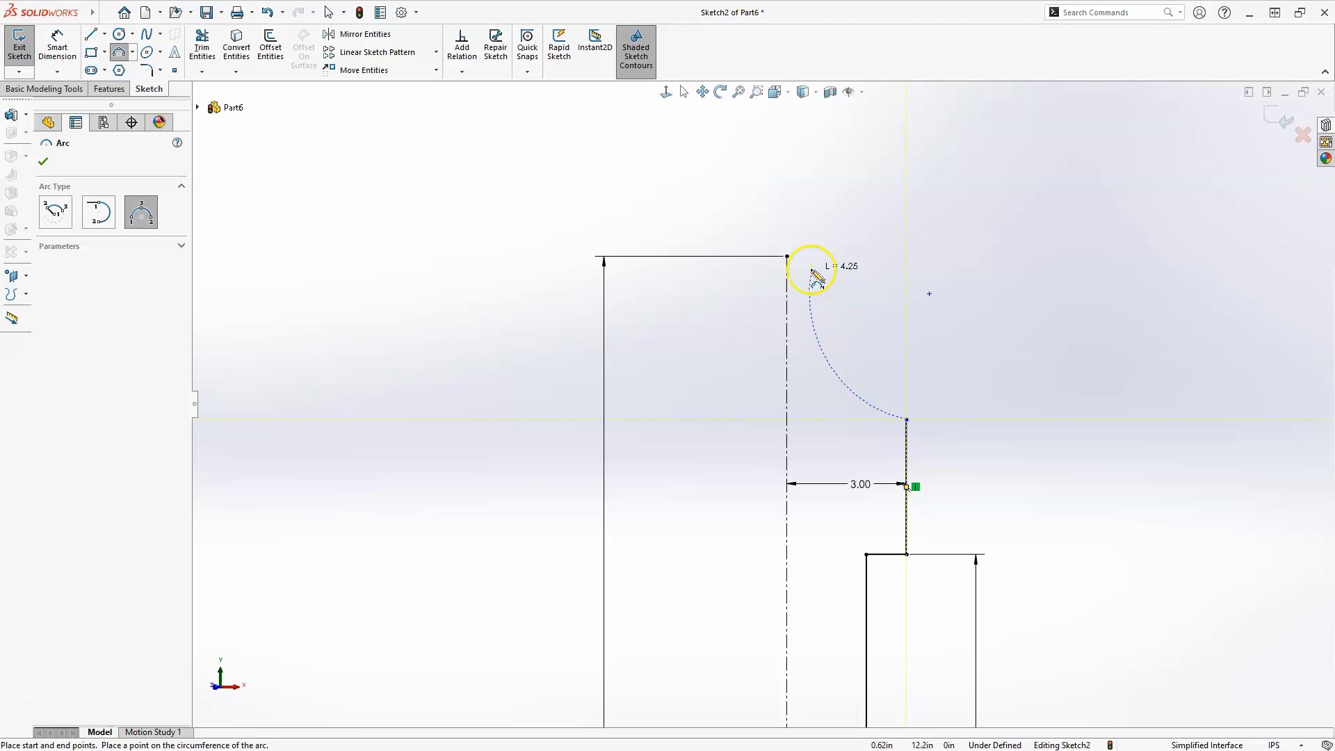
click(786, 256)
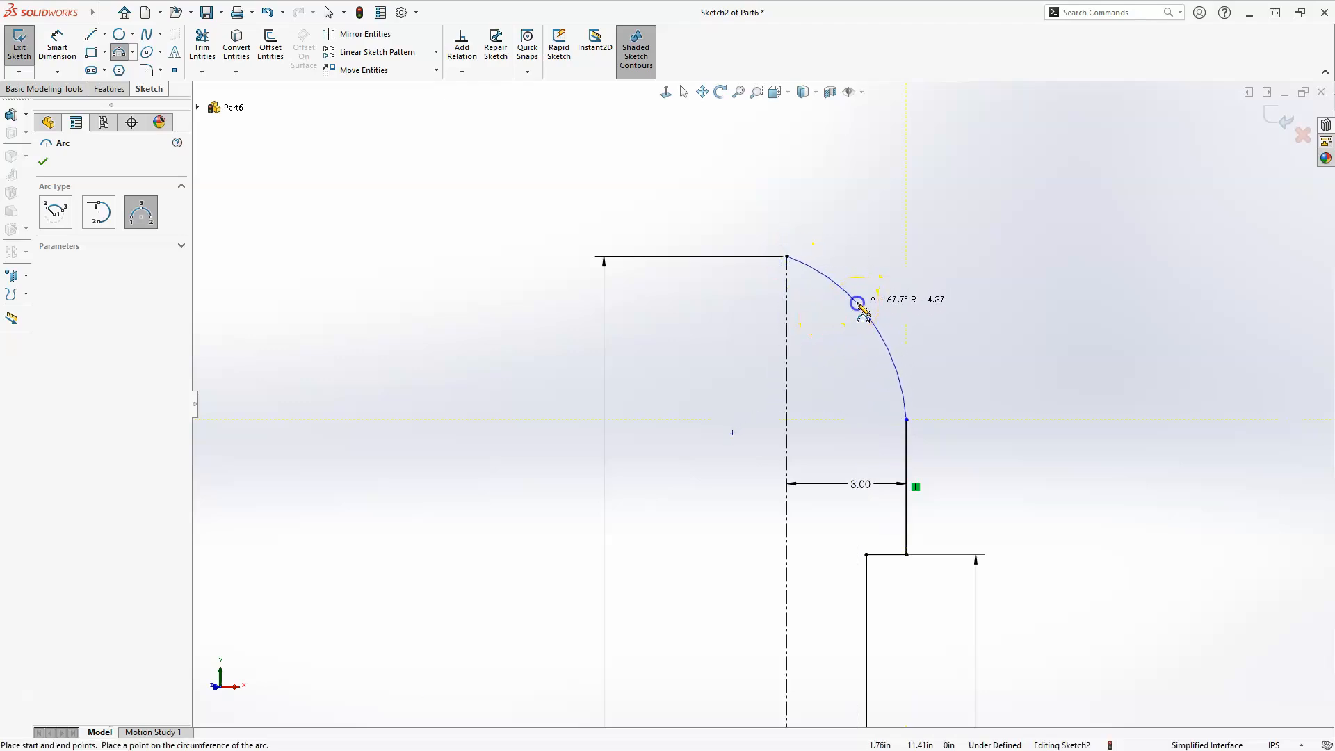
click(857, 303)
key(Escape)
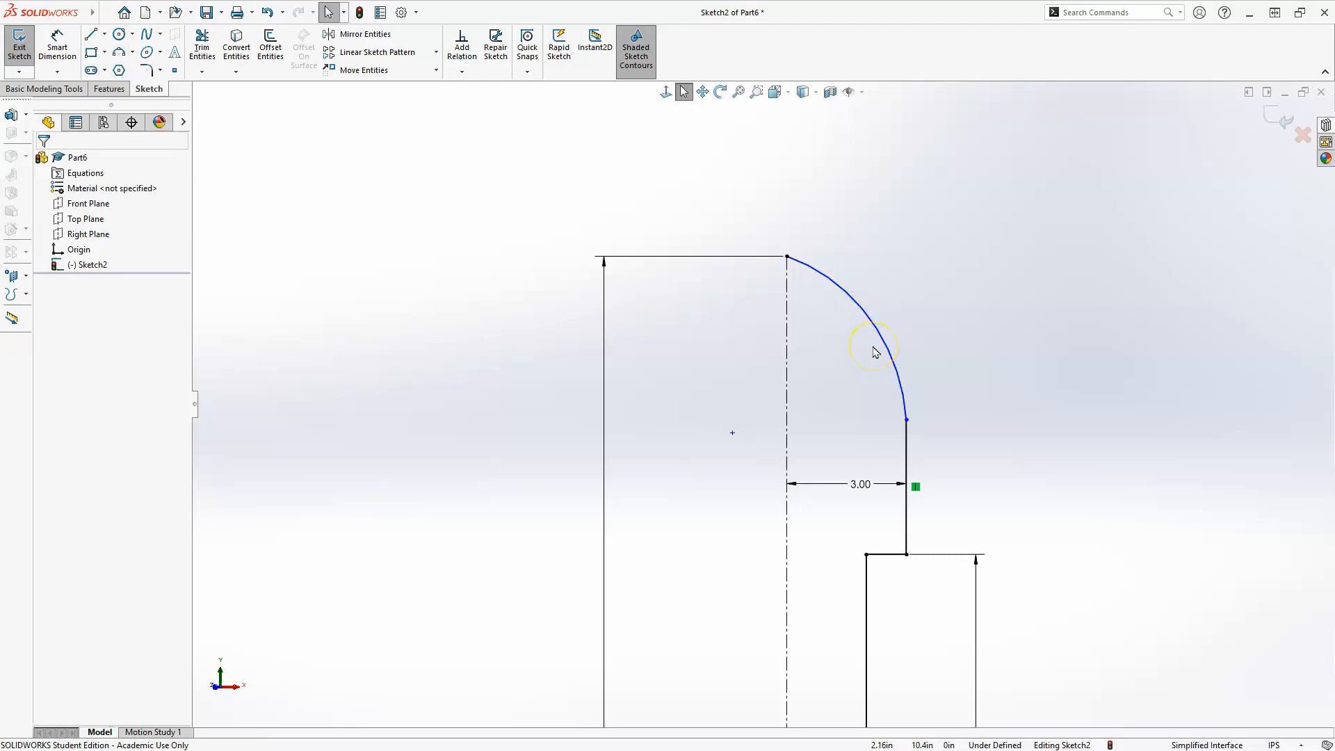
- Add a tangent relation between the arc and the vertical line below it
click(904, 395)
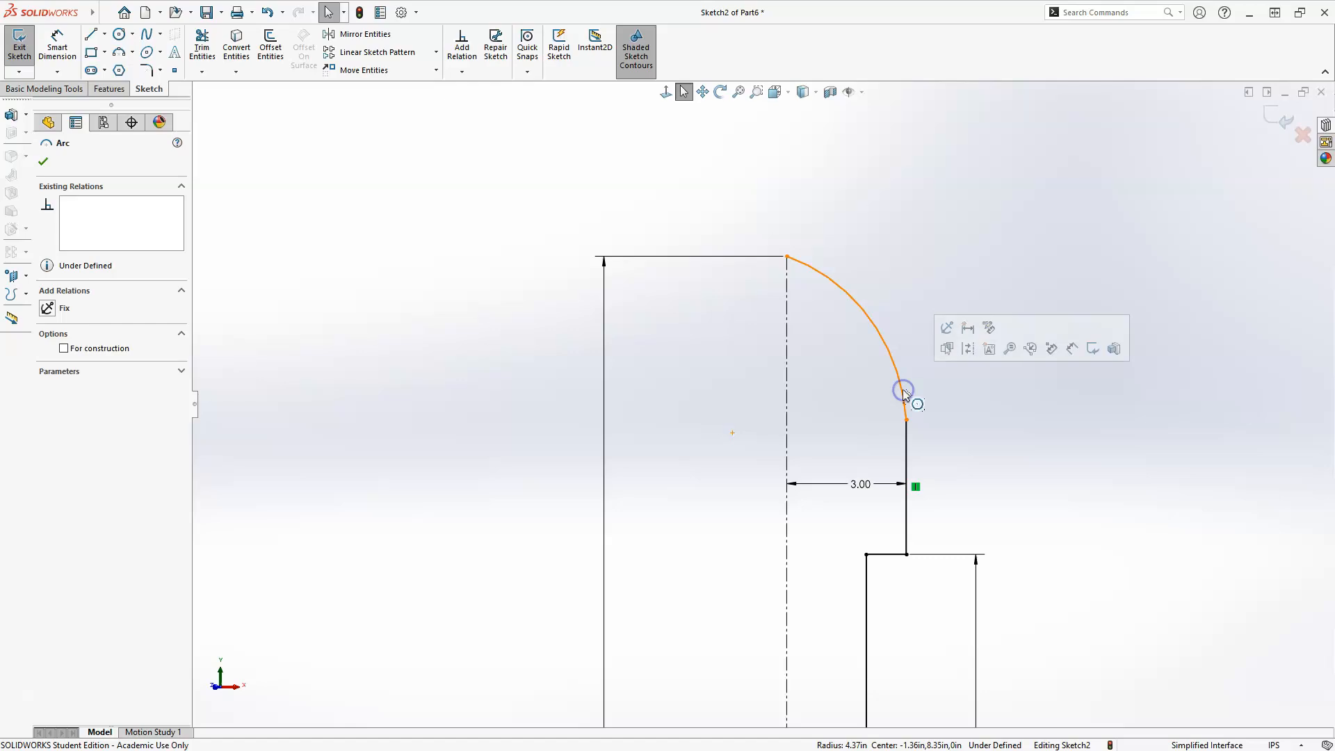
ctrl+click(907, 450)
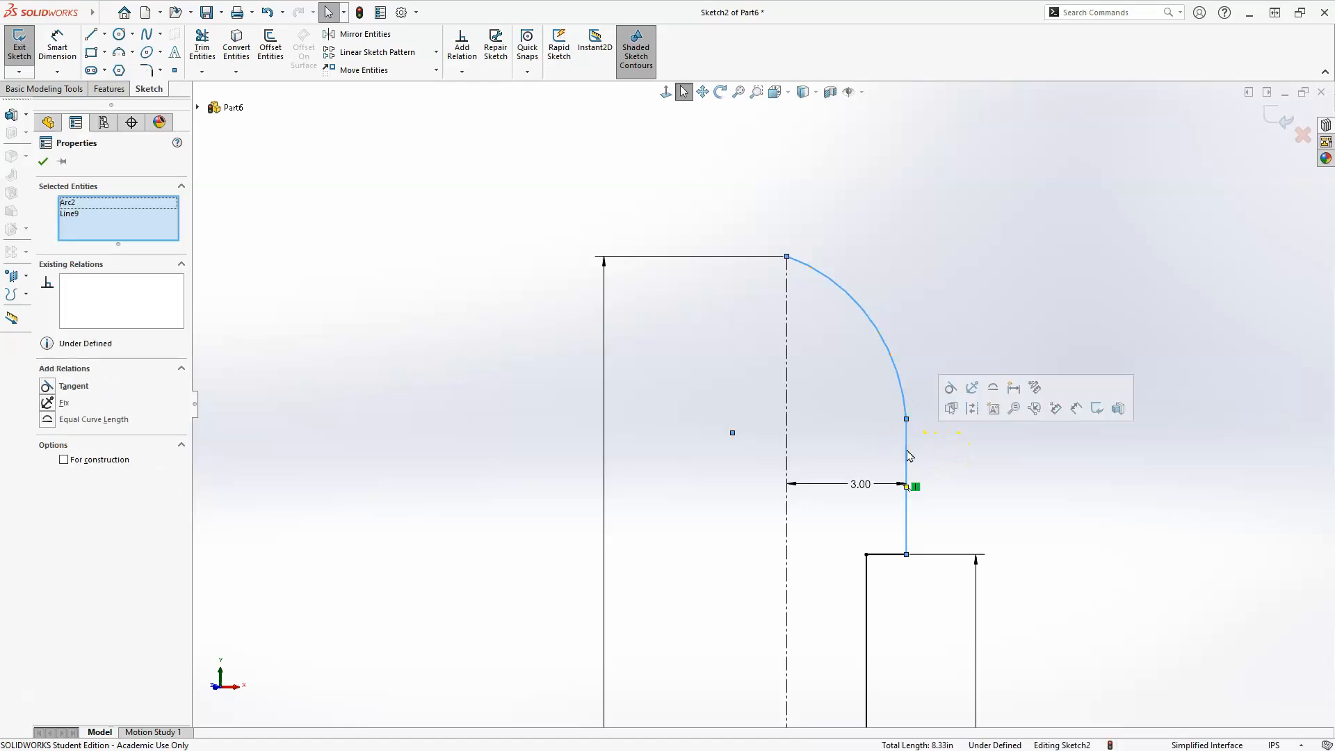
click(953, 391)
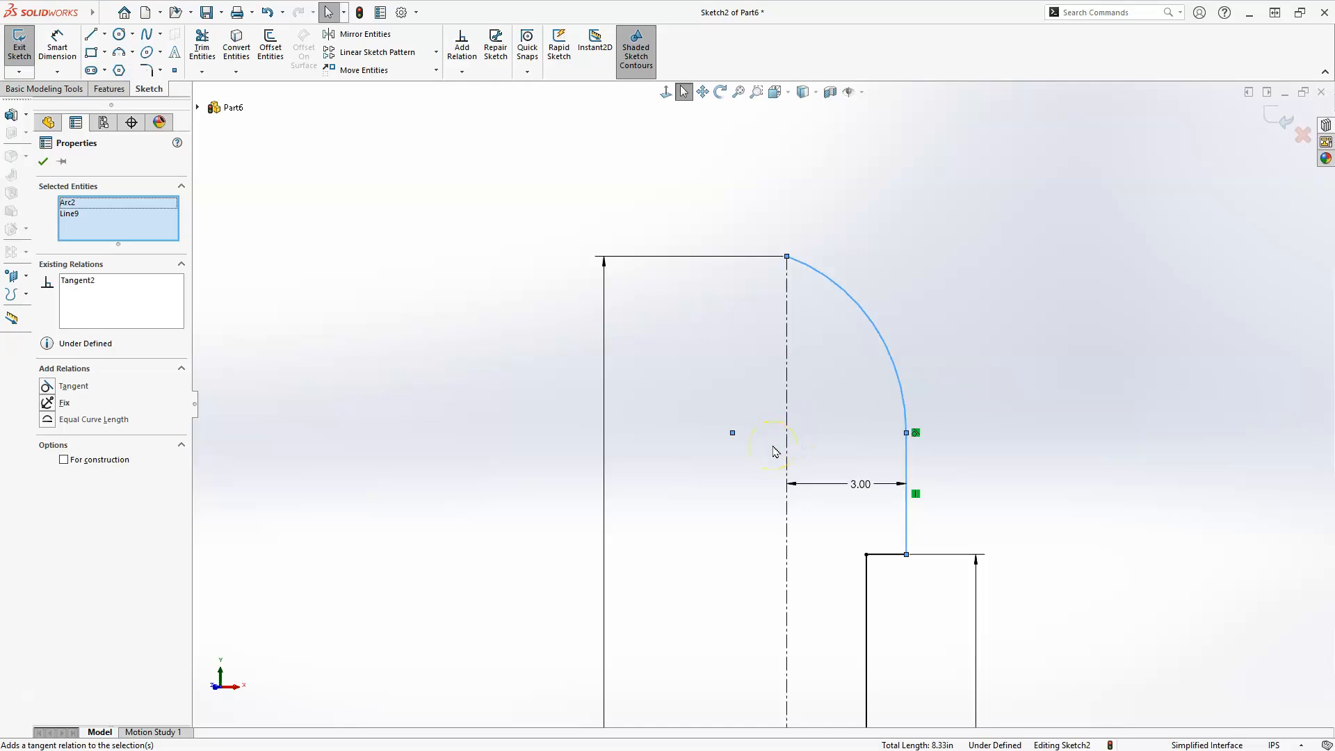
click(946, 425)
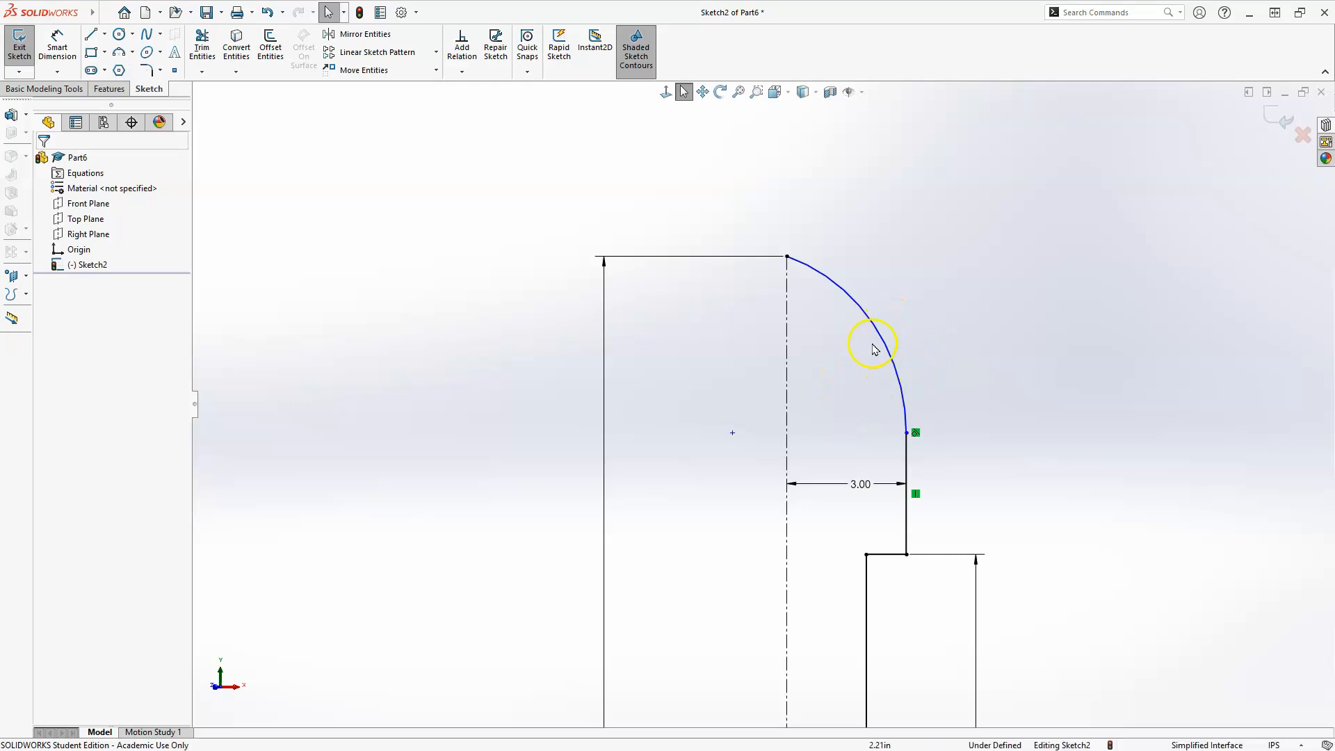
- Dimension the top arc's radius and set it to 3 in
click(57, 42)
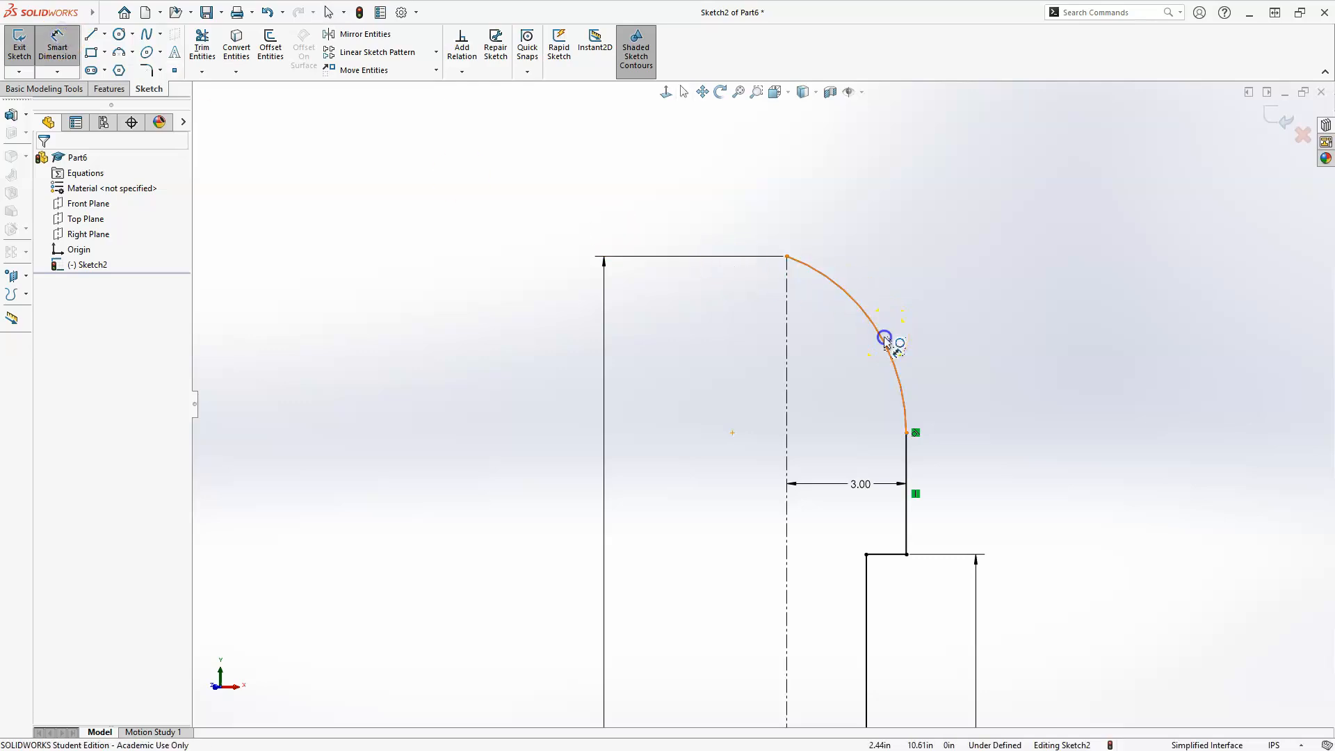
click(899, 292)
click(939, 267)
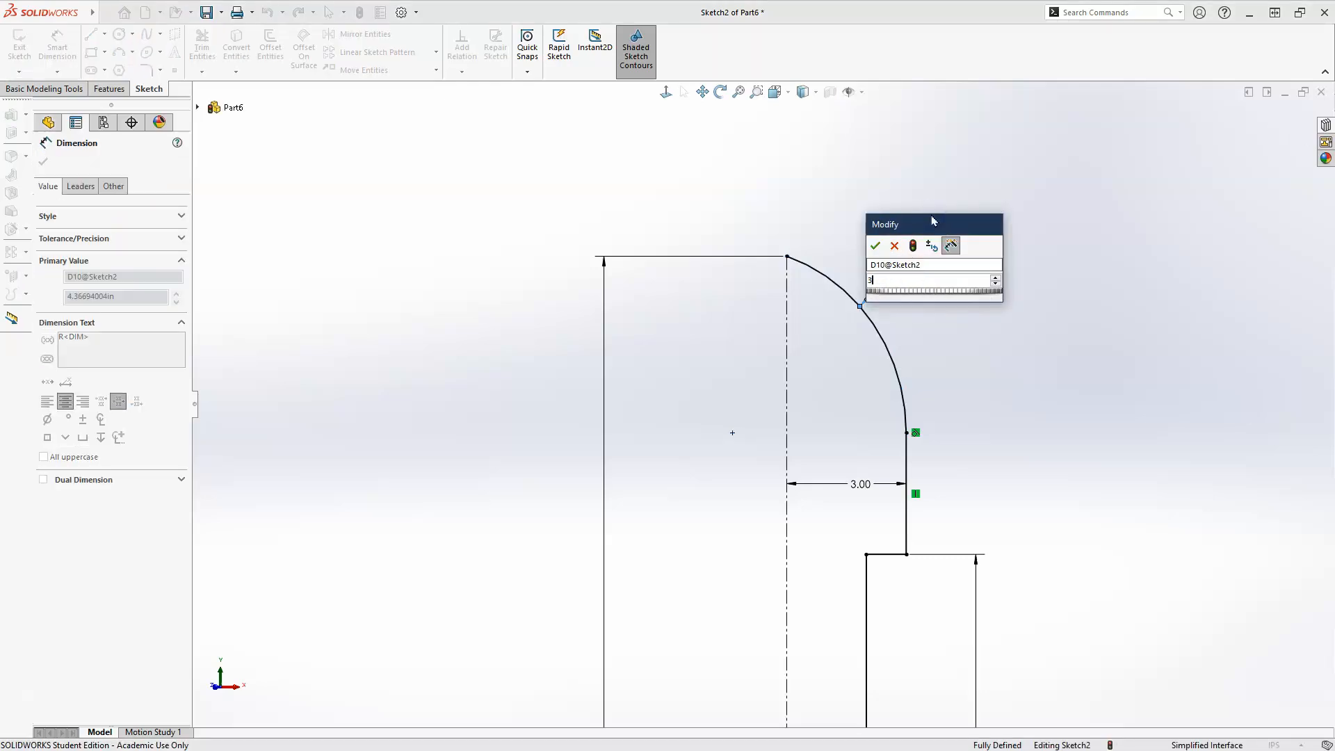
key(Return)
- Trim the circle at the centerline's lower end to its upper-right quarter, and trim away the part of the horizontal line inside it
scroll(821, 261, up, 3)
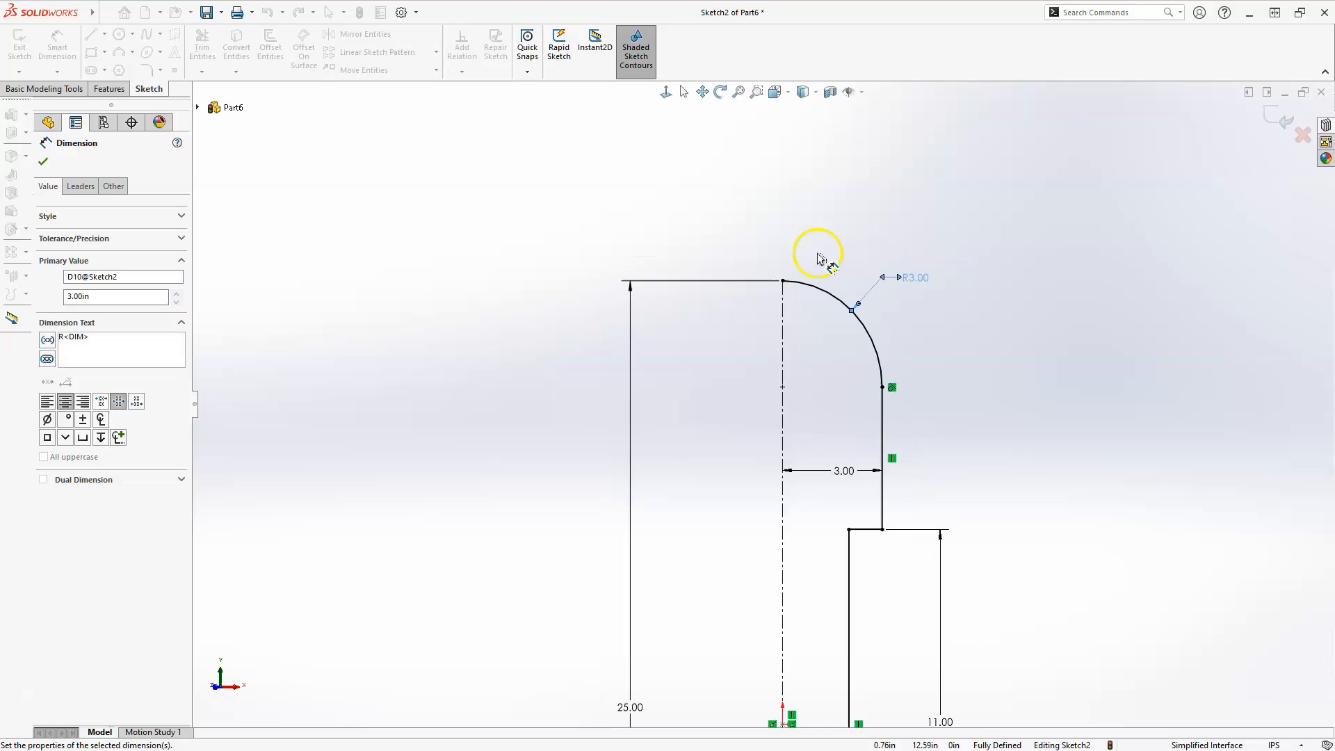
scroll(815, 567, up, 4)
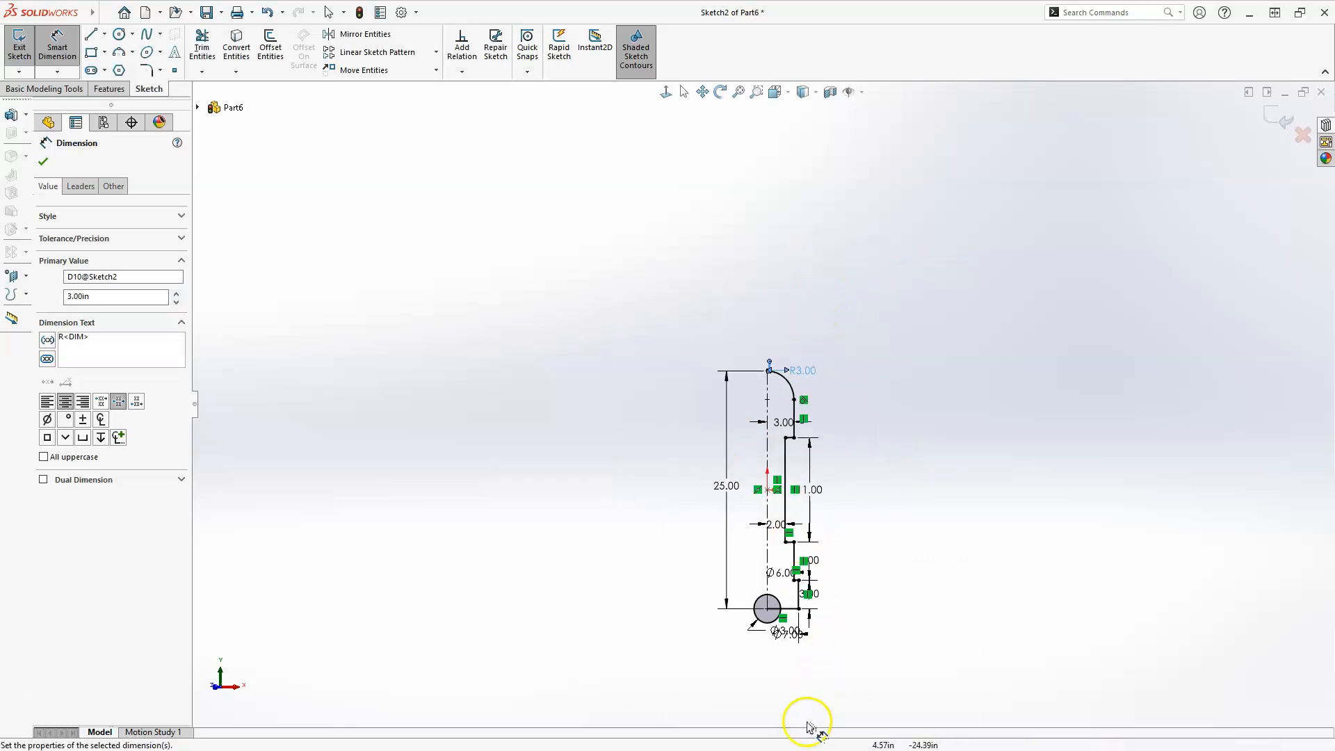
scroll(811, 723, down, 3)
scroll(747, 535, down, 3)
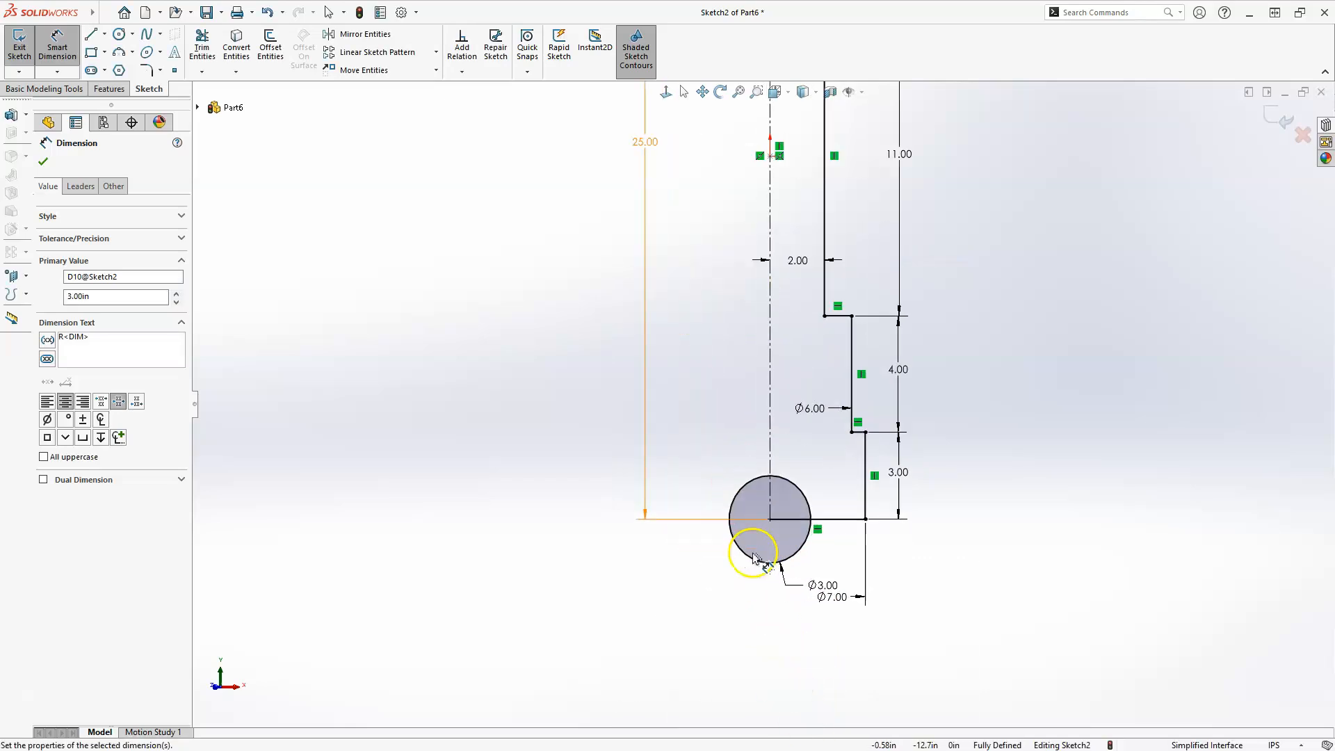
click(857, 598)
key(Escape)
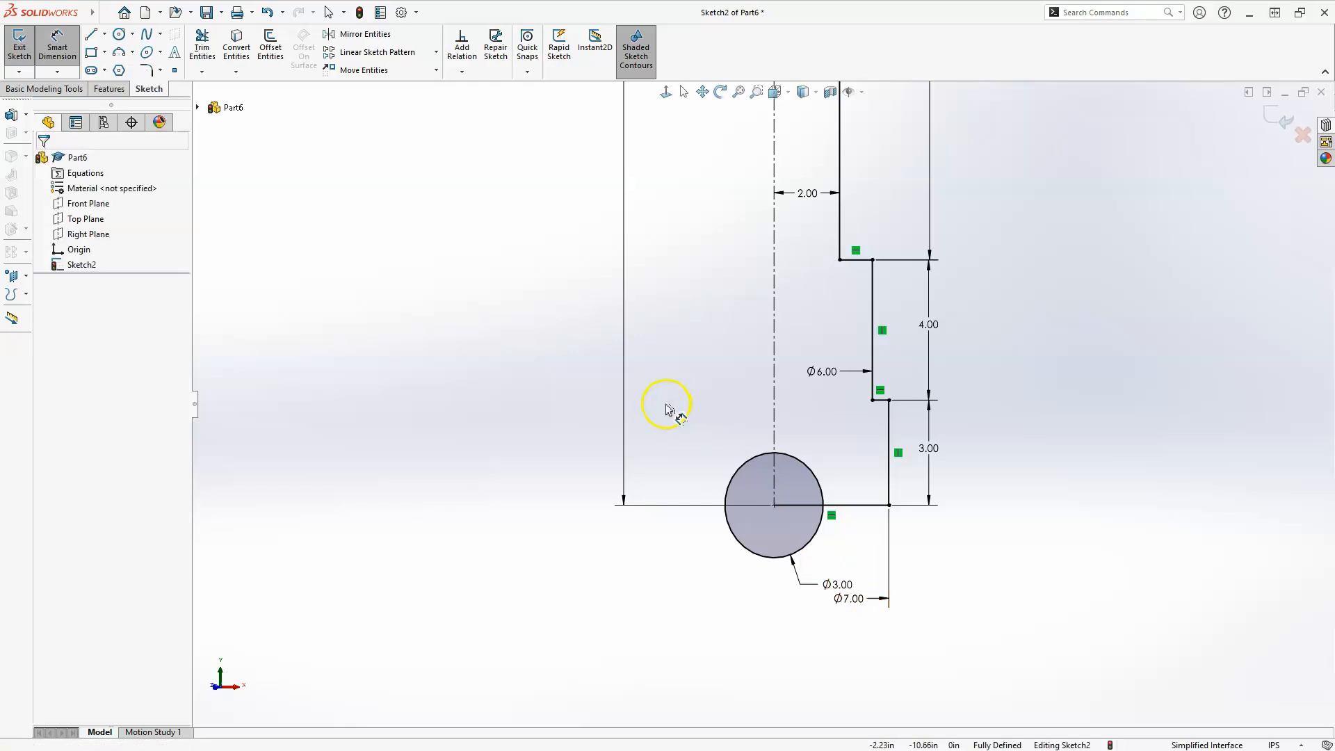
key(Escape)
click(202, 44)
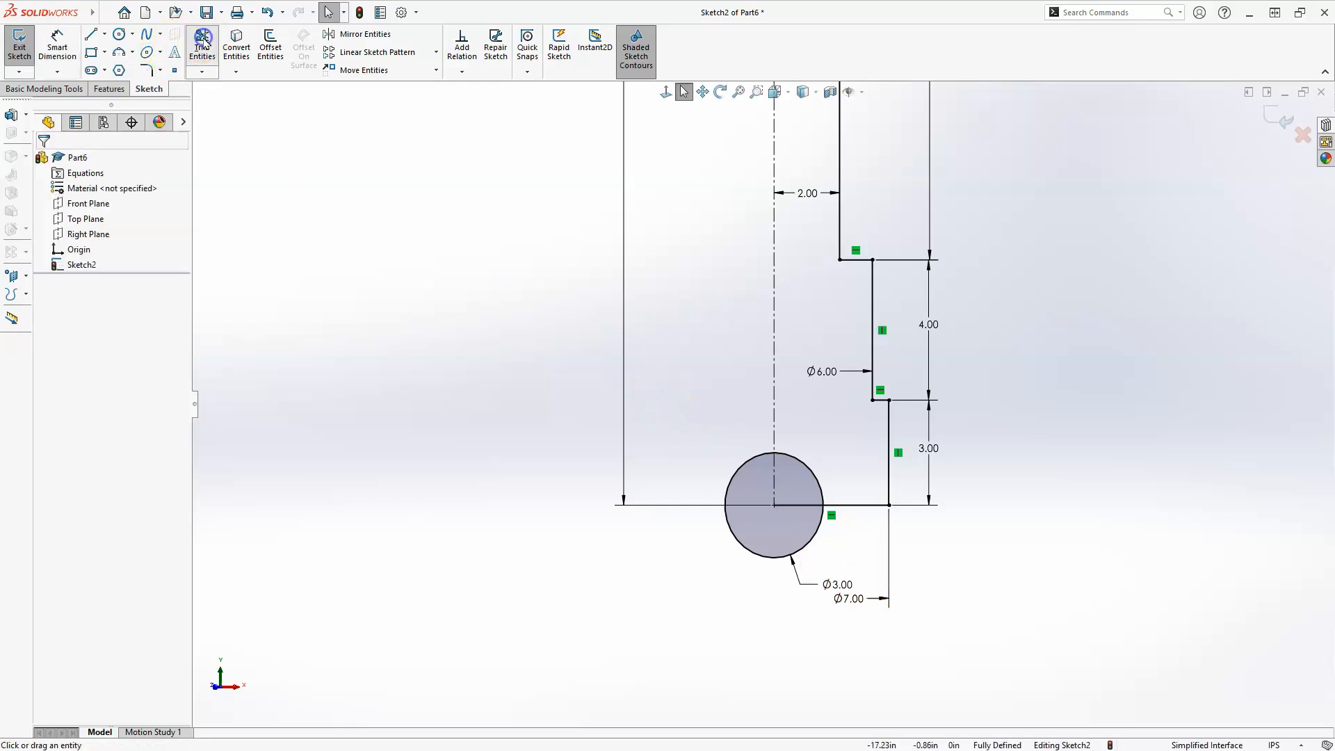
click(760, 453)
click(803, 507)
key(Escape)
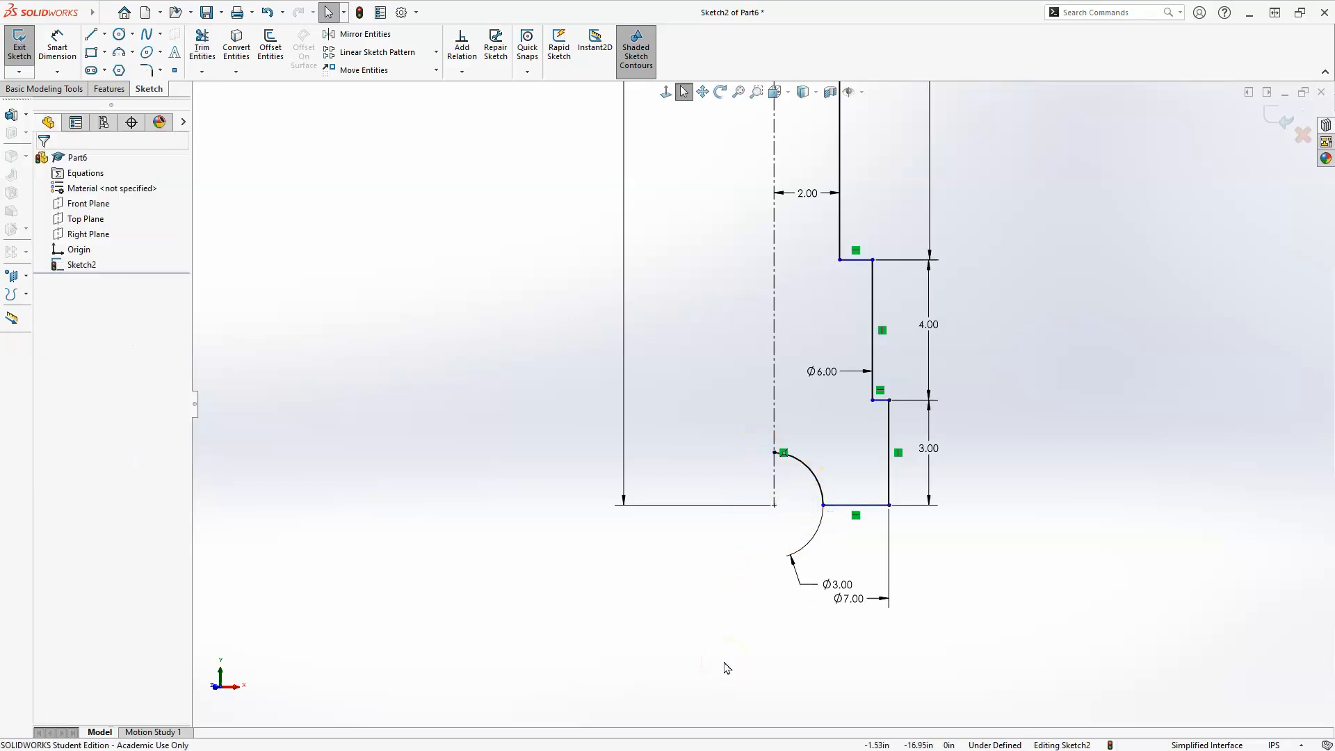
- Make the remaining lowest horizontal line coincident with the lower endpoint of the centerline
scroll(770, 477, down, 2)
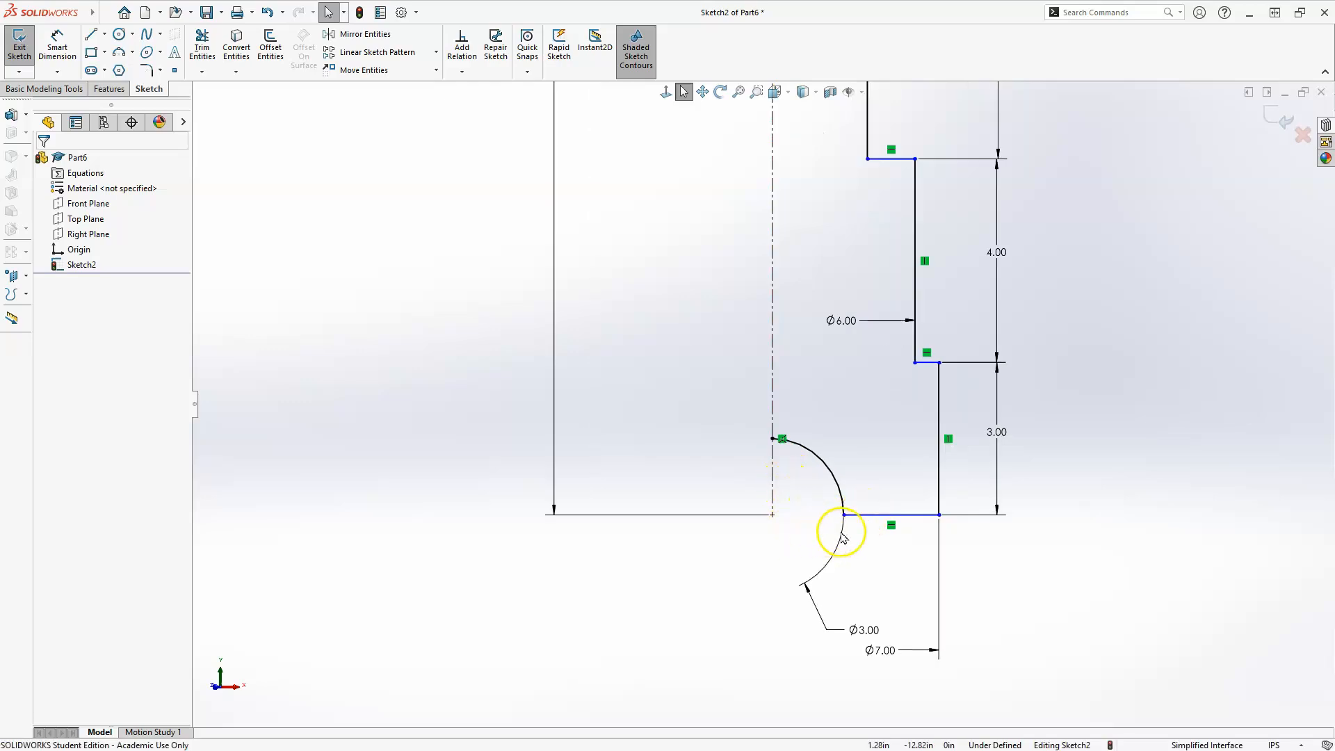
click(875, 517)
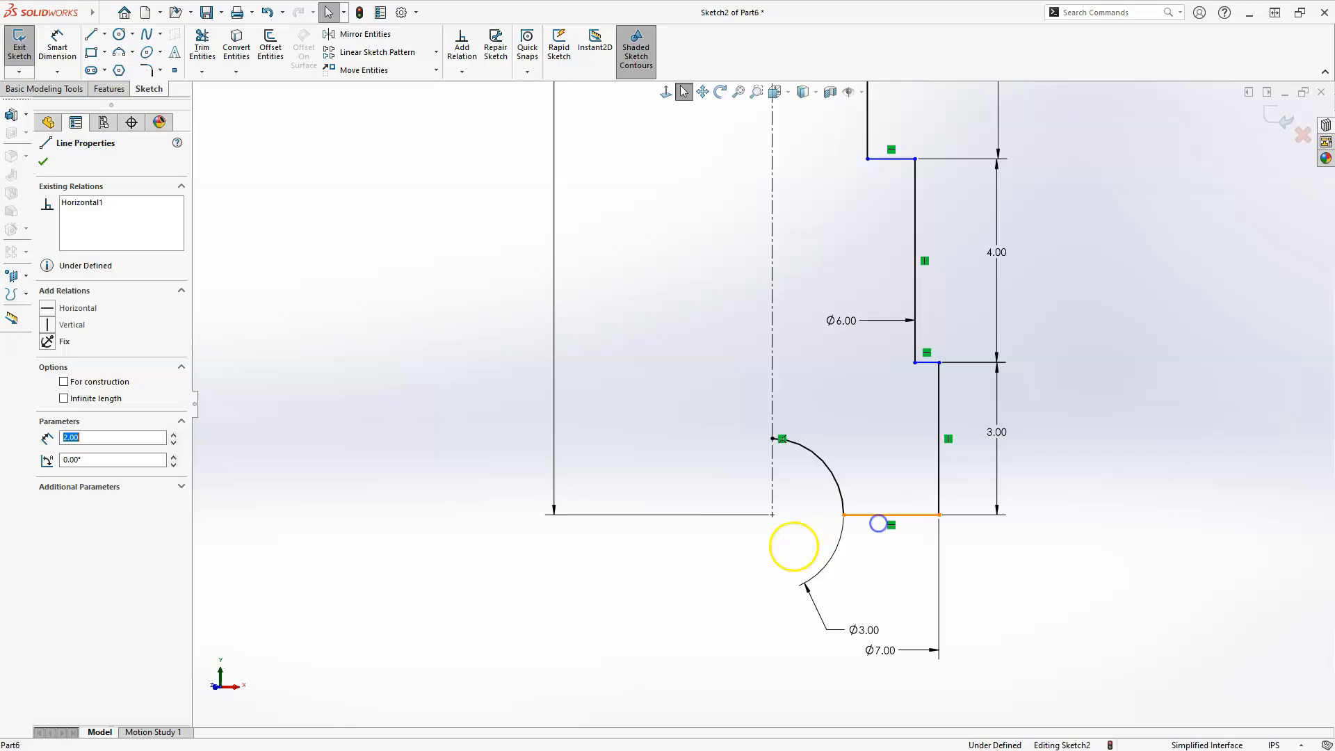
ctrl+click(772, 515)
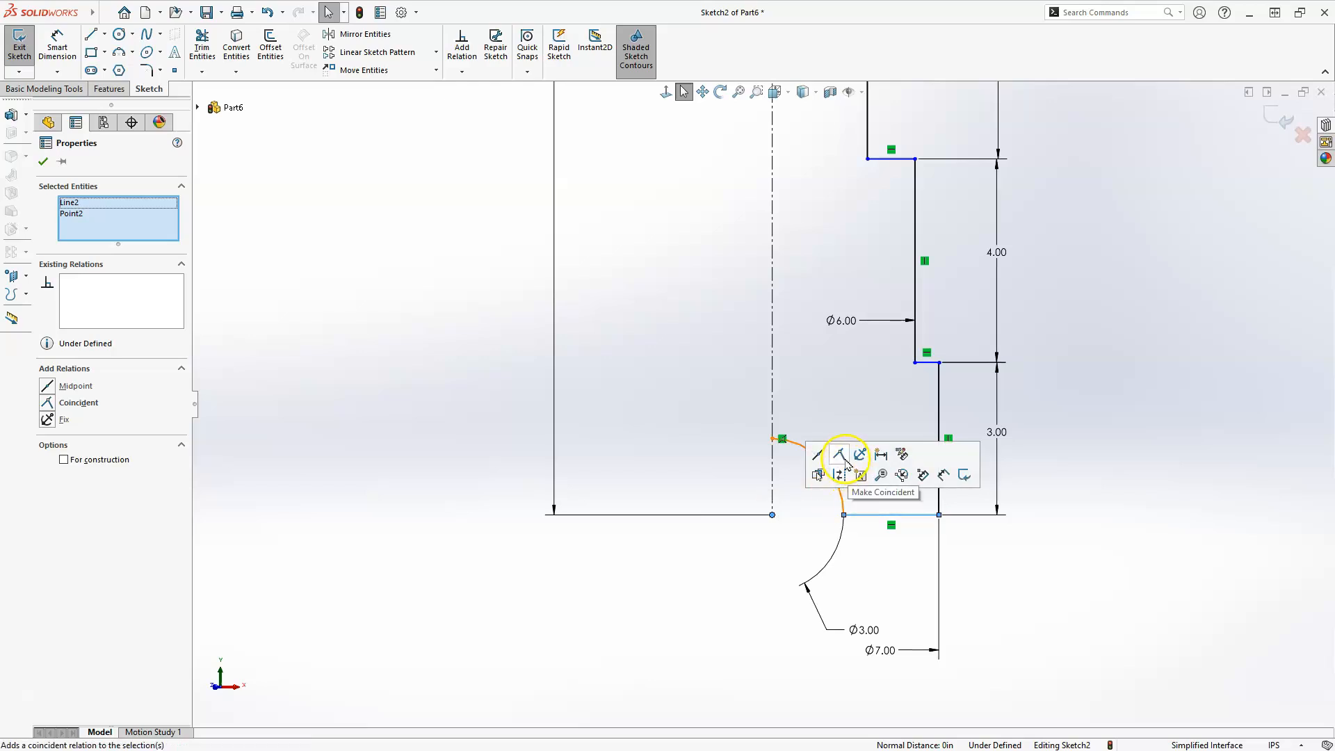
click(841, 456)
click(795, 568)
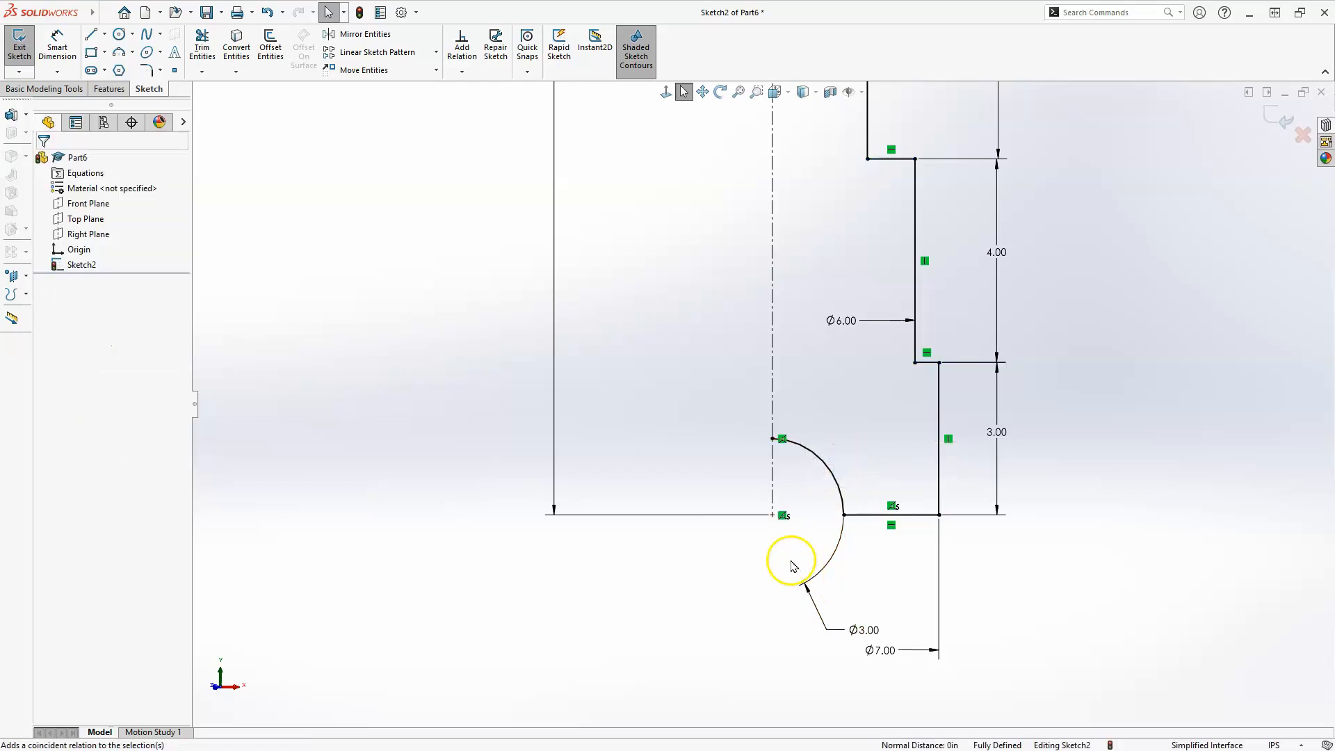
- Close the profile with a line along the centerline from the quarter arc's upper end to the top of the R3 arc
scroll(693, 459, up, 9)
scroll(813, 179, down, 3)
scroll(815, 184, down, 1)
scroll(723, 382, up, 3)
scroll(716, 555, down, 2)
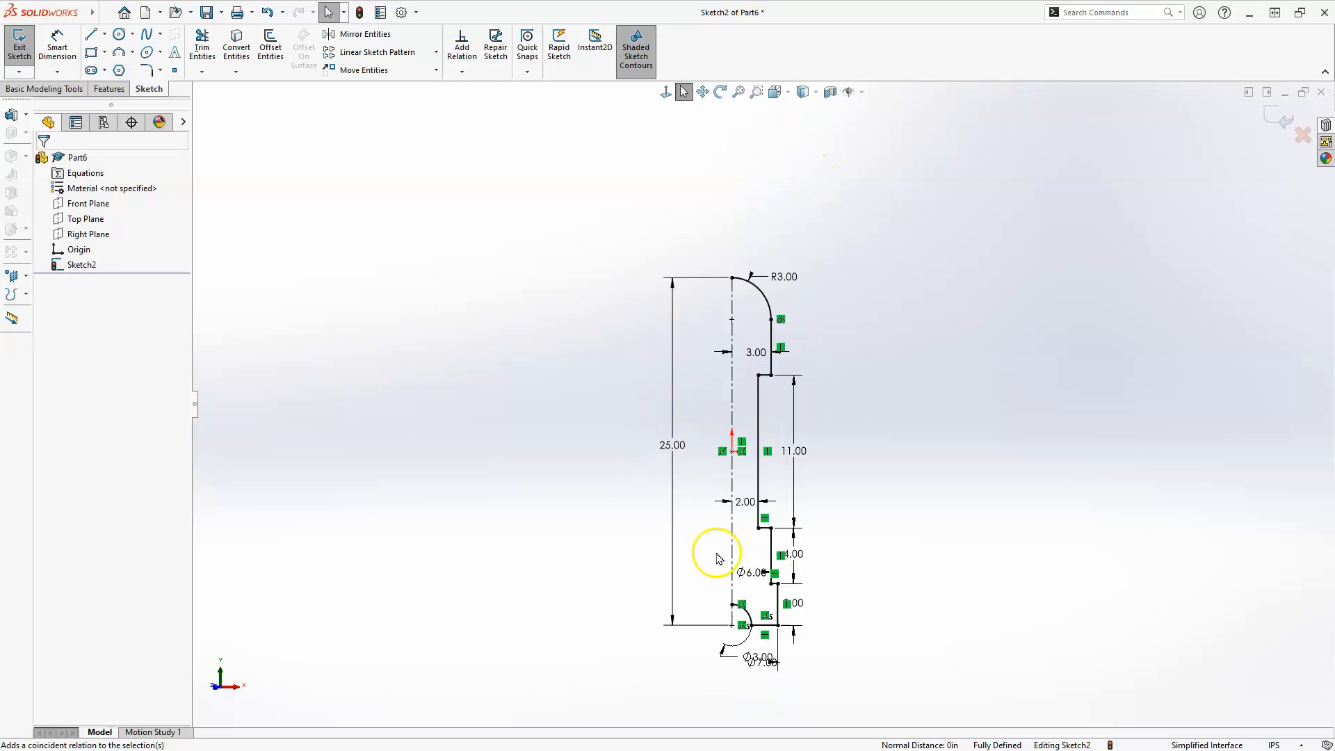
scroll(720, 272, down, 1)
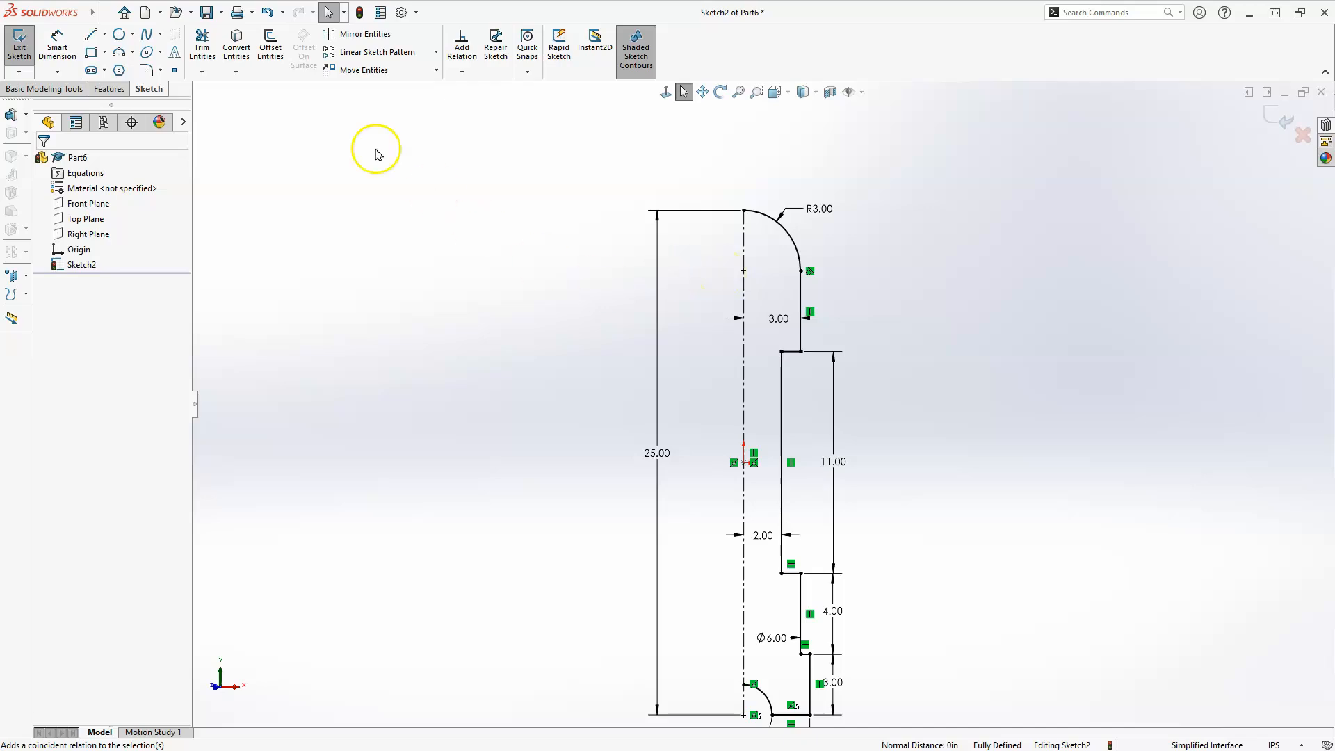
click(91, 34)
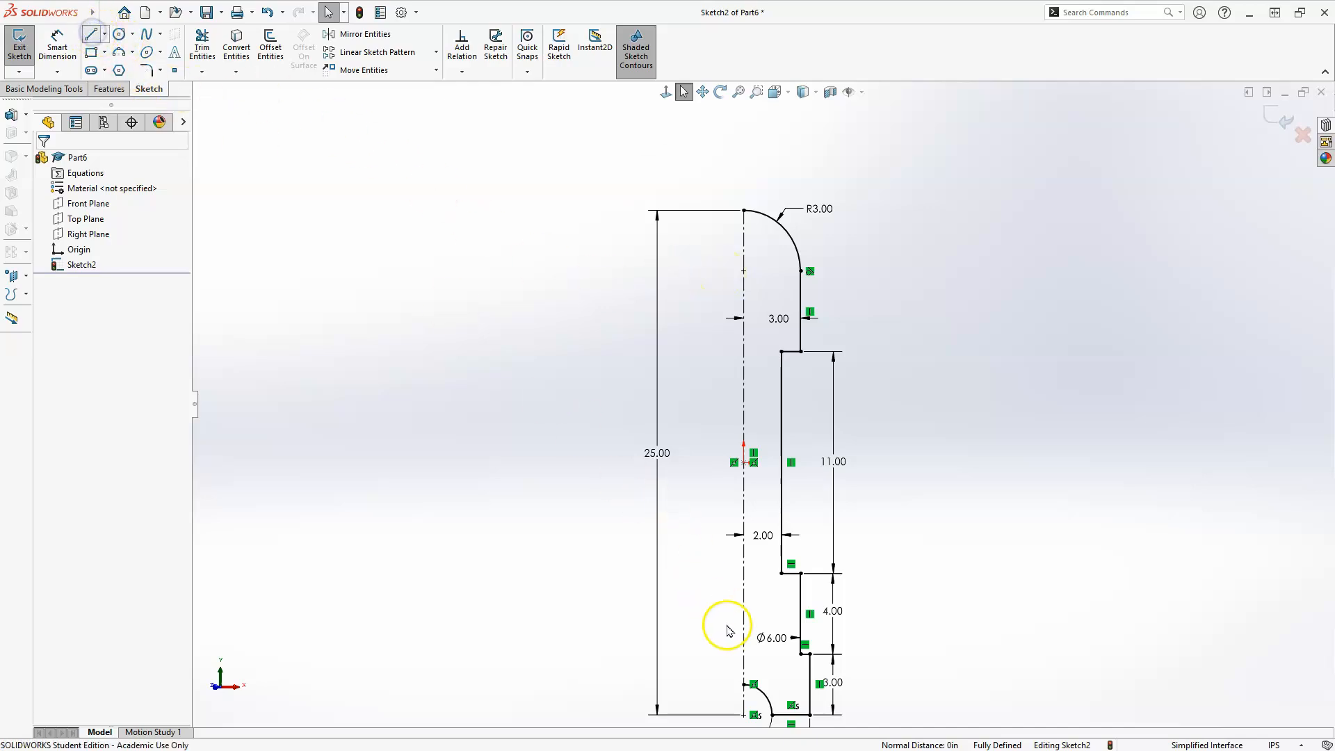
click(744, 685)
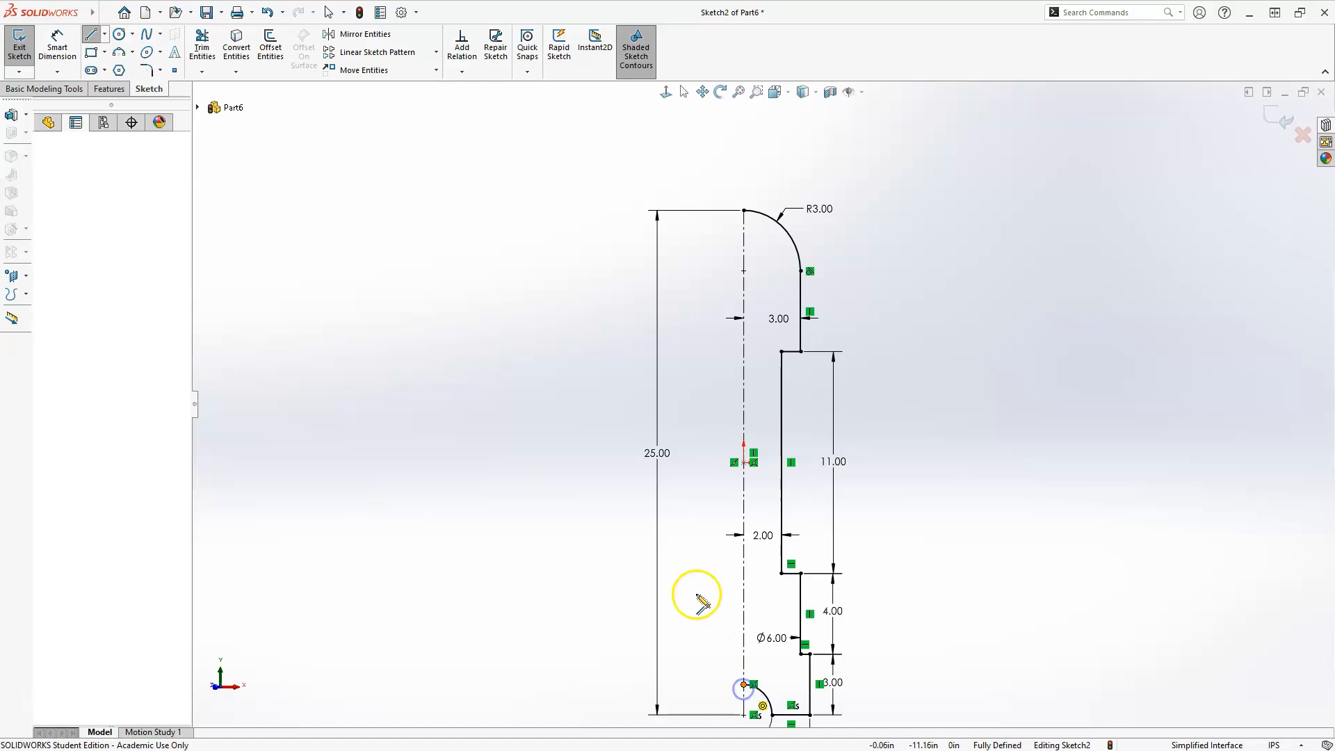
click(744, 210)
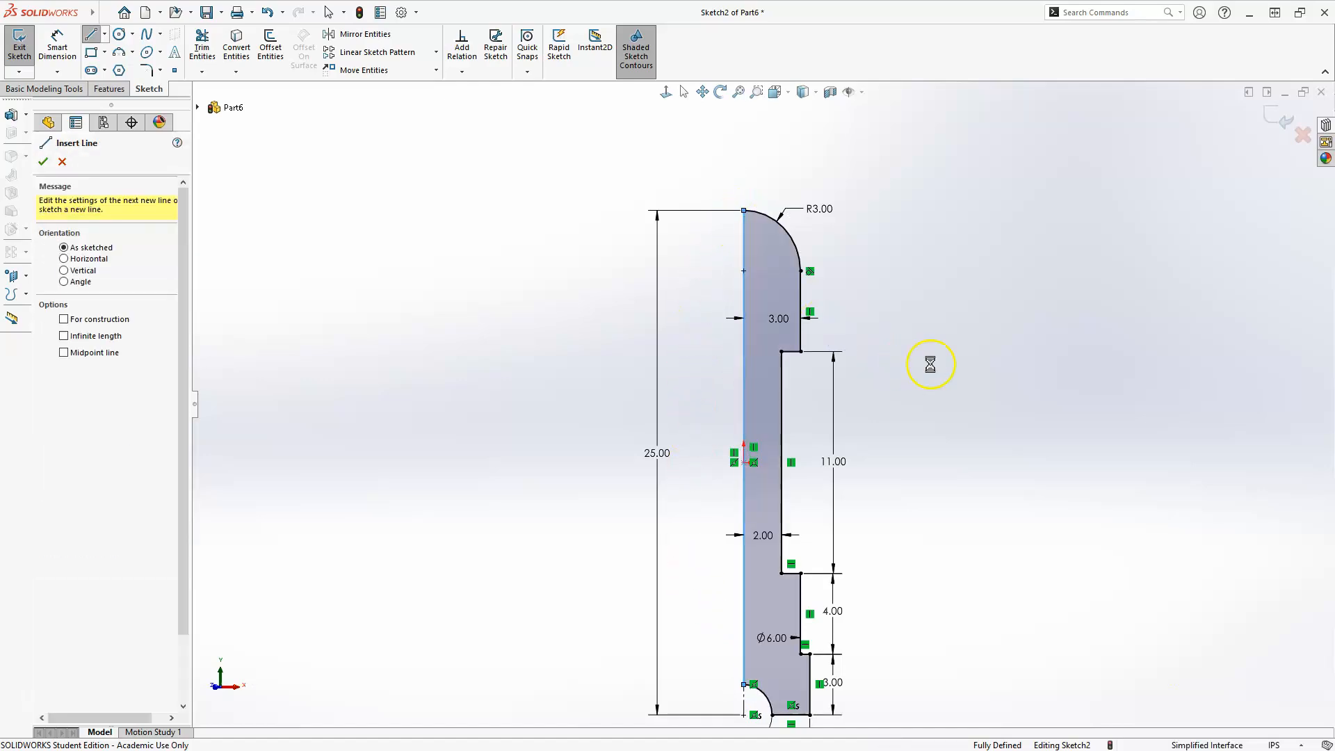
key(Escape)
- Exit the sketch and revolve the closed profile 360° about the centerline as a solid boss
scroll(696, 362, up, 3)
scroll(807, 556, down, 2)
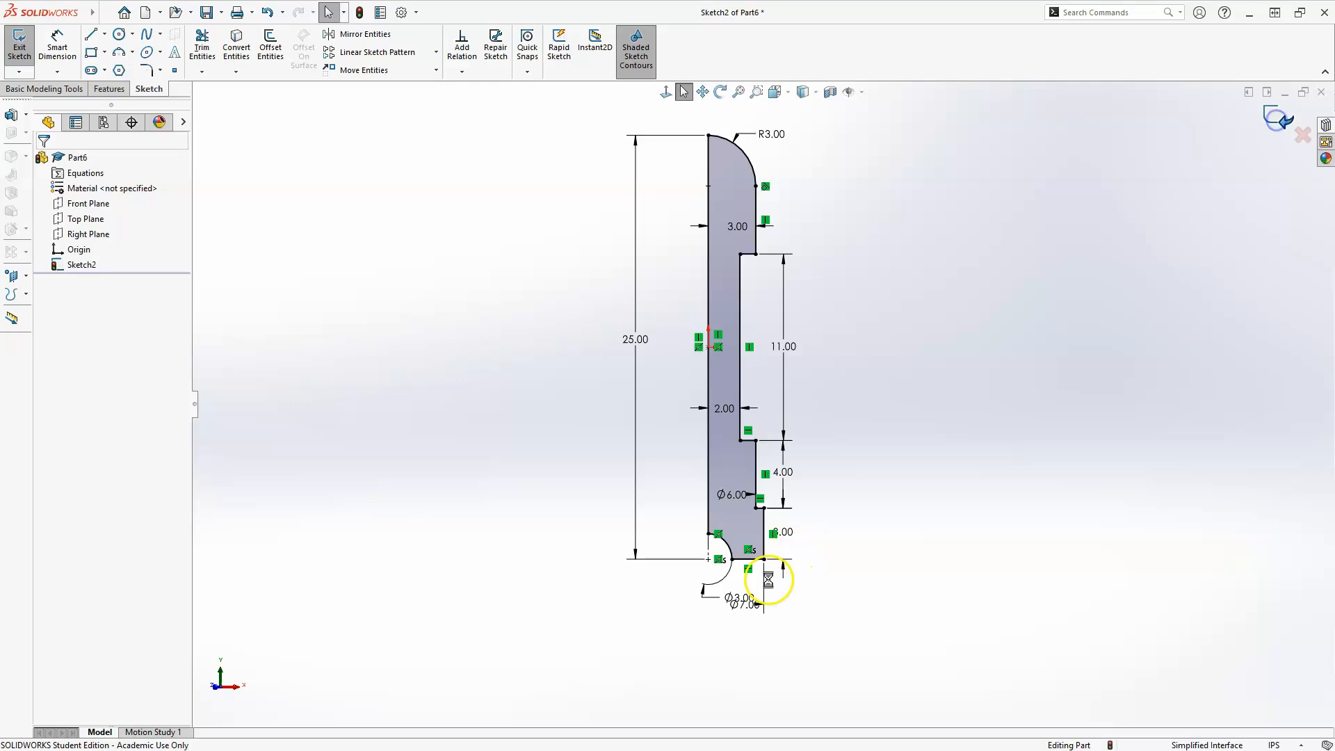
key(ctrl+b)
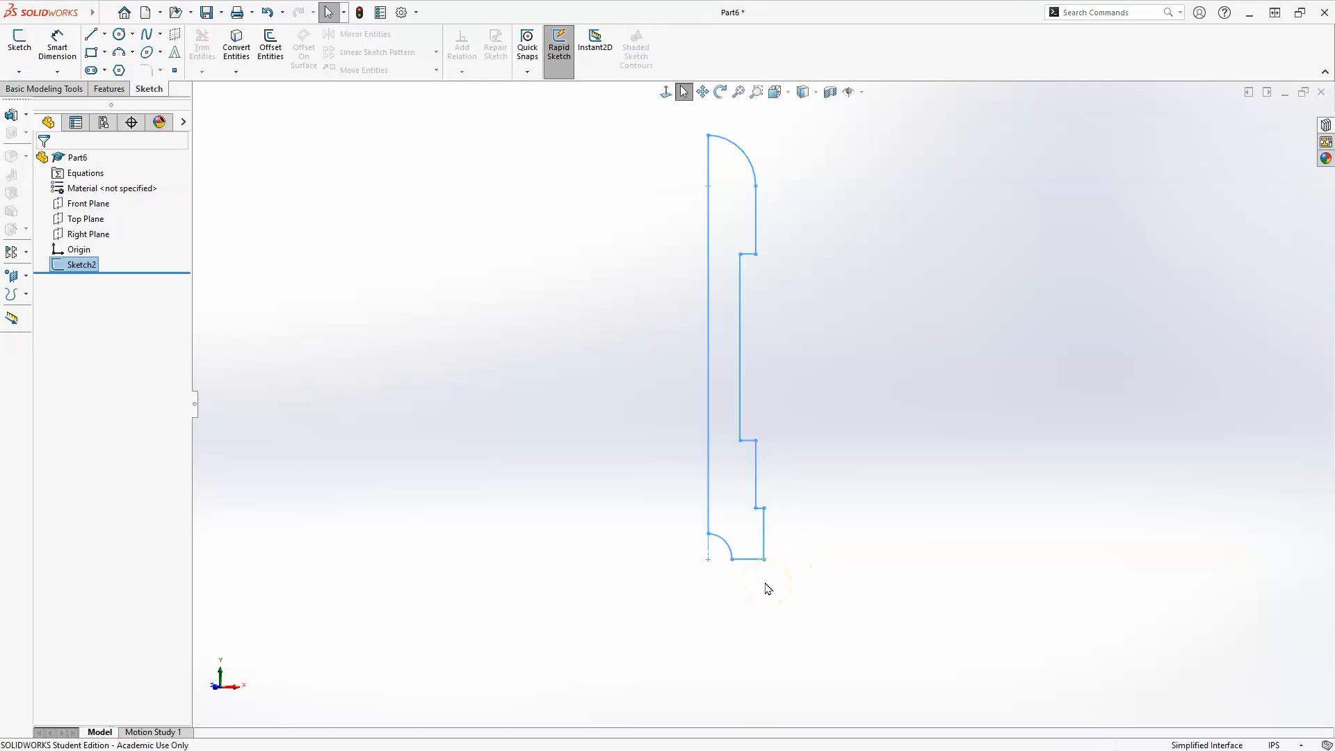
click(101, 89)
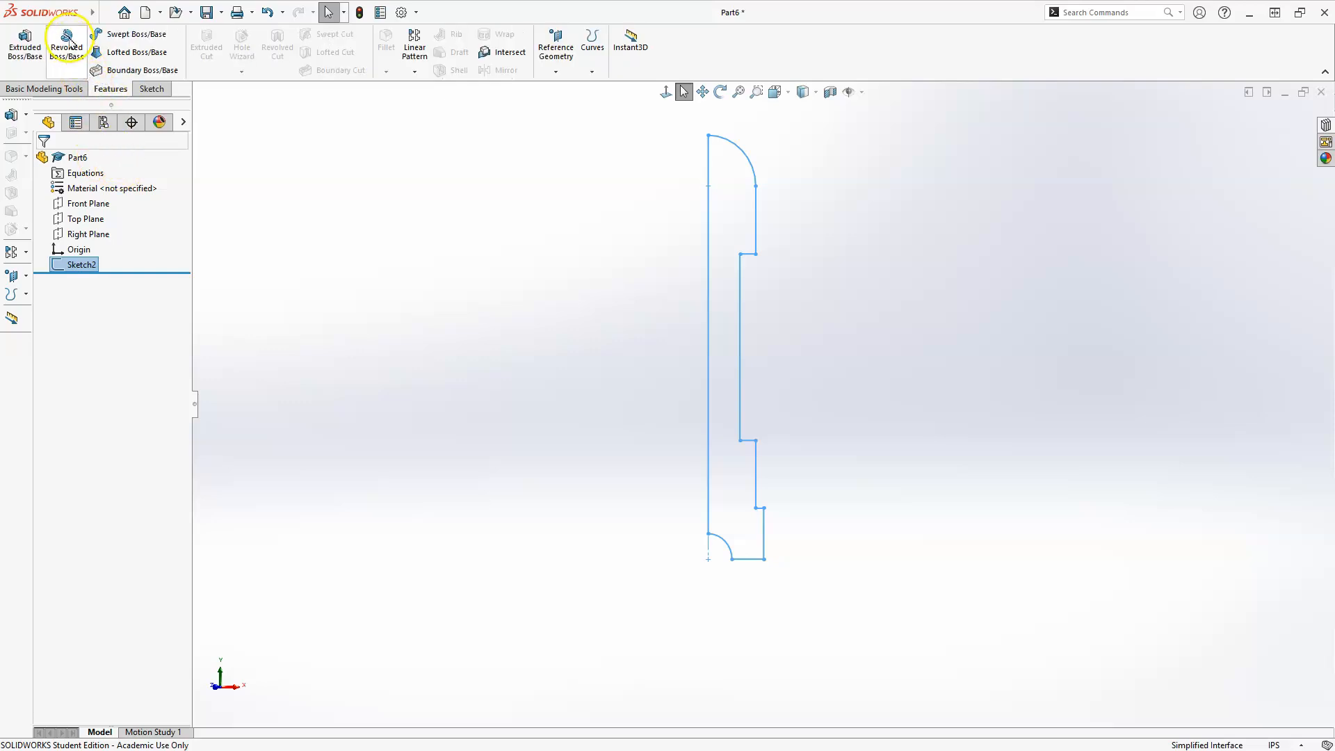
click(69, 39)
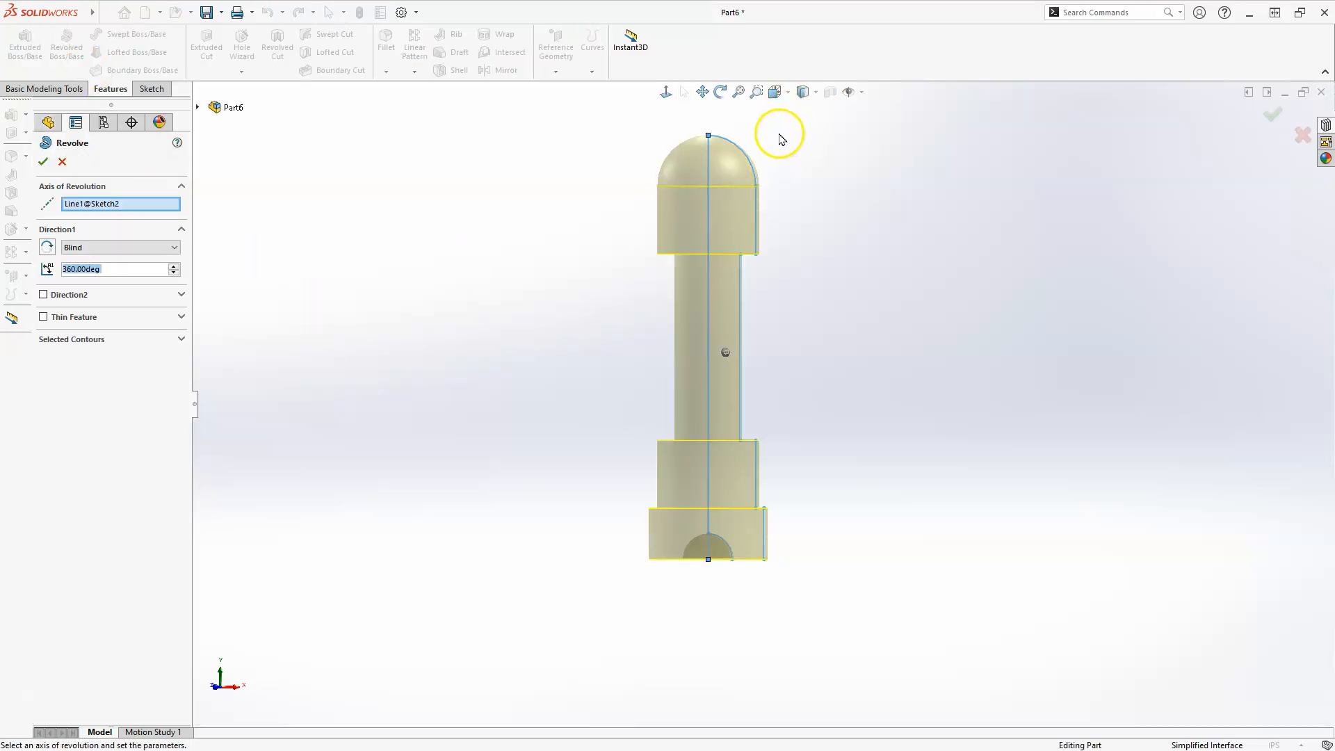
click(43, 162)
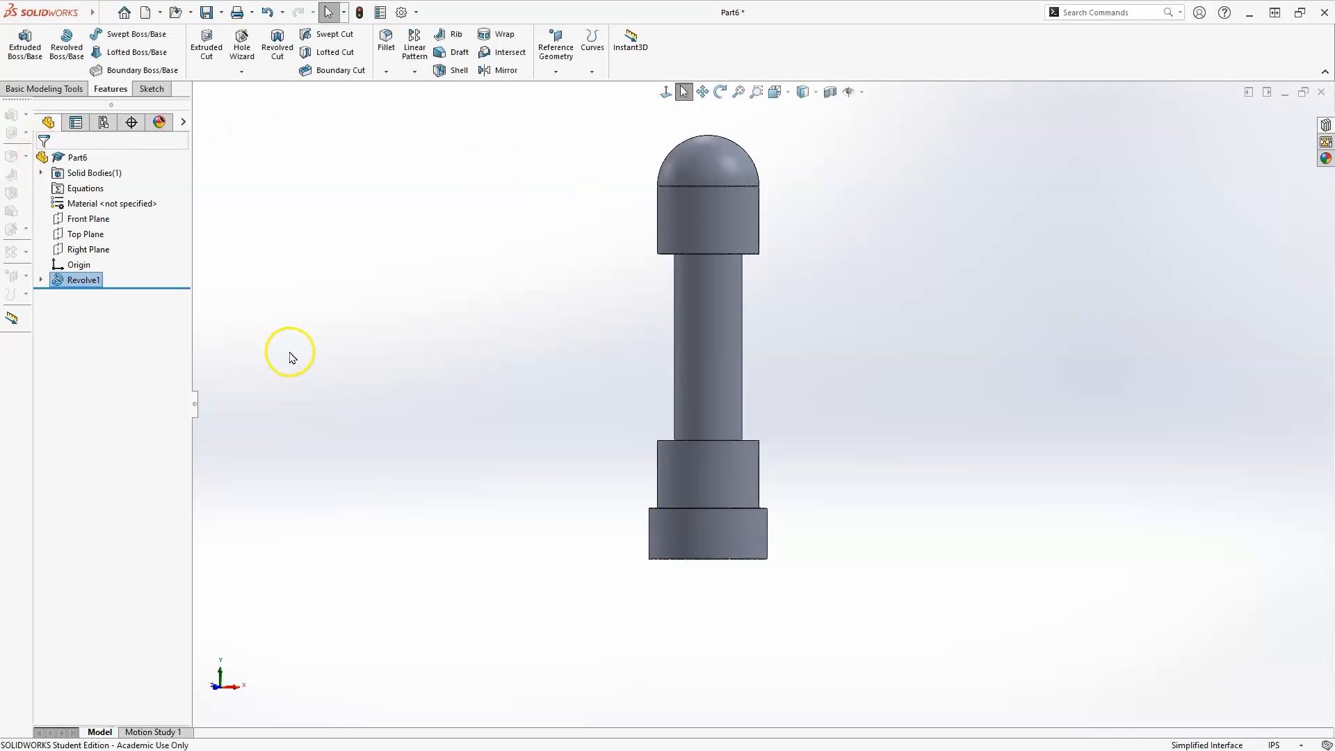
- Apply a 1 in symmetric, circular-profile fillet to the two circular edges where the narrow shaft meets the upper and lower steps
scroll(577, 280, up, 3)
middle_drag(780, 238, 769, 304)
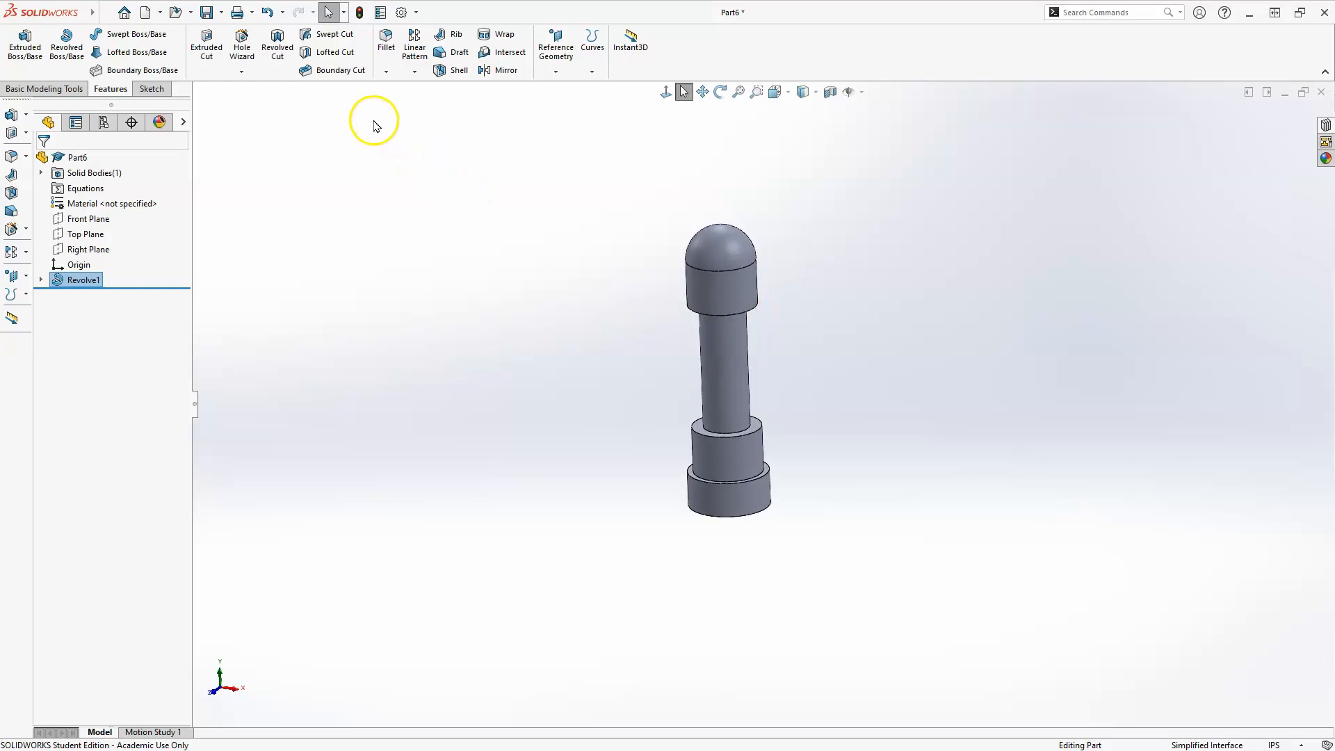
click(388, 40)
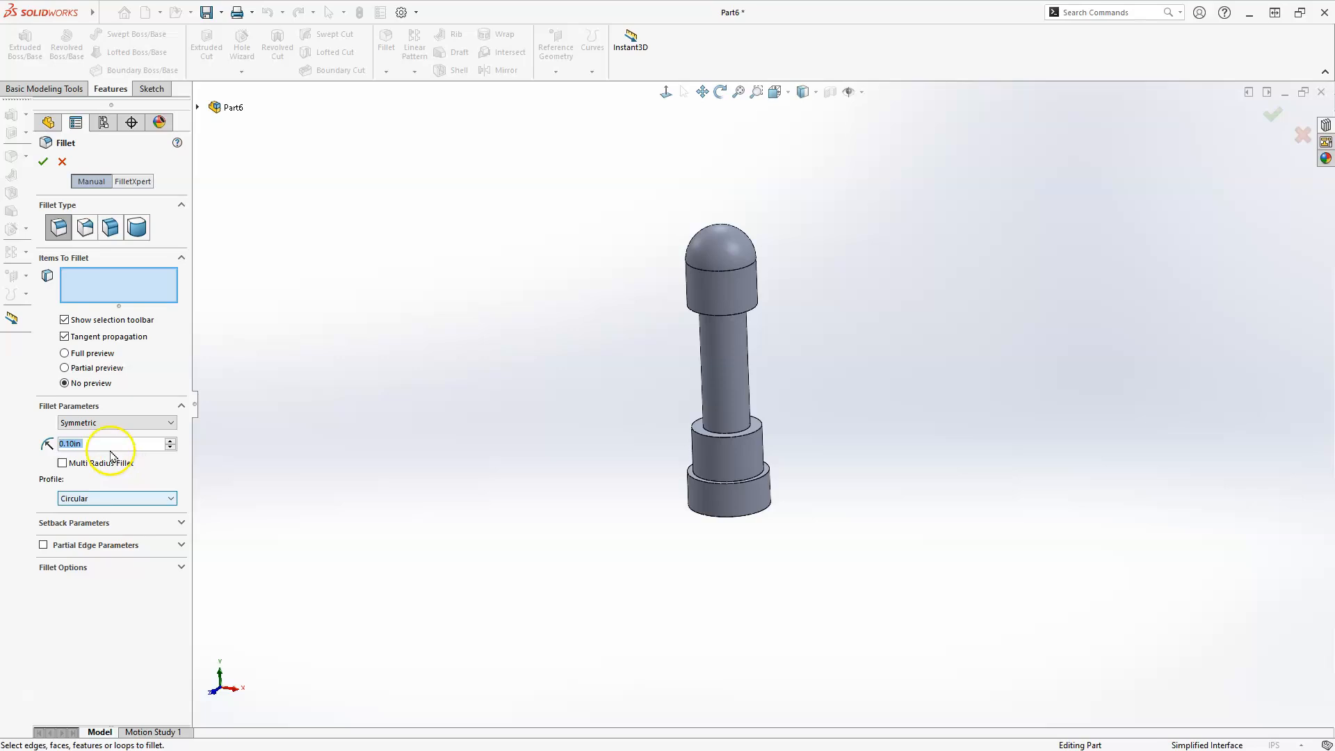
text(1)
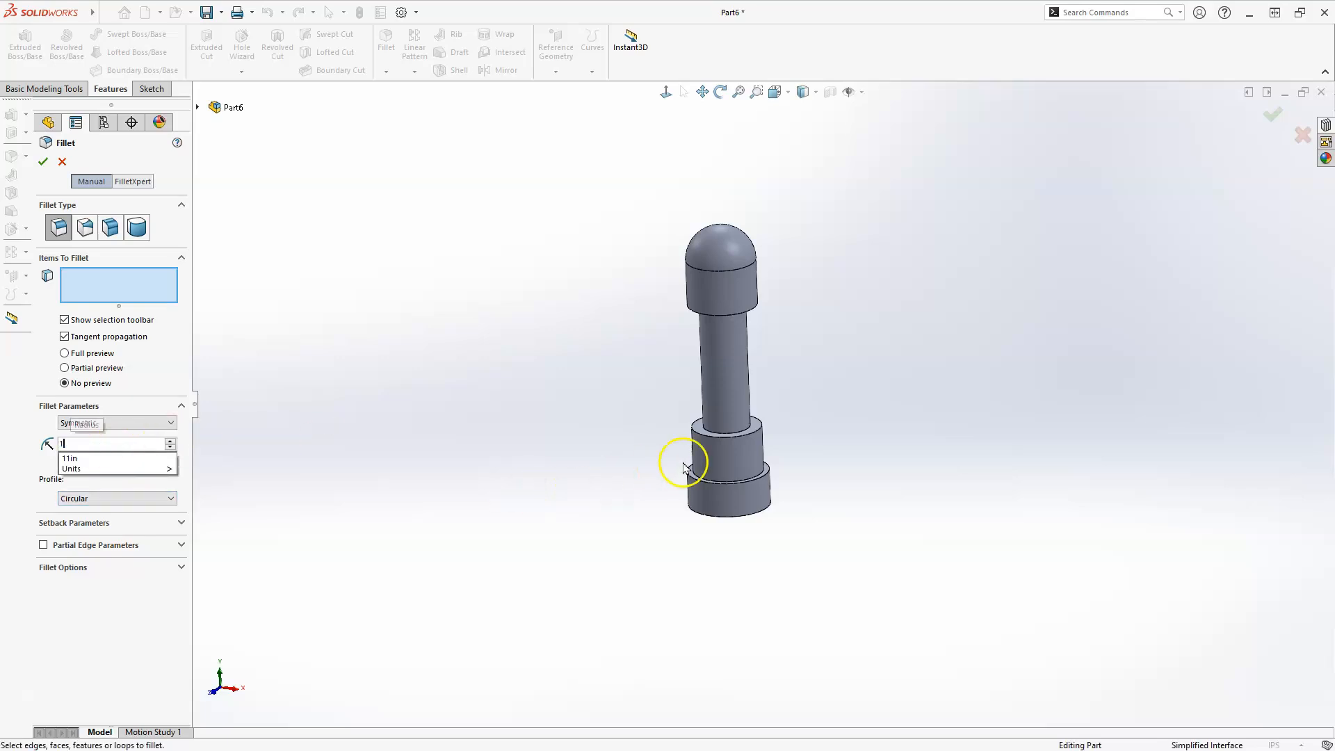
scroll(728, 418, down, 3)
key(Return)
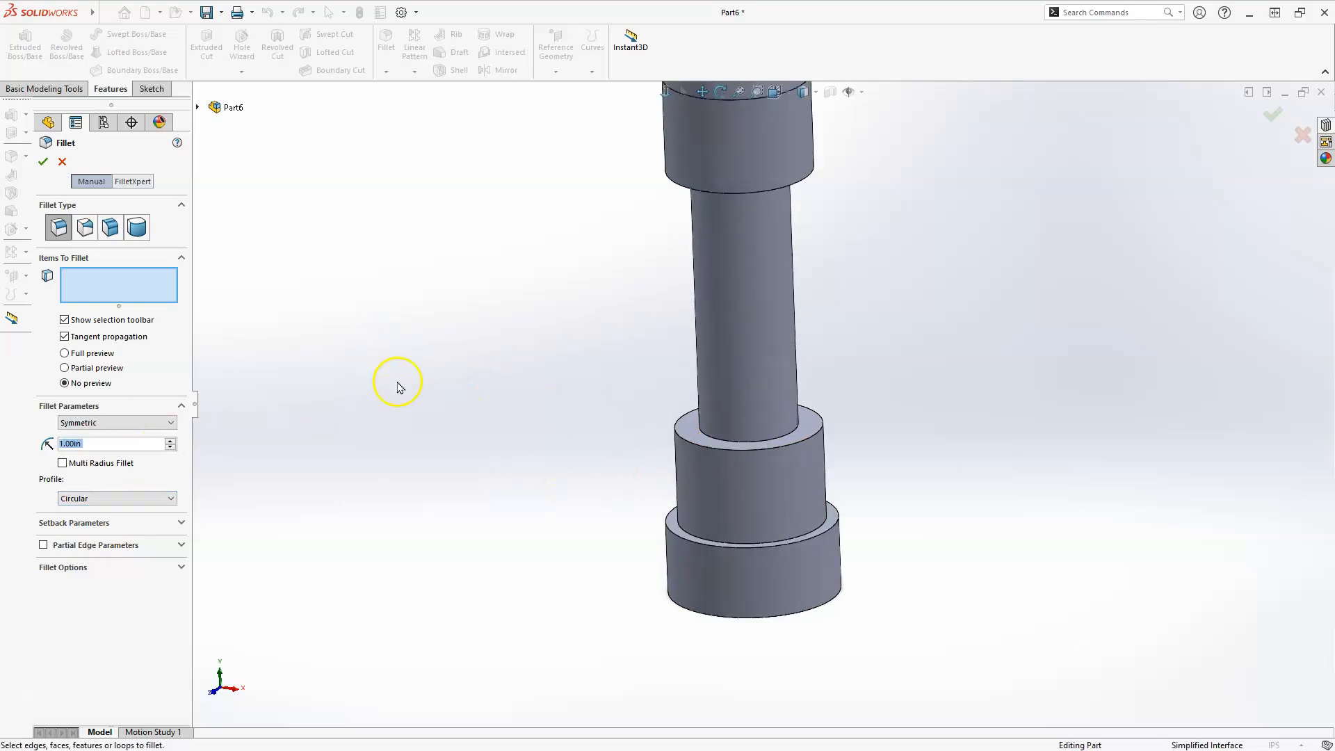
click(713, 438)
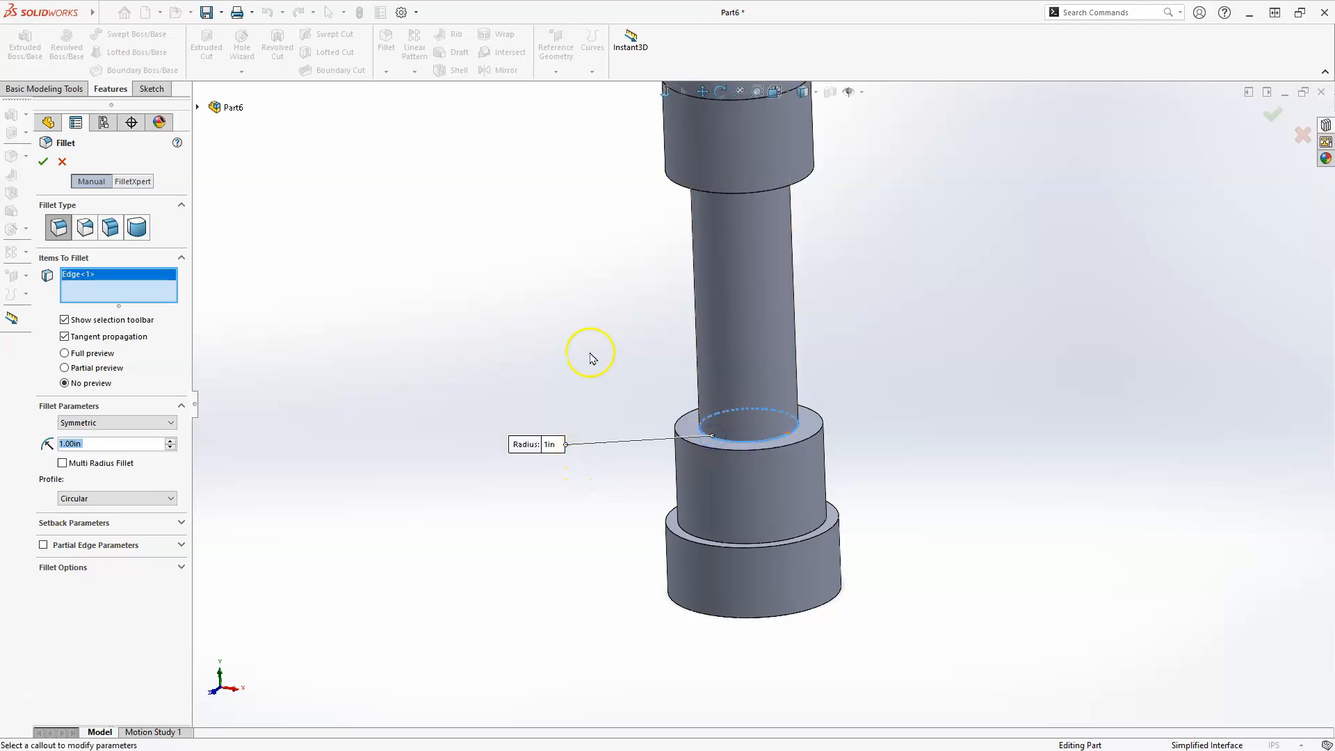
middle_drag(704, 301, 700, 179)
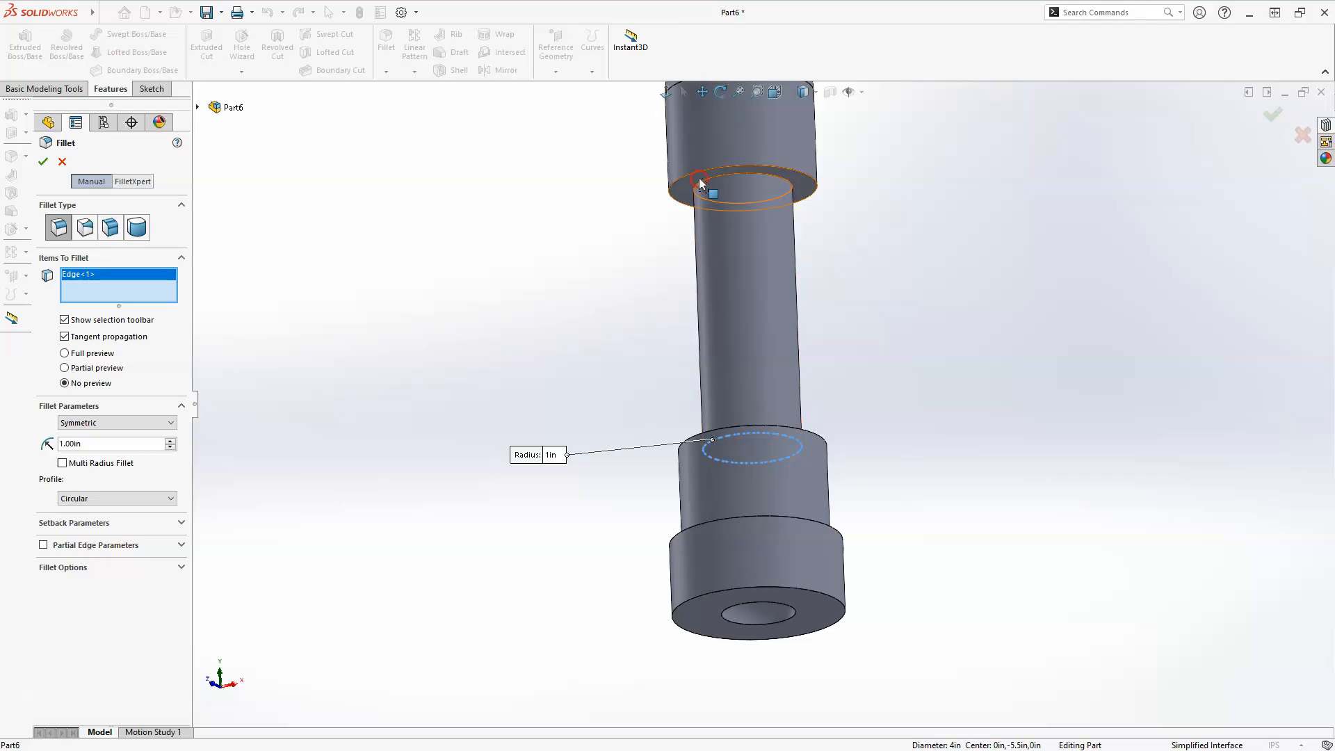
scroll(699, 183, down, 5)
click(720, 252)
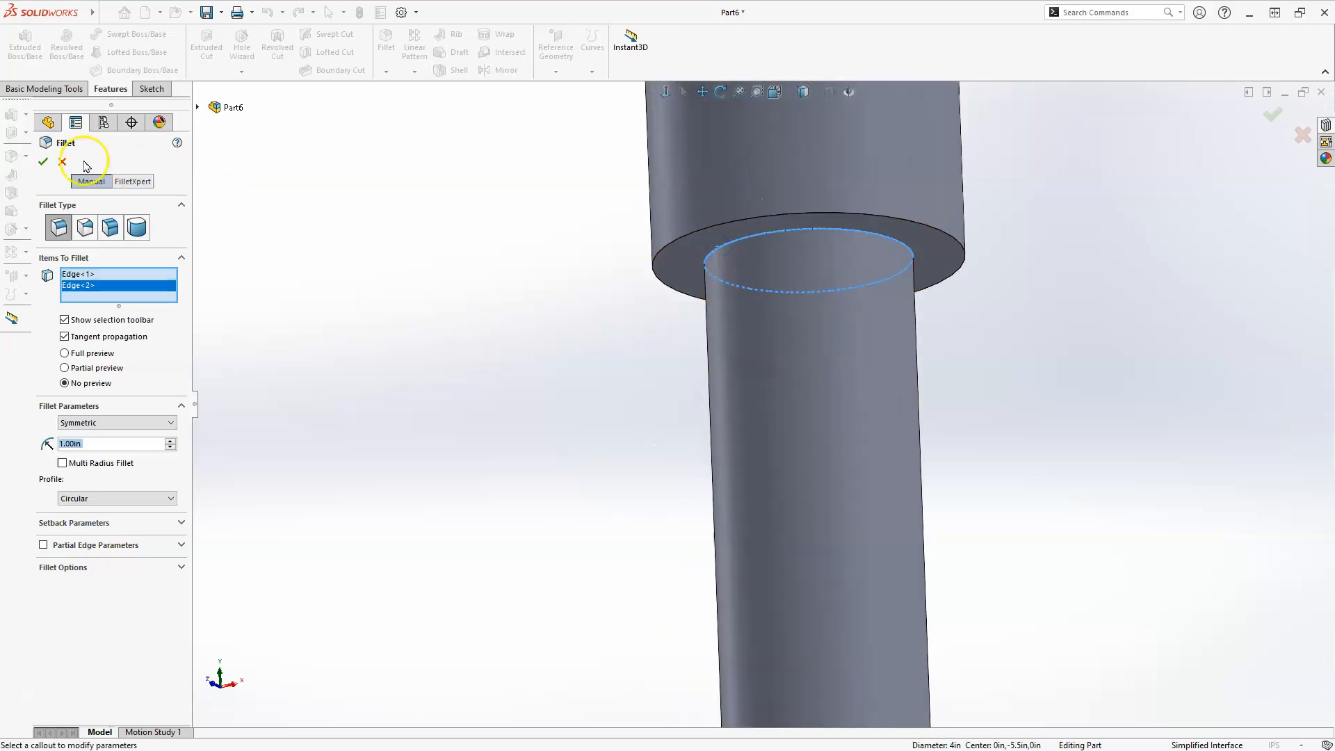
click(43, 162)
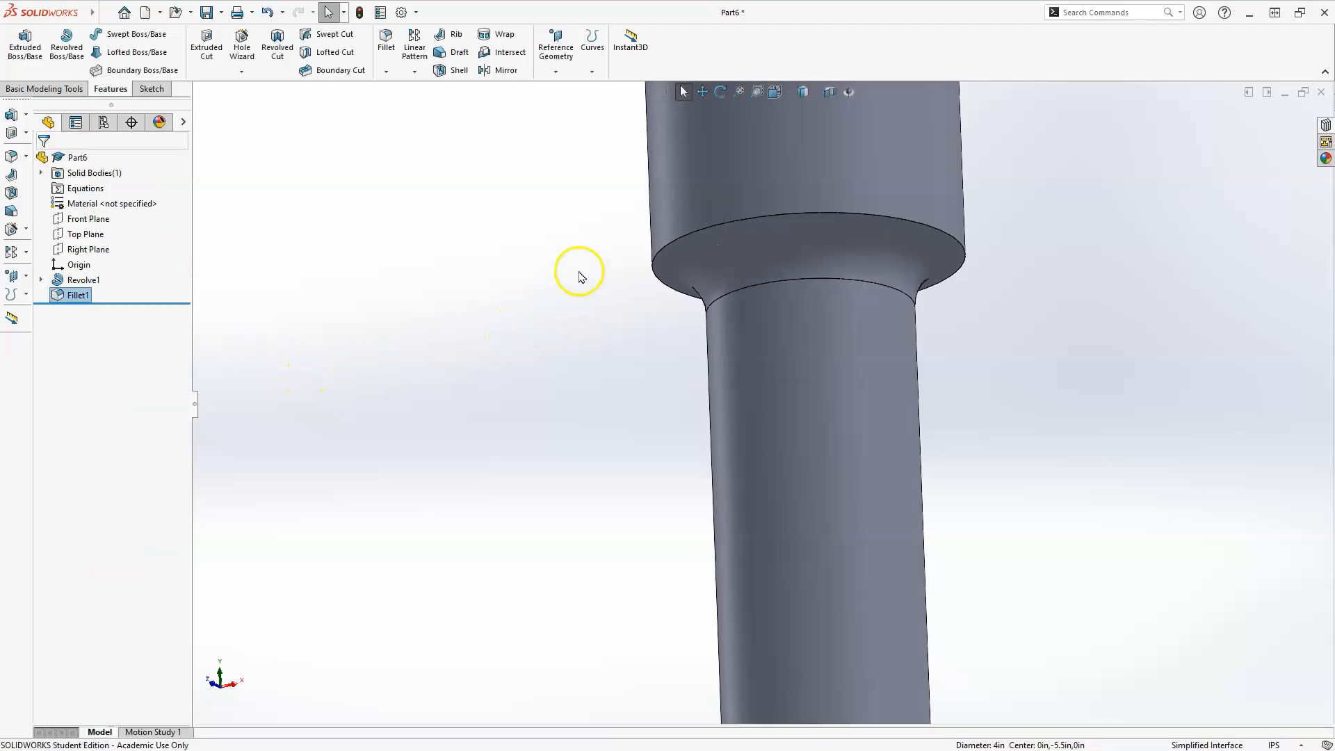
- Set the part to the isometric view to inspect the whole filleted model
scroll(579, 274, up, 4)
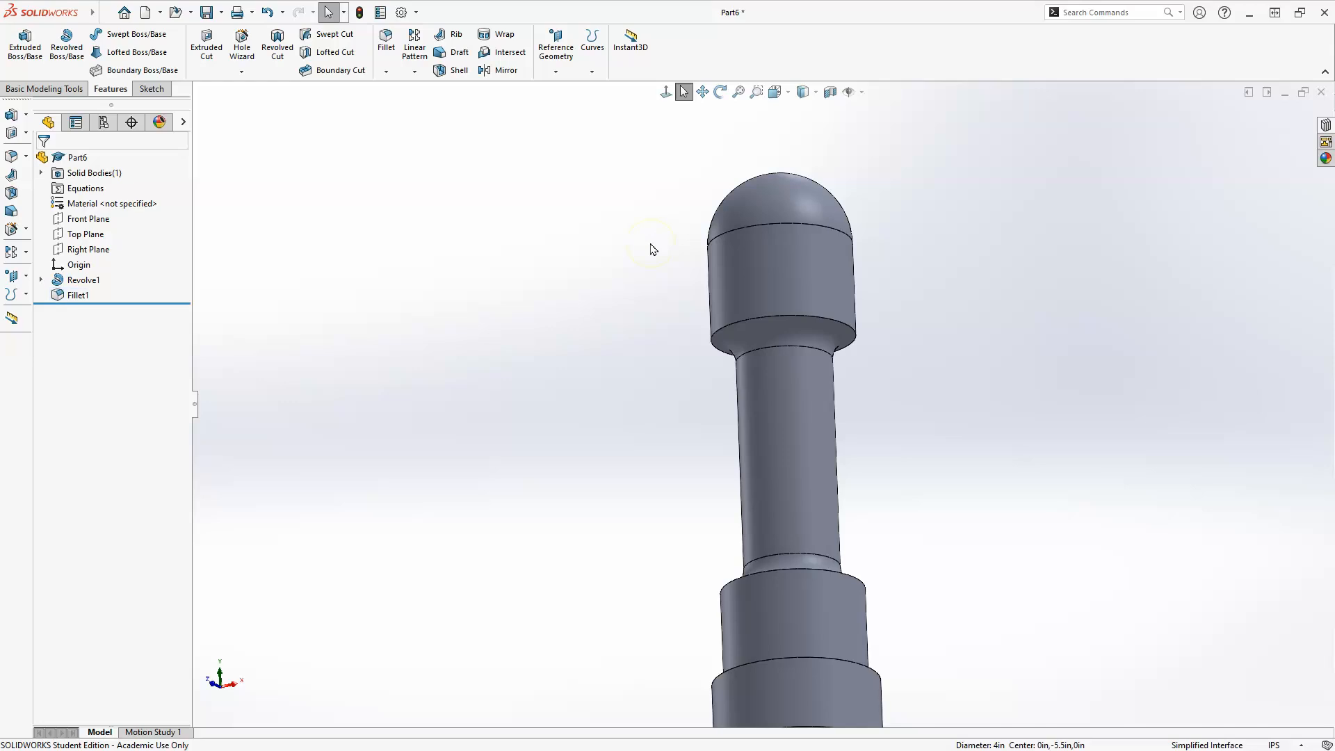
key(space)
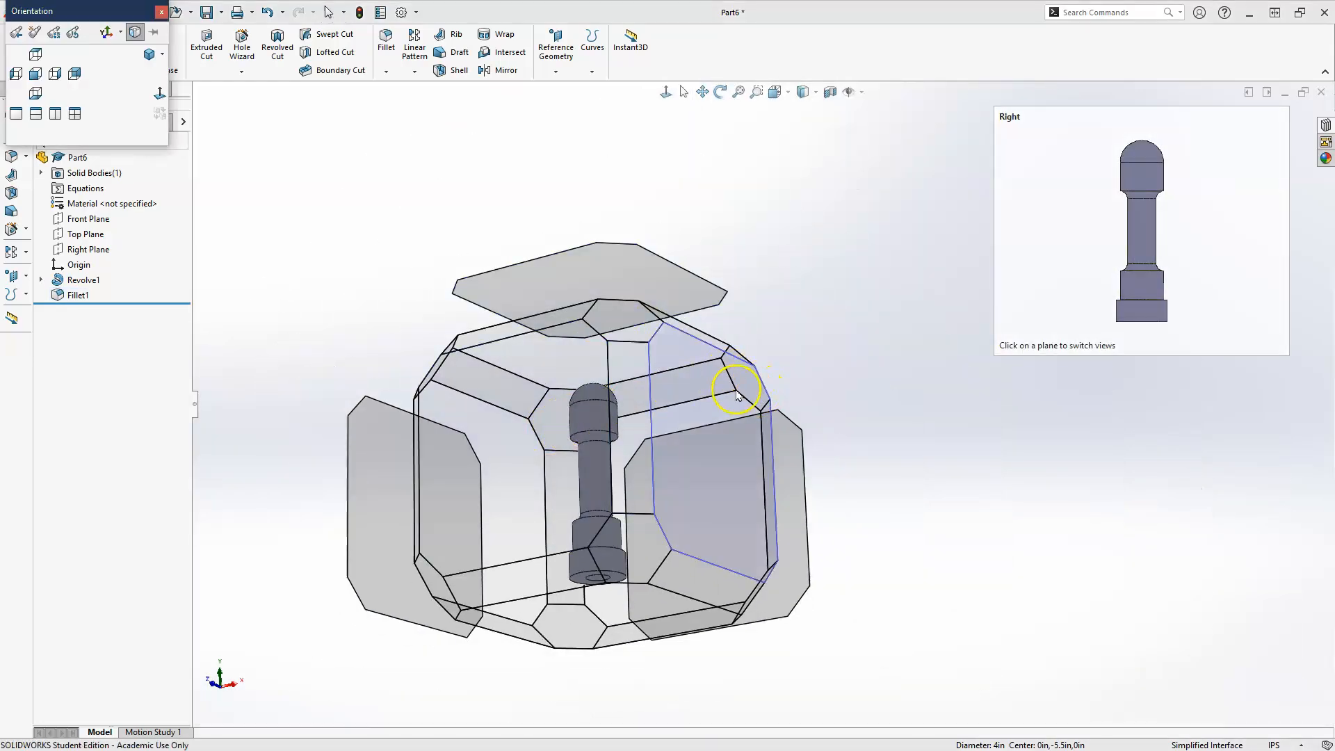
middle_drag(704, 402, 667, 531)
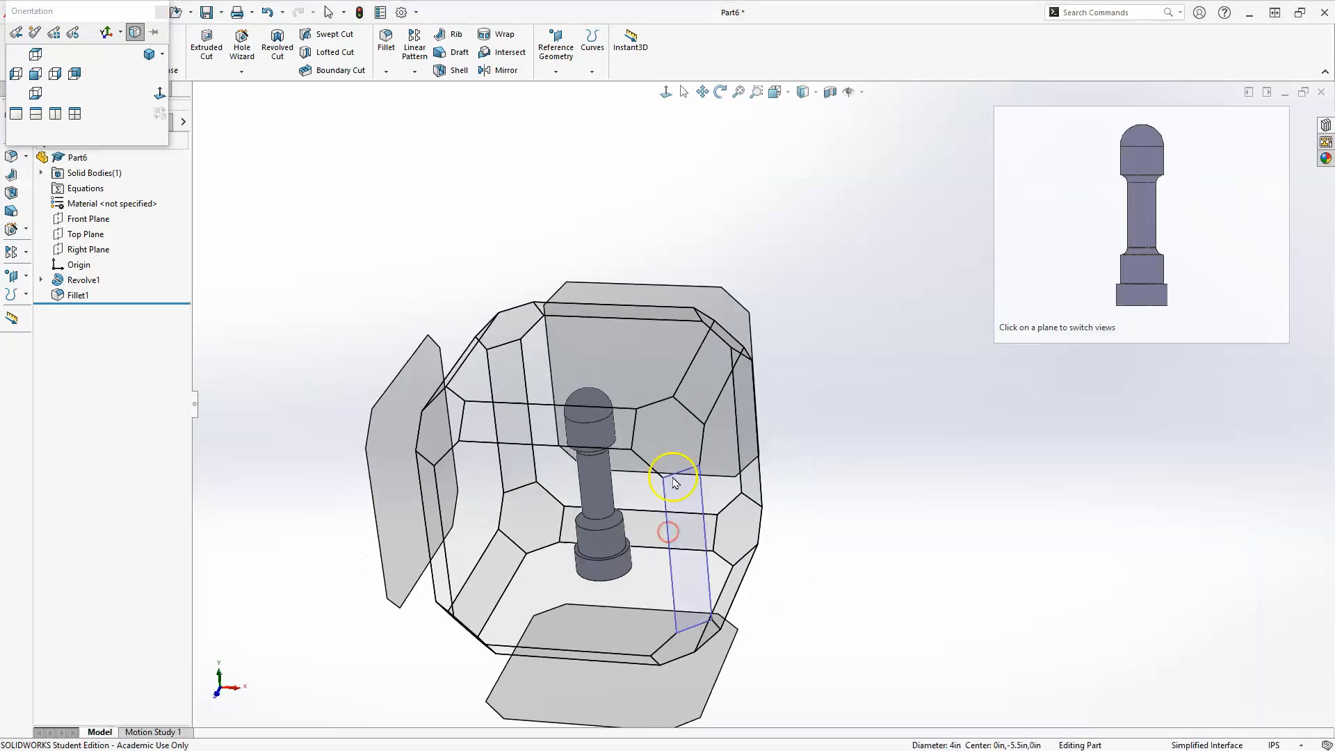
click(691, 441)
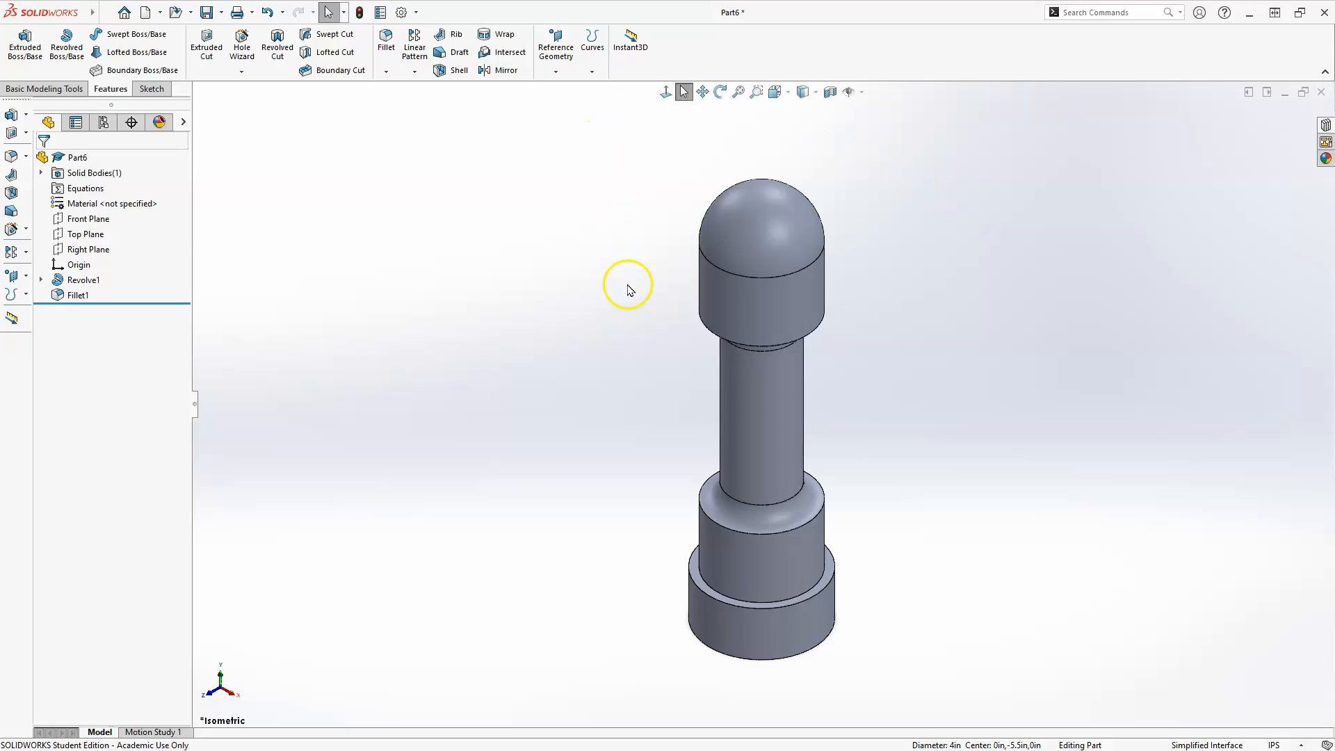
key(s)
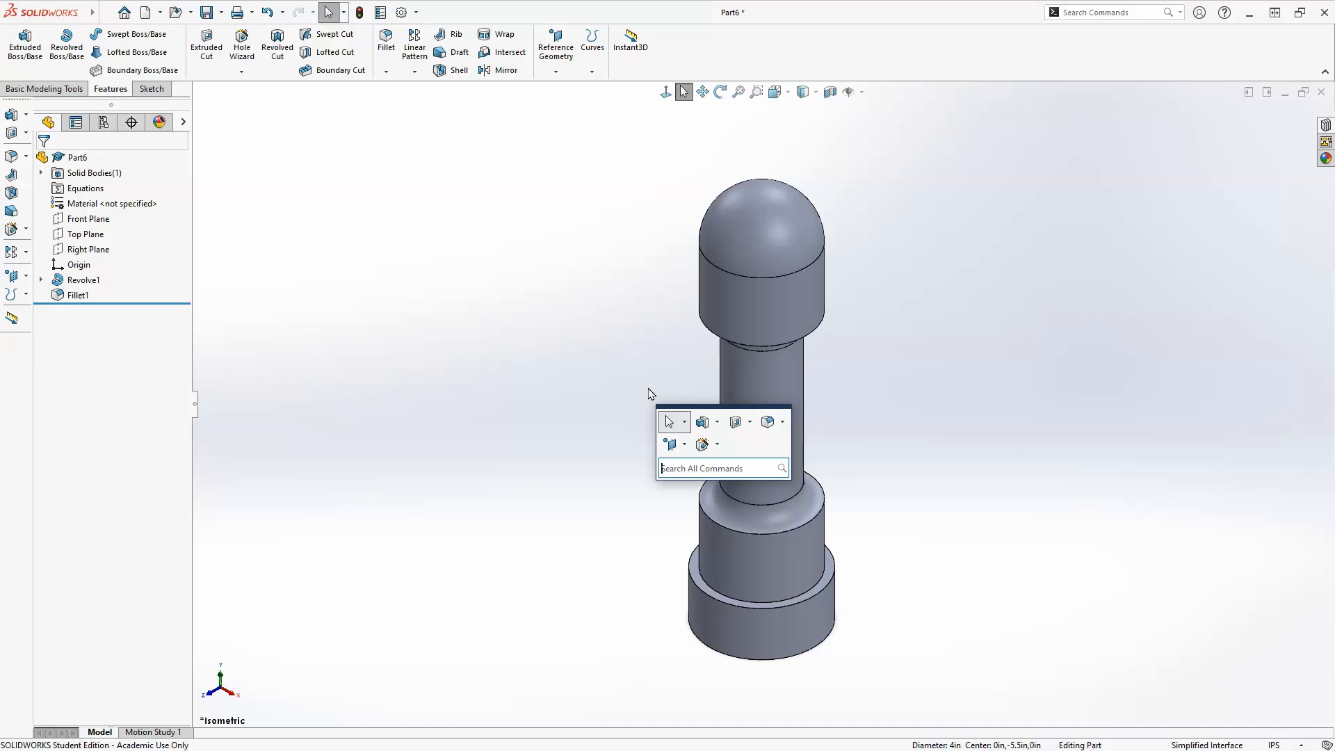
click(650, 328)
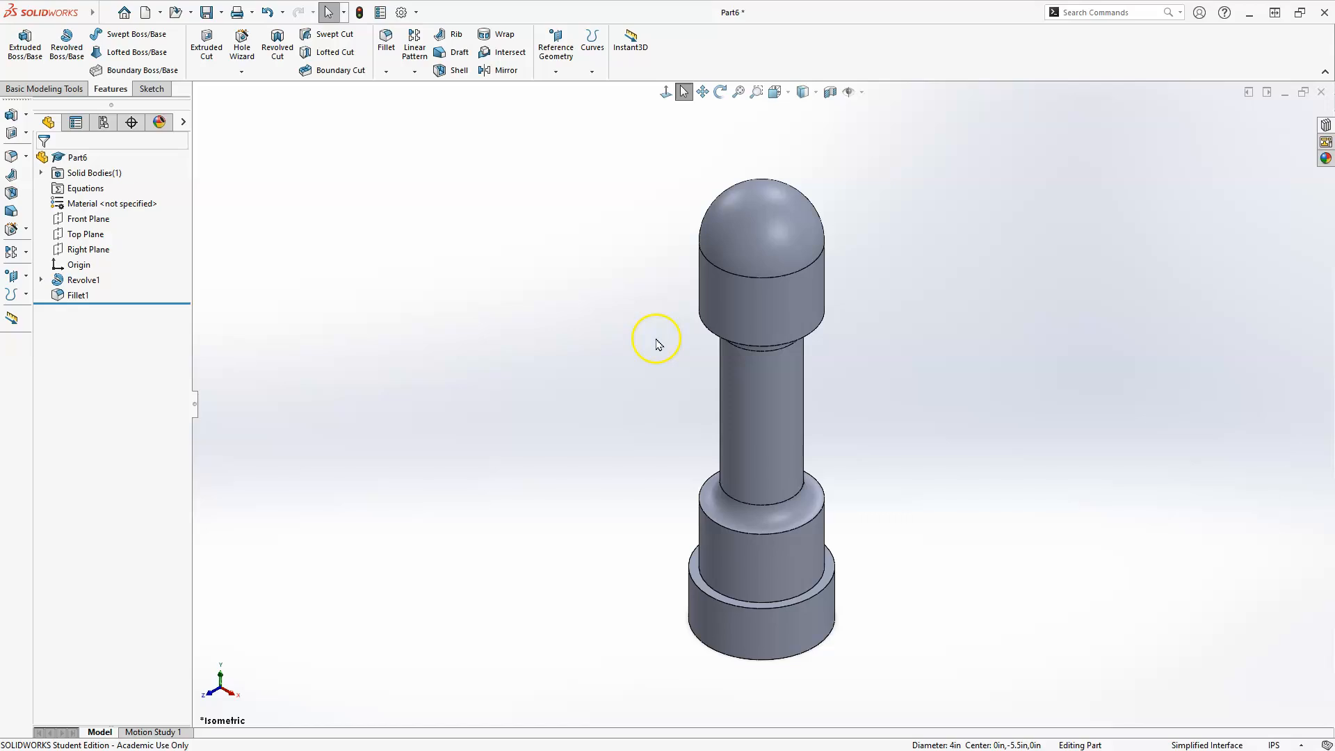